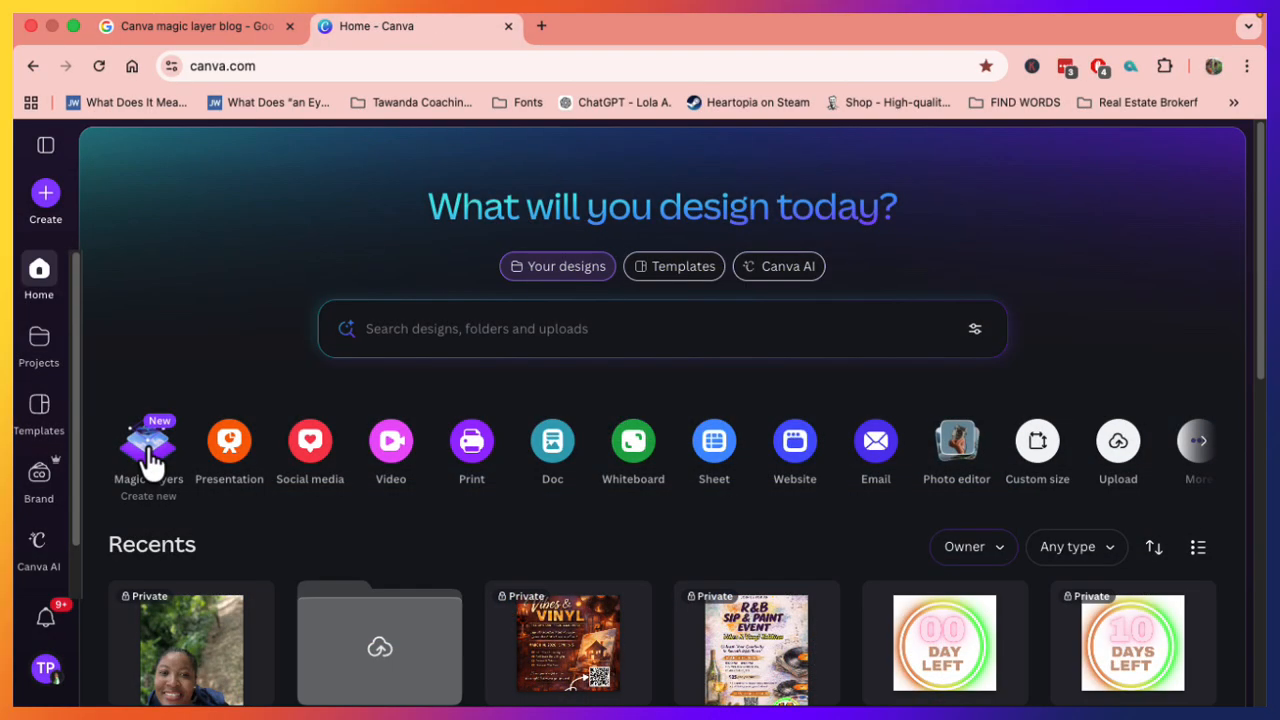
- Create a Magic Layers design from the selfie taken on the wooded path
{"action": "left_click", "coordinate": [148, 448]}
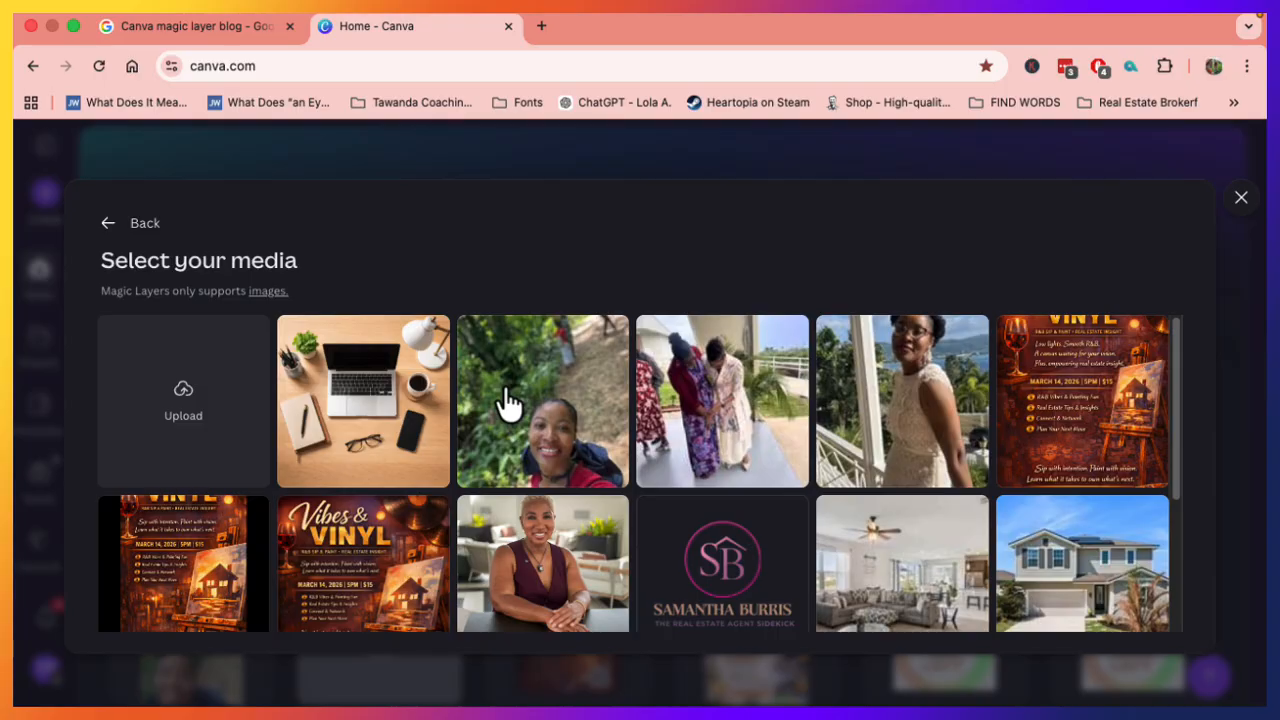
{"action": "left_click", "coordinate": [583, 378]}
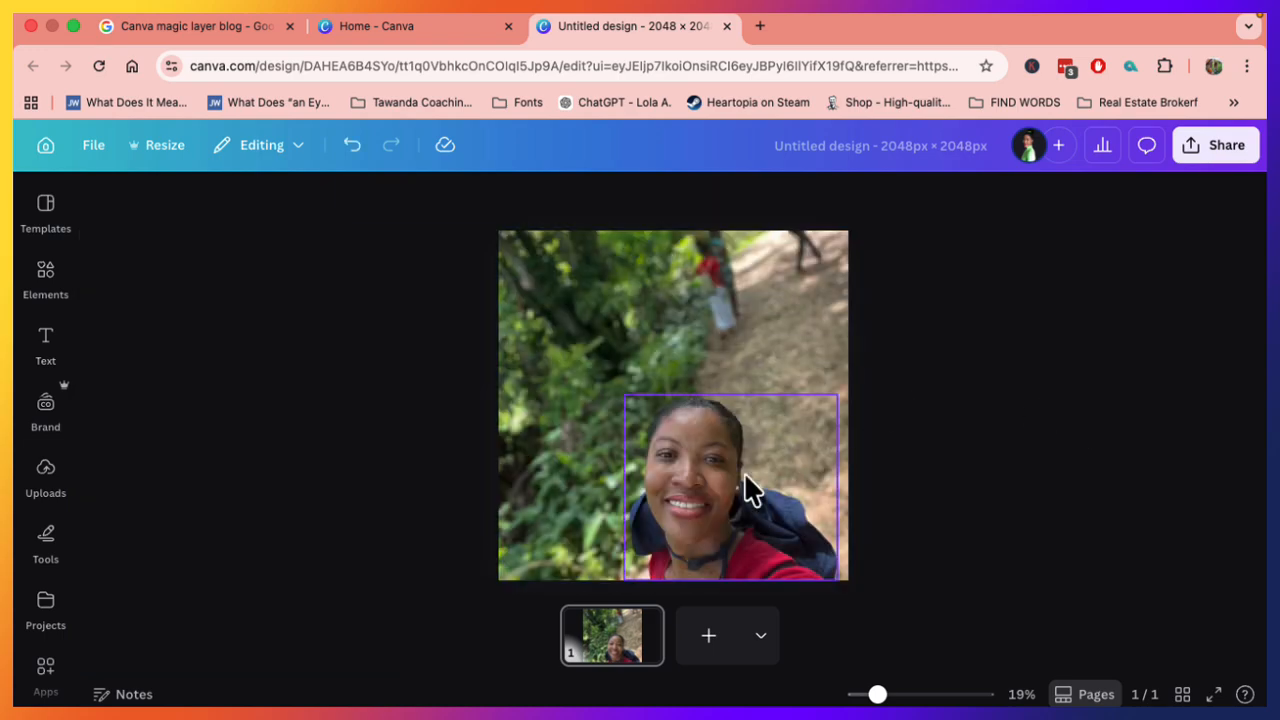
- Move the woman's cut-out flush with the page's right edge and undo a trial deletion of the background layer
{"action": "left_click", "coordinate": [753, 490]}
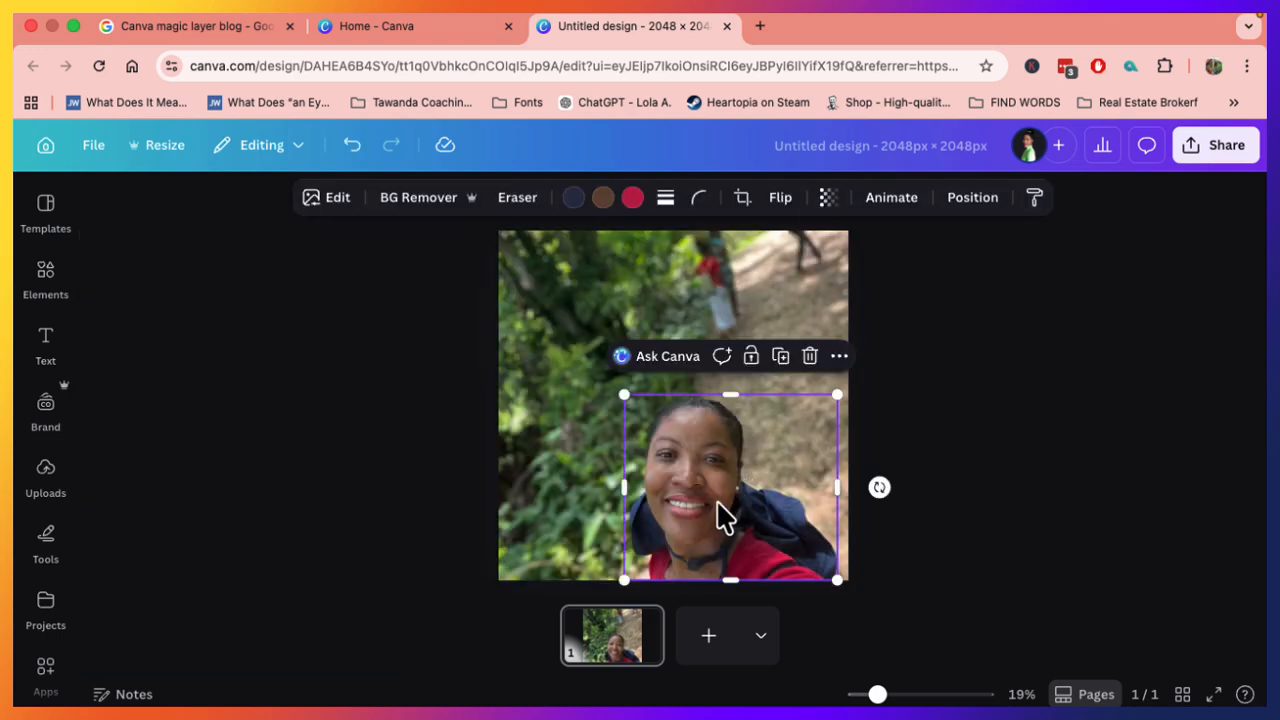
{"action": "mouse_move", "coordinate": [717, 517]}
{"action": "left_mouse_down"}
{"action": "mouse_move", "coordinate": [460, 374]}
{"action": "mouse_move", "coordinate": [609, 478]}
{"action": "mouse_move", "coordinate": [731, 497]}
{"action": "mouse_move", "coordinate": [726, 506]}
{"action": "left_mouse_up"}
{"action": "left_click", "coordinate": [598, 492]}
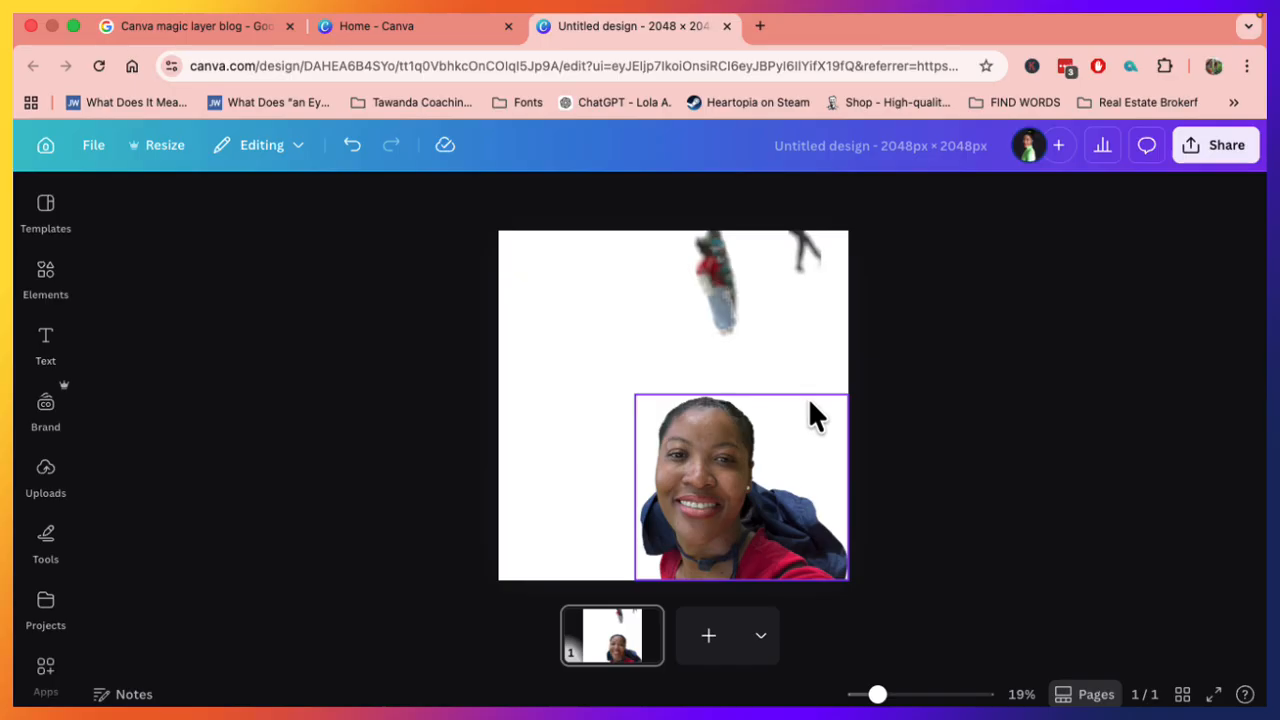
{"action": "key", "text": "super+z"}
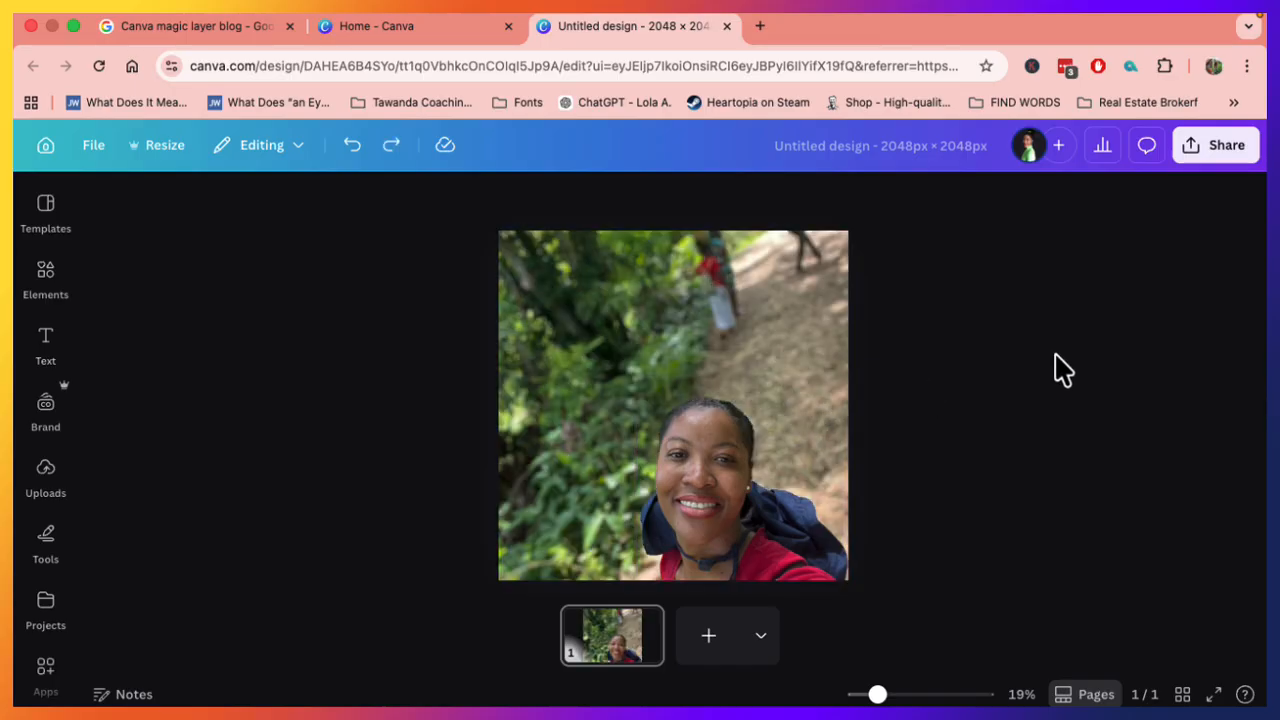
- Delete the two blurred people on the path behind the woman
{"action": "left_click", "coordinate": [738, 285]}
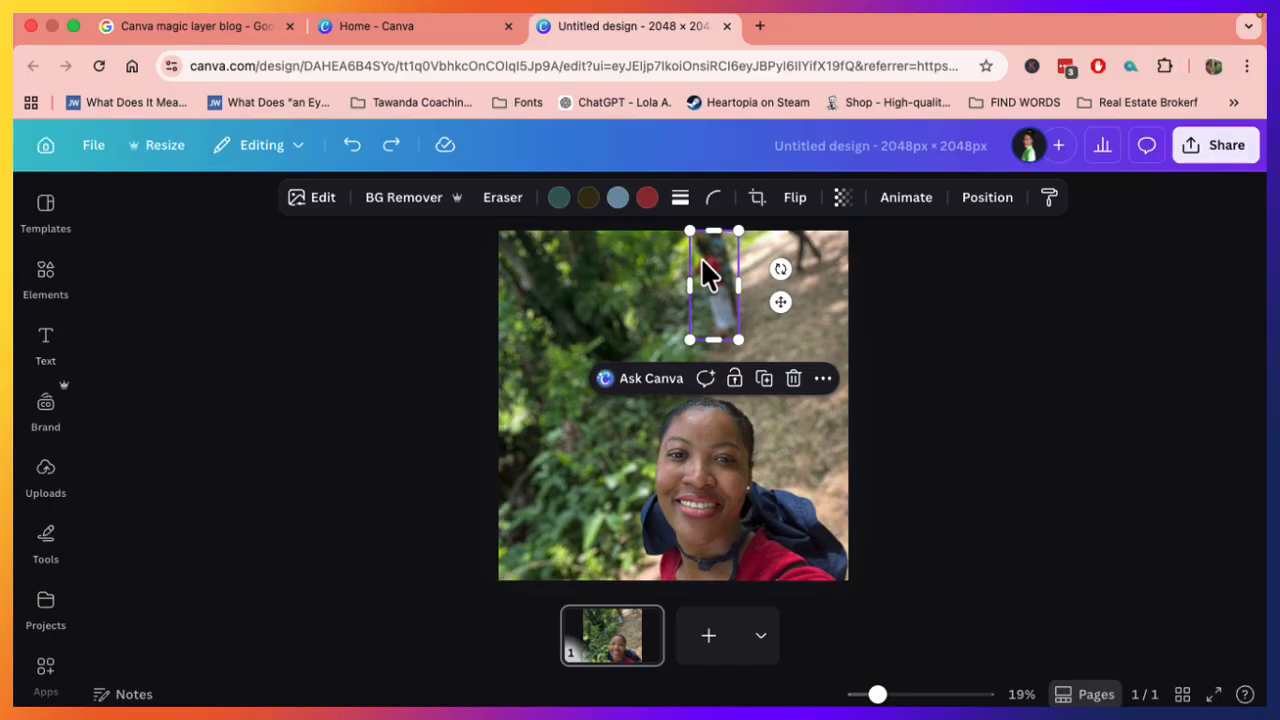
{"action": "left_click", "coordinate": [793, 378]}
{"action": "left_click", "coordinate": [801, 258]}
{"action": "key", "text": "Delete"}
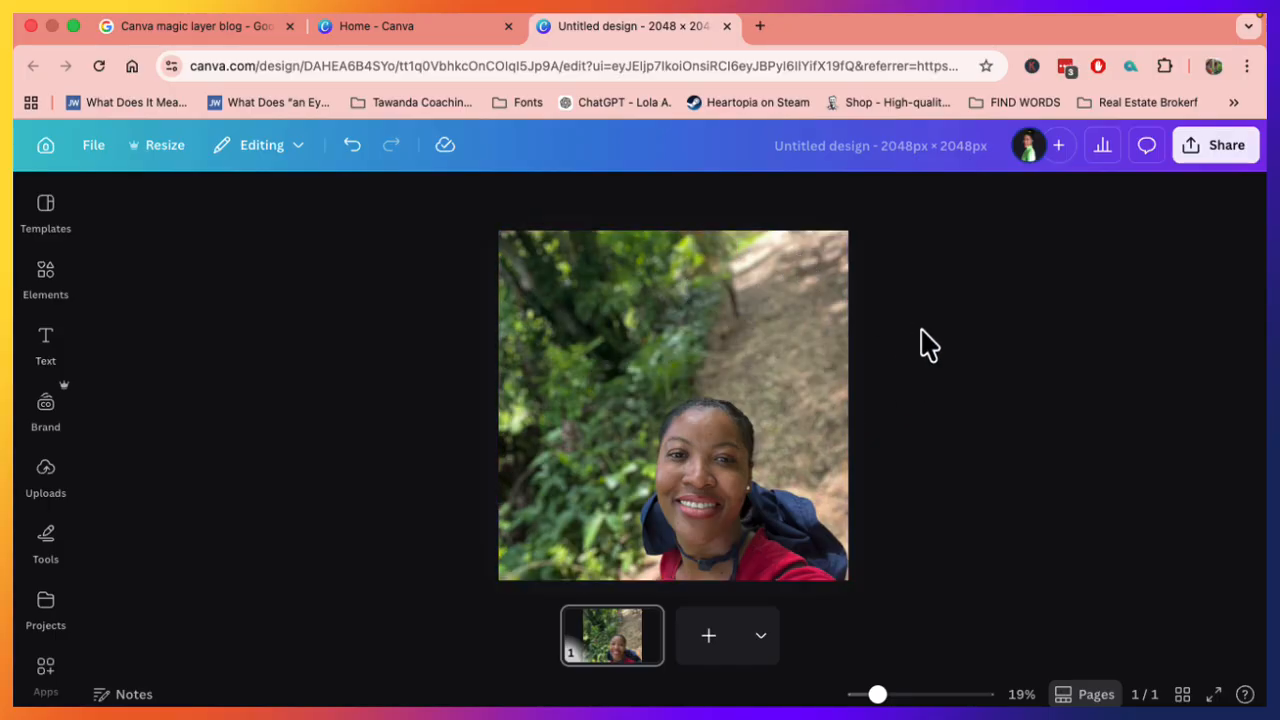
- Enlarge the woman's cut-out and shift it right so it extends past the page's right edge
{"action": "left_click", "coordinate": [790, 503]}
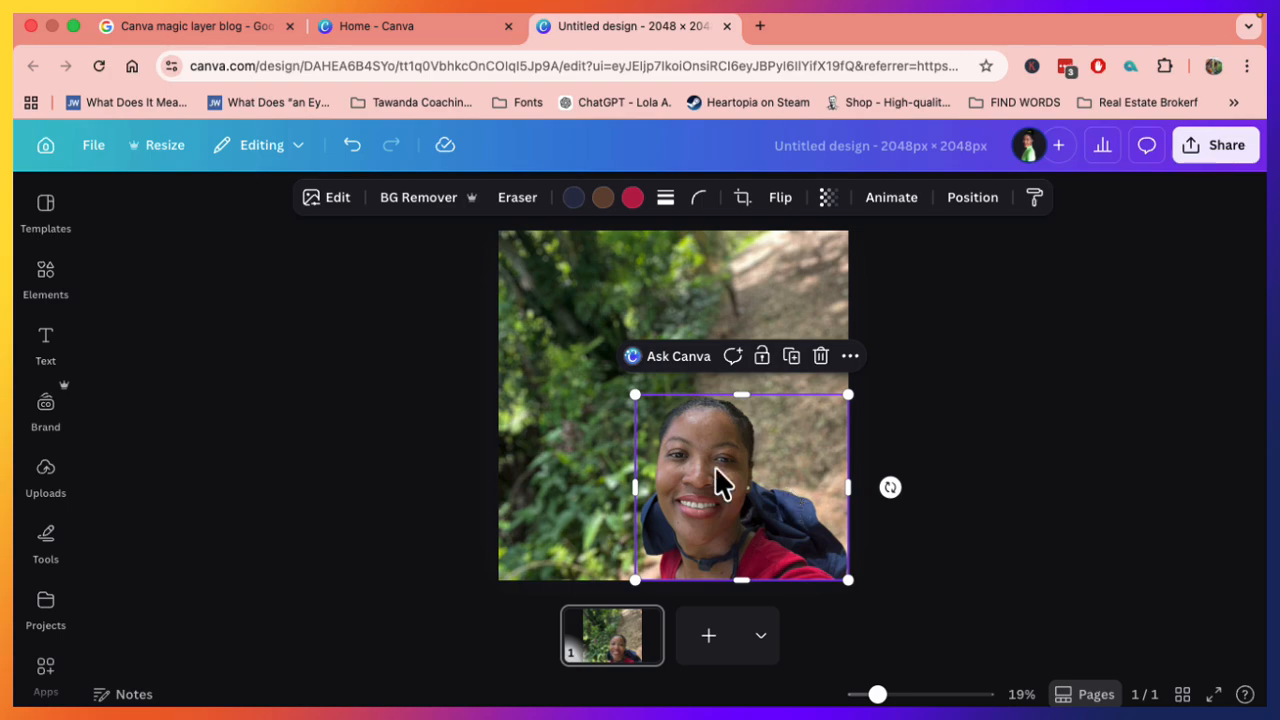
{"action": "left_click_drag", "start_coordinate": [633, 396], "coordinate": [615, 358]}
{"action": "left_click_drag", "start_coordinate": [669, 471], "coordinate": [730, 468]}
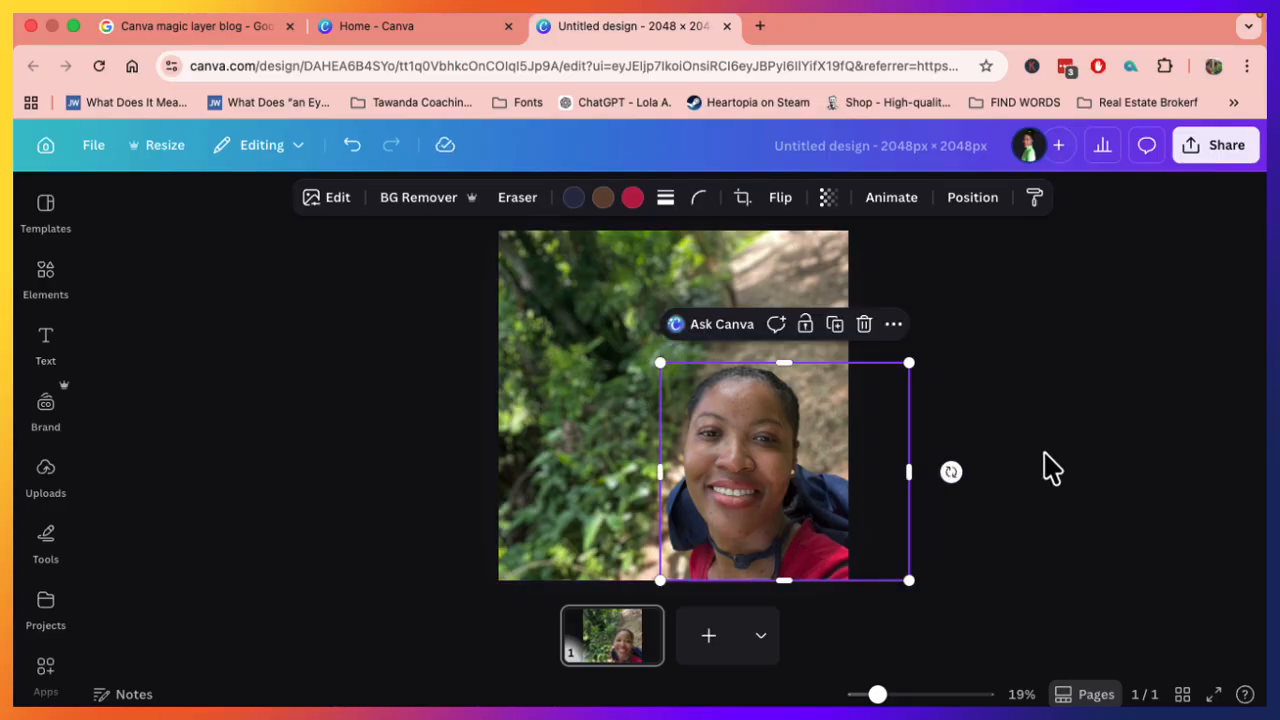
{"action": "left_click", "coordinate": [1046, 466]}
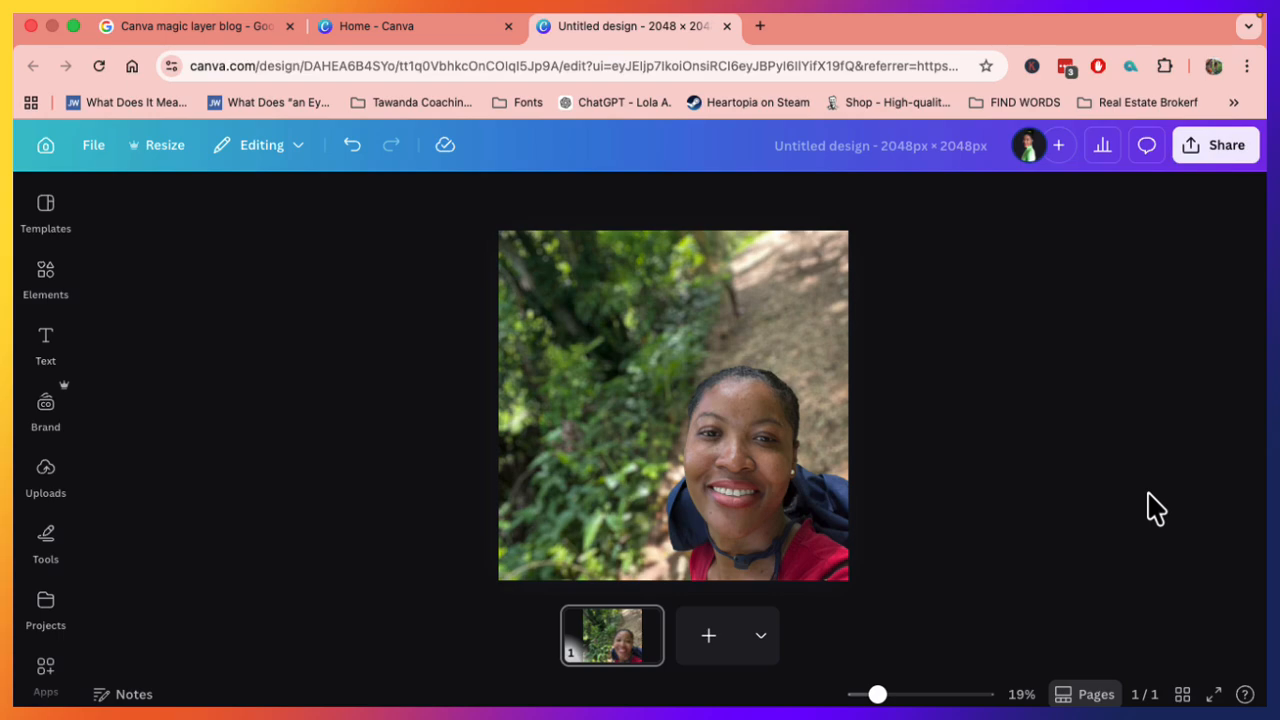
- Add the woman's first name as uppercase text, enlarge it to size 240 and place it above her head
{"action": "left_click", "coordinate": [43, 350]}
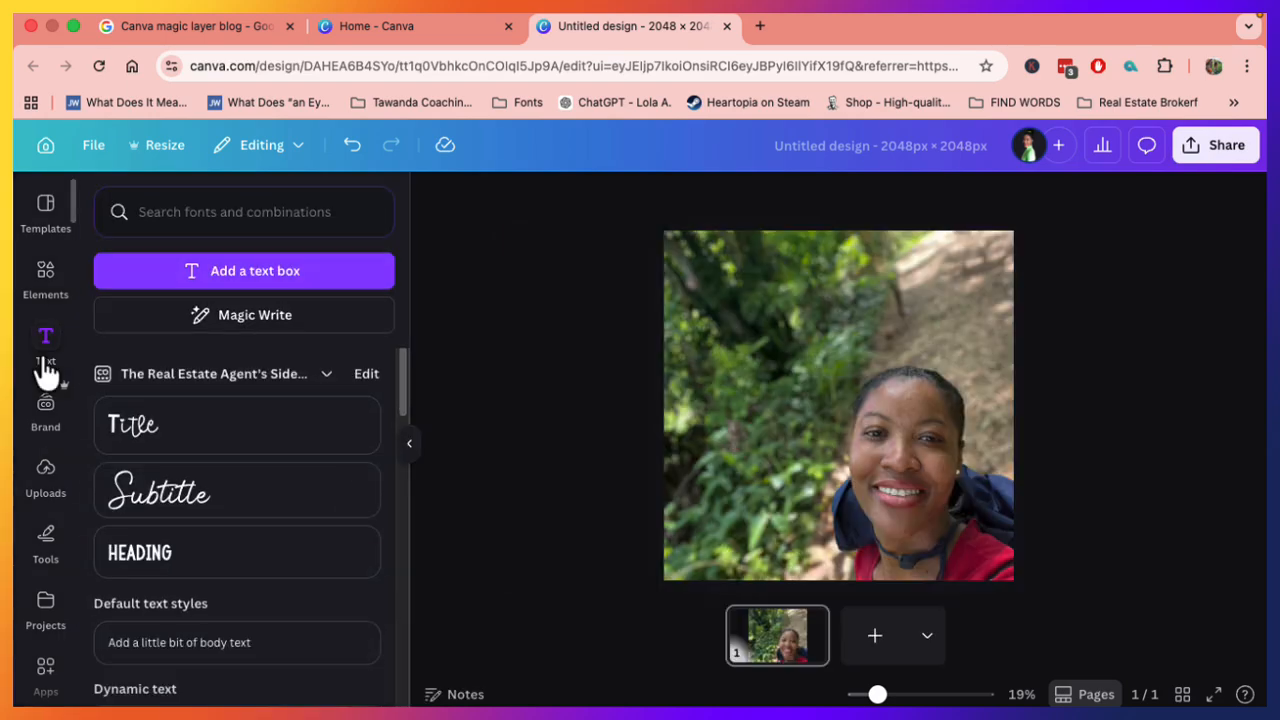
{"action": "left_click", "coordinate": [222, 288]}
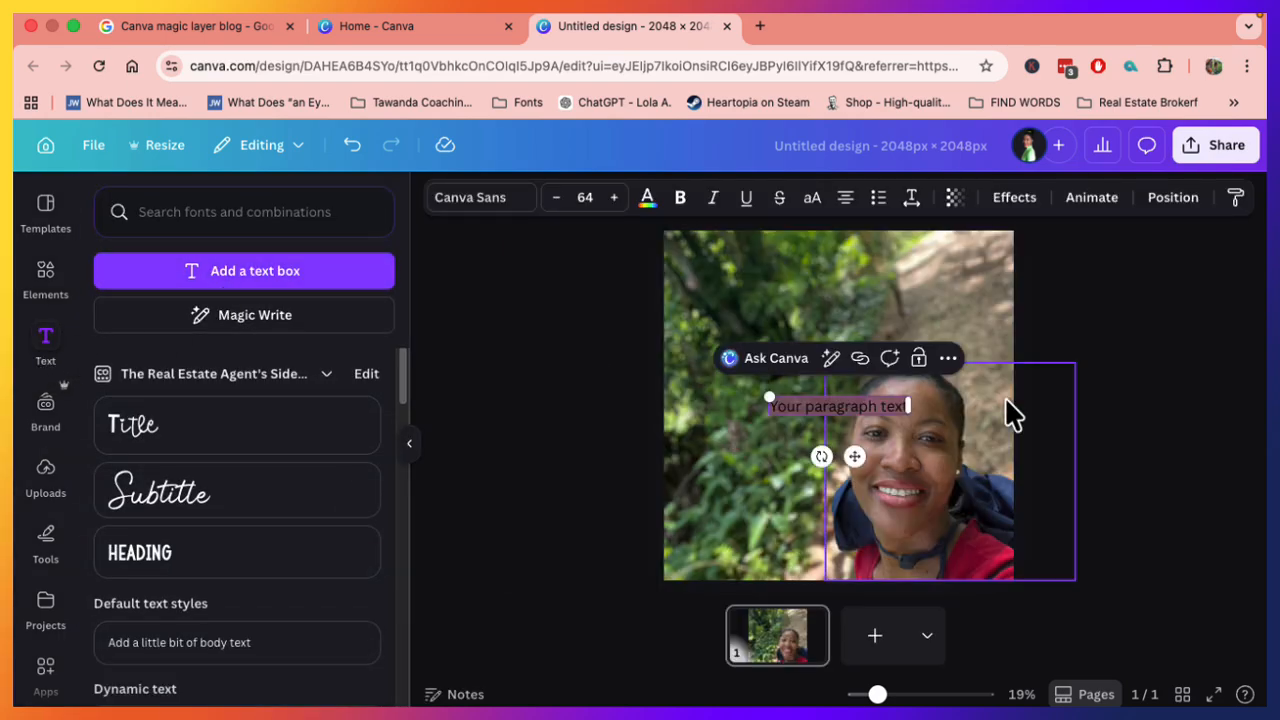
{"action": "type", "text": "Samantha"}
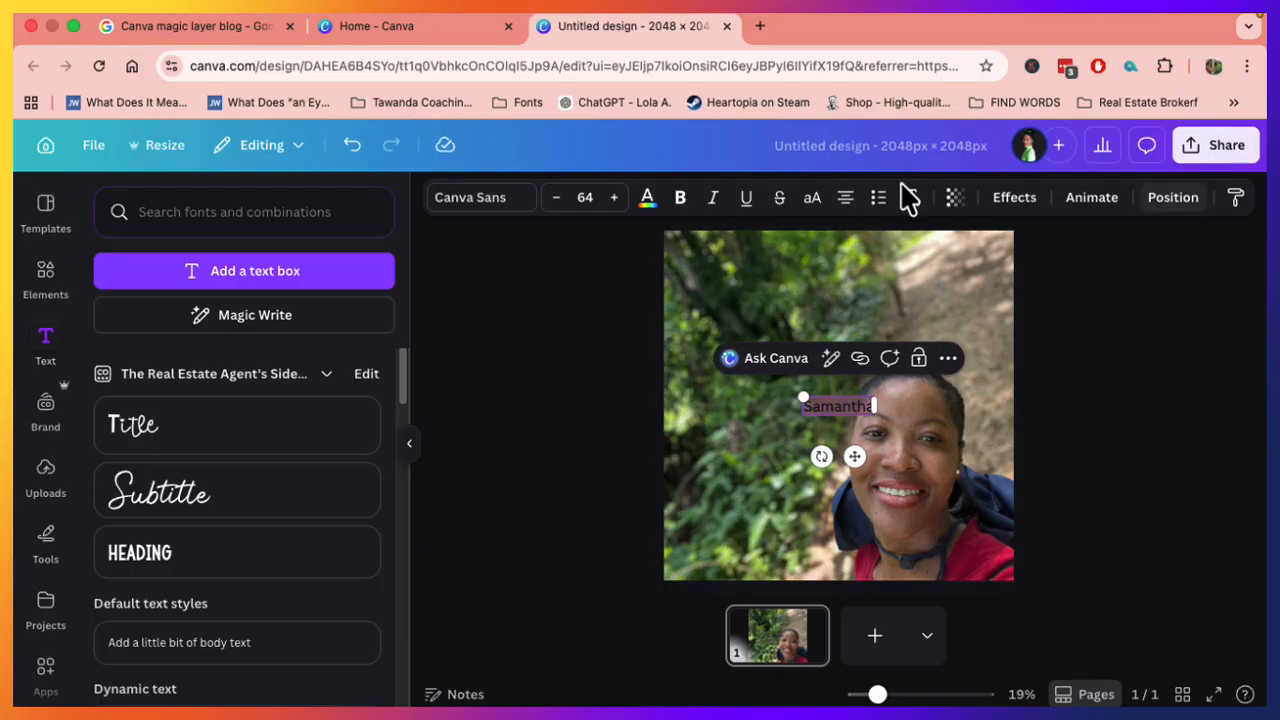
{"action": "left_click", "coordinate": [812, 199]}
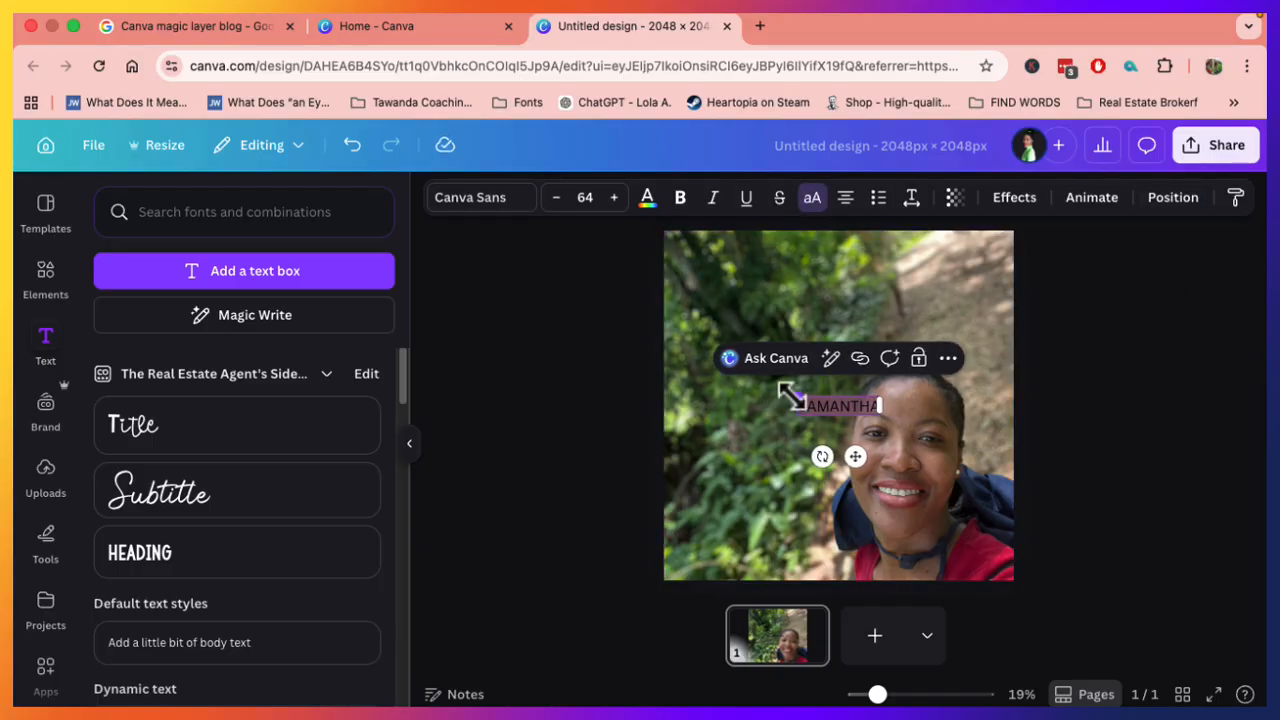
{"action": "left_click_drag", "start_coordinate": [796, 397], "coordinate": [570, 328]}
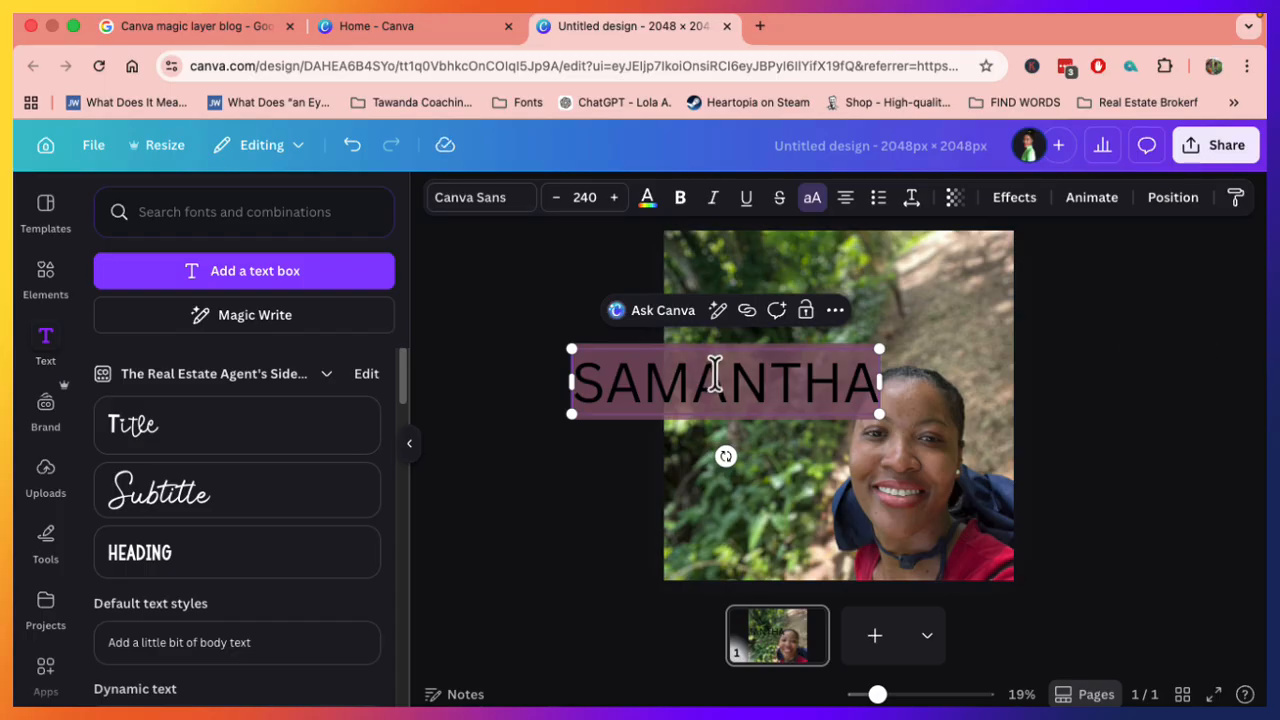
{"action": "left_click_drag", "start_coordinate": [806, 400], "coordinate": [930, 332]}
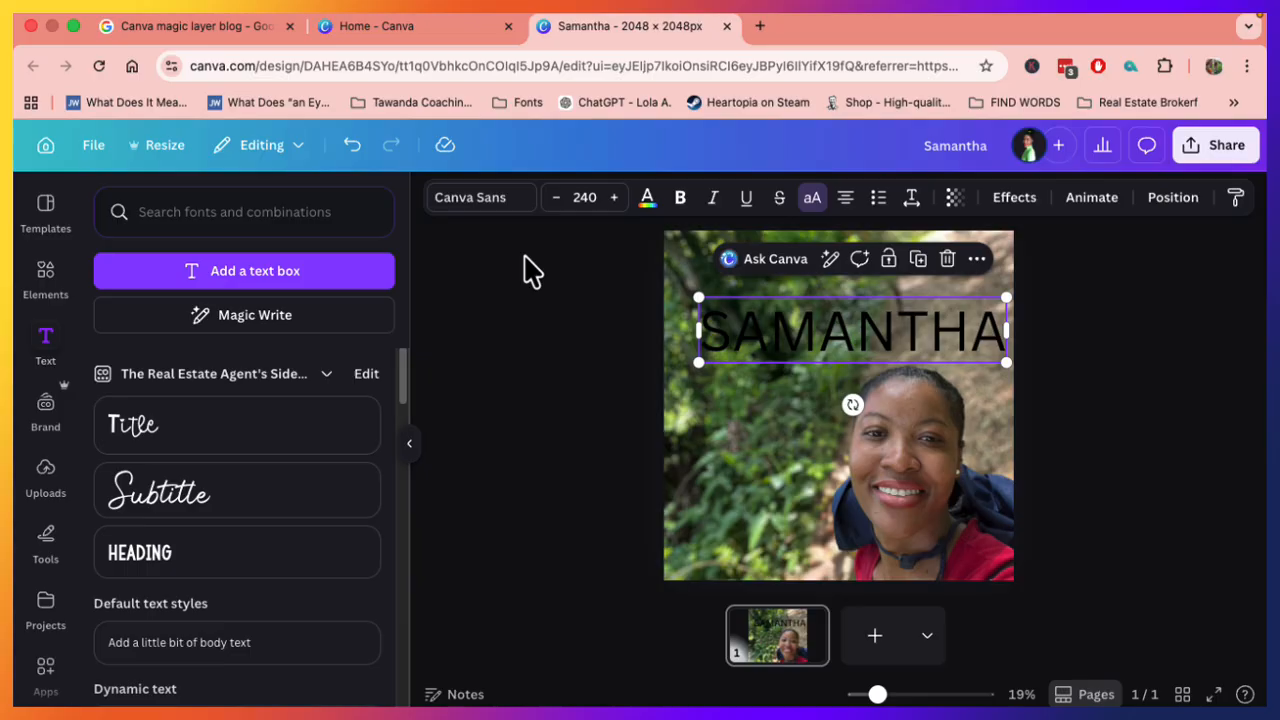
- Set the name text in the Fredoka font and center it horizontally on the page
{"action": "left_click", "coordinate": [505, 203]}
{"action": "scroll", "coordinate": [405, 365], "scroll_direction": "down", "scroll_amount": 3}
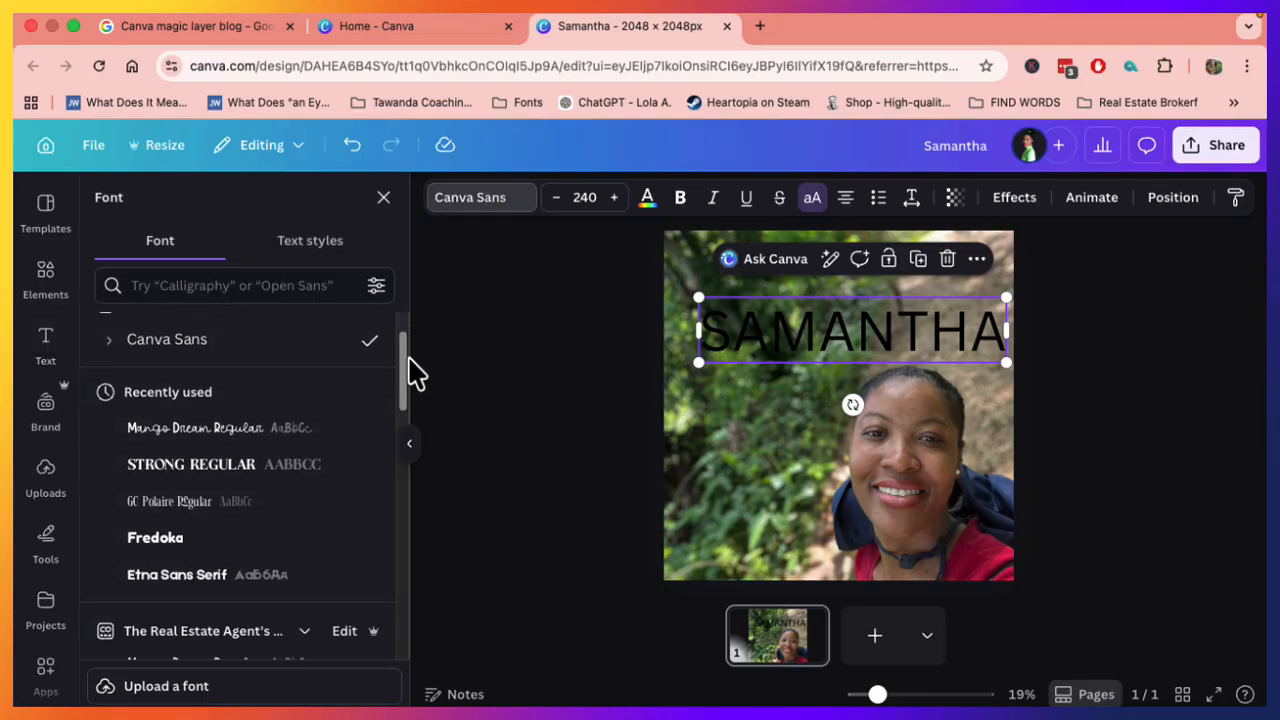
{"action": "left_click", "coordinate": [227, 510]}
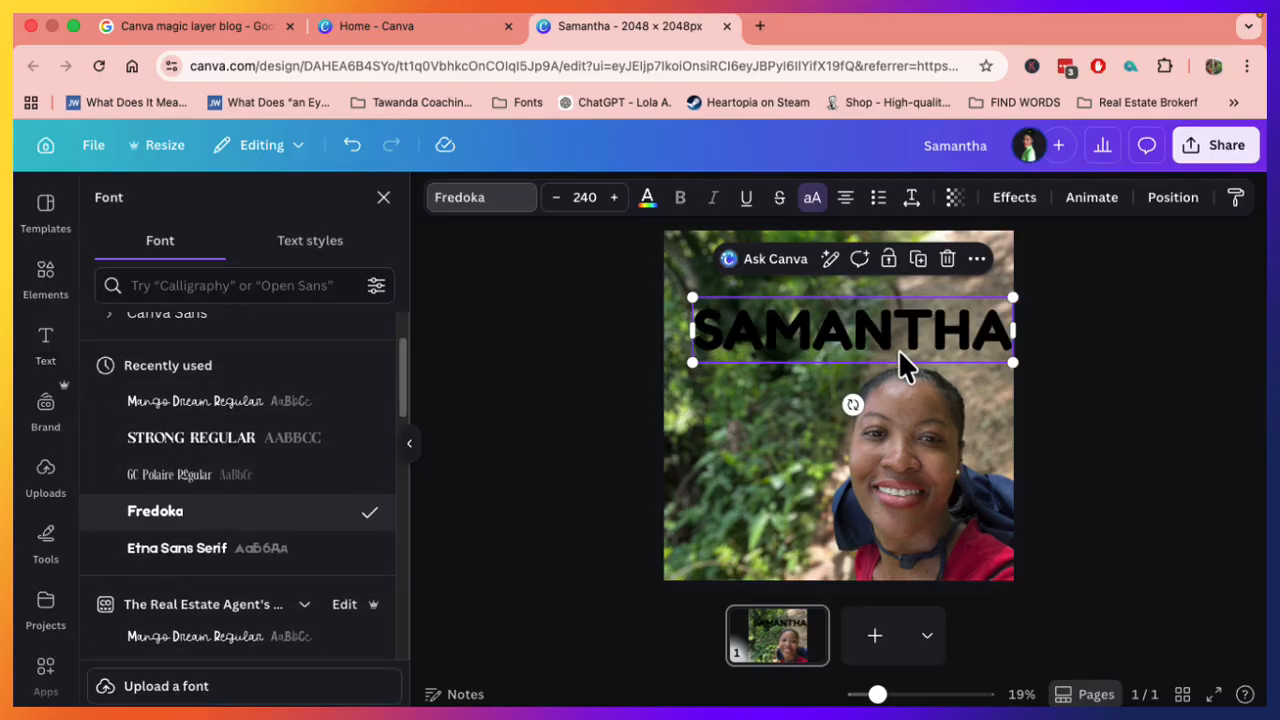
{"action": "left_click_drag", "start_coordinate": [898, 344], "coordinate": [886, 343]}
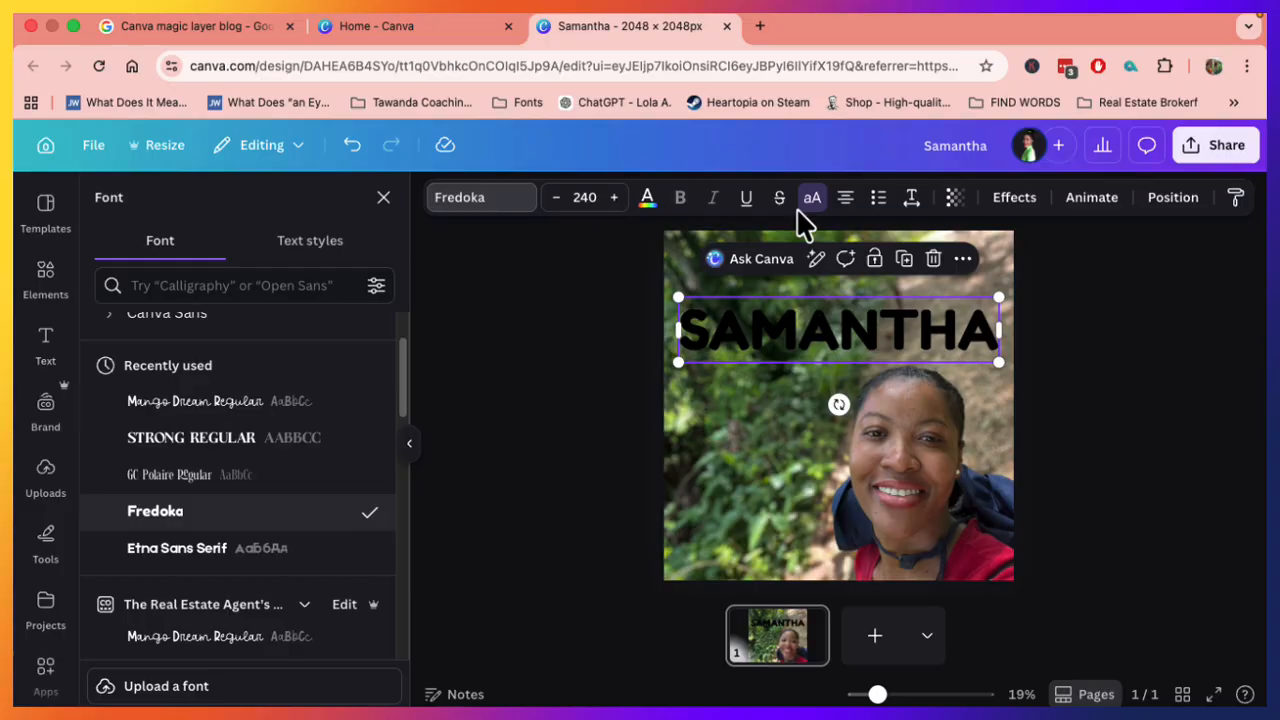
- Give the name text a Neon effect at intensity 100 in the dark pink of the main brand palette
{"action": "left_click", "coordinate": [1014, 197]}
{"action": "left_click", "coordinate": [327, 541]}
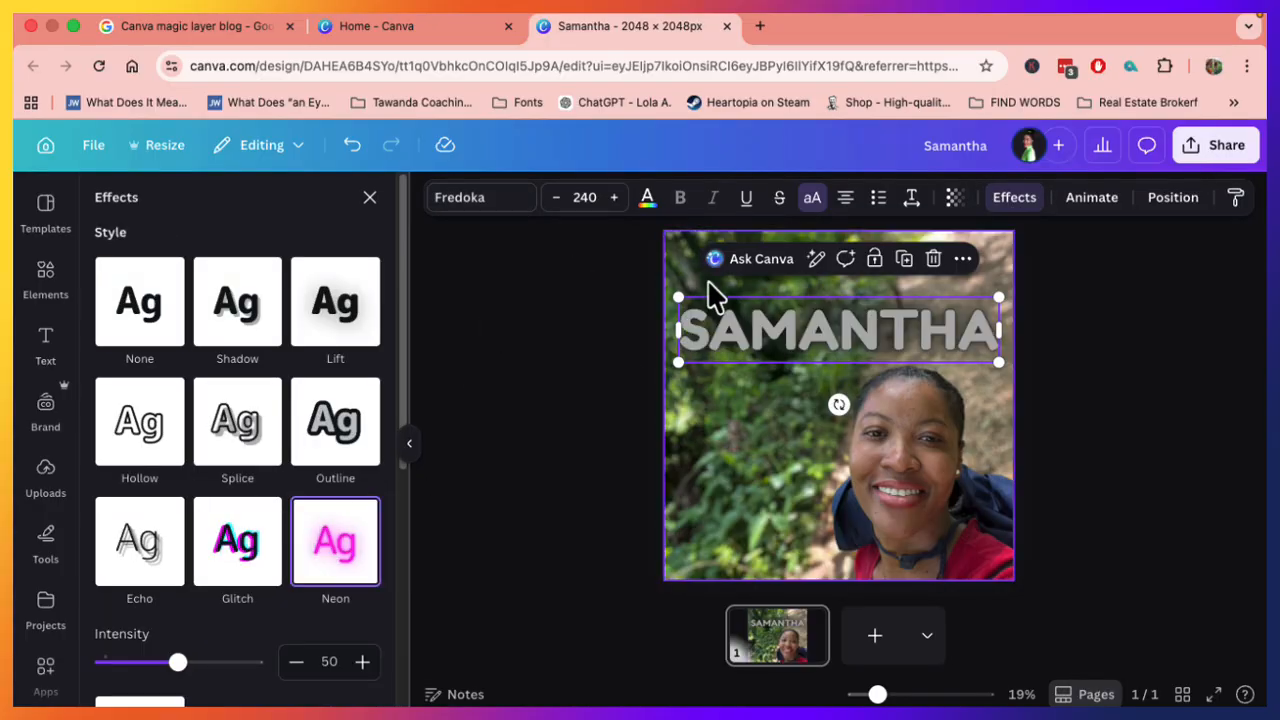
{"action": "left_click", "coordinate": [647, 197]}
{"action": "left_click", "coordinate": [324, 452]}
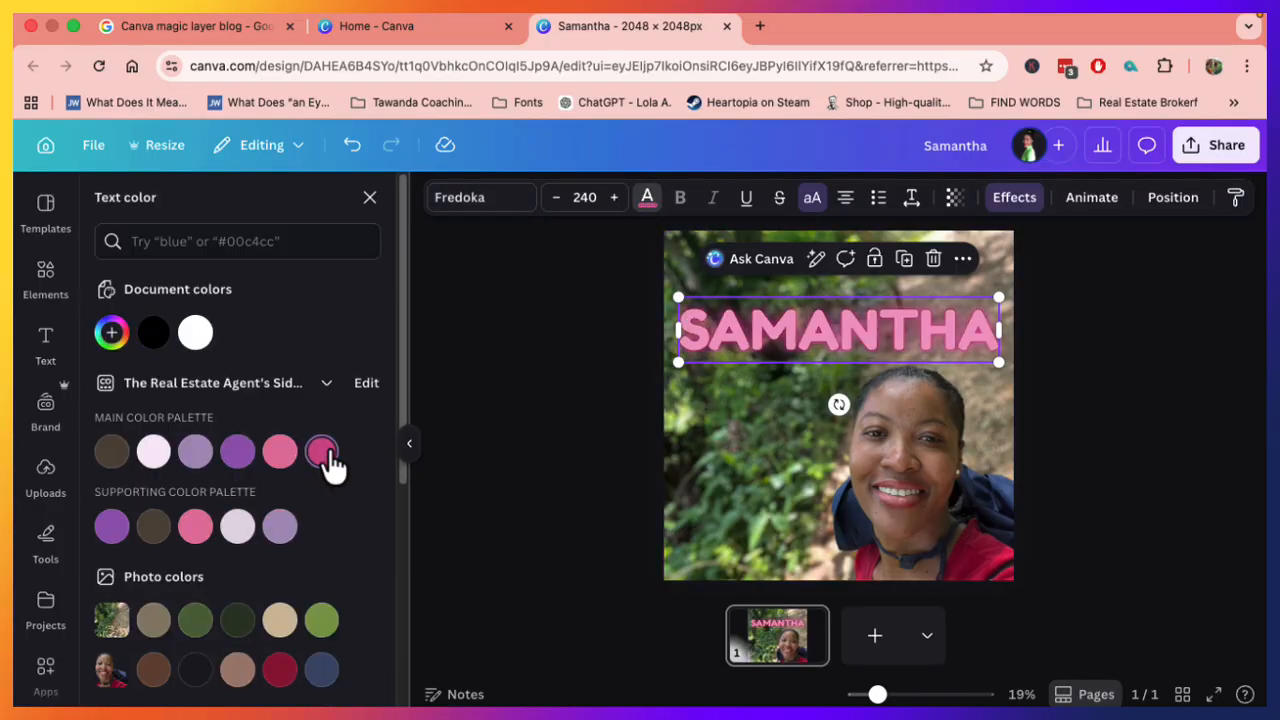
{"action": "scroll", "coordinate": [257, 563], "scroll_direction": "down", "scroll_amount": 3}
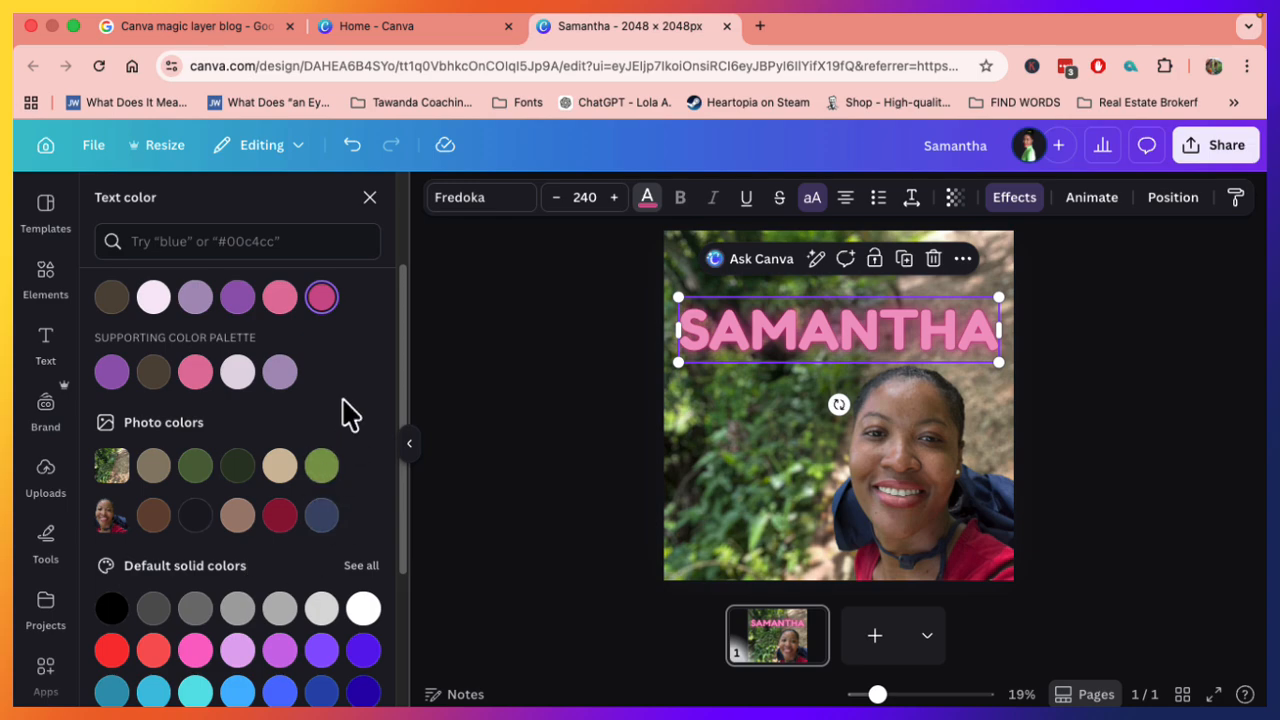
{"action": "left_click", "coordinate": [997, 220]}
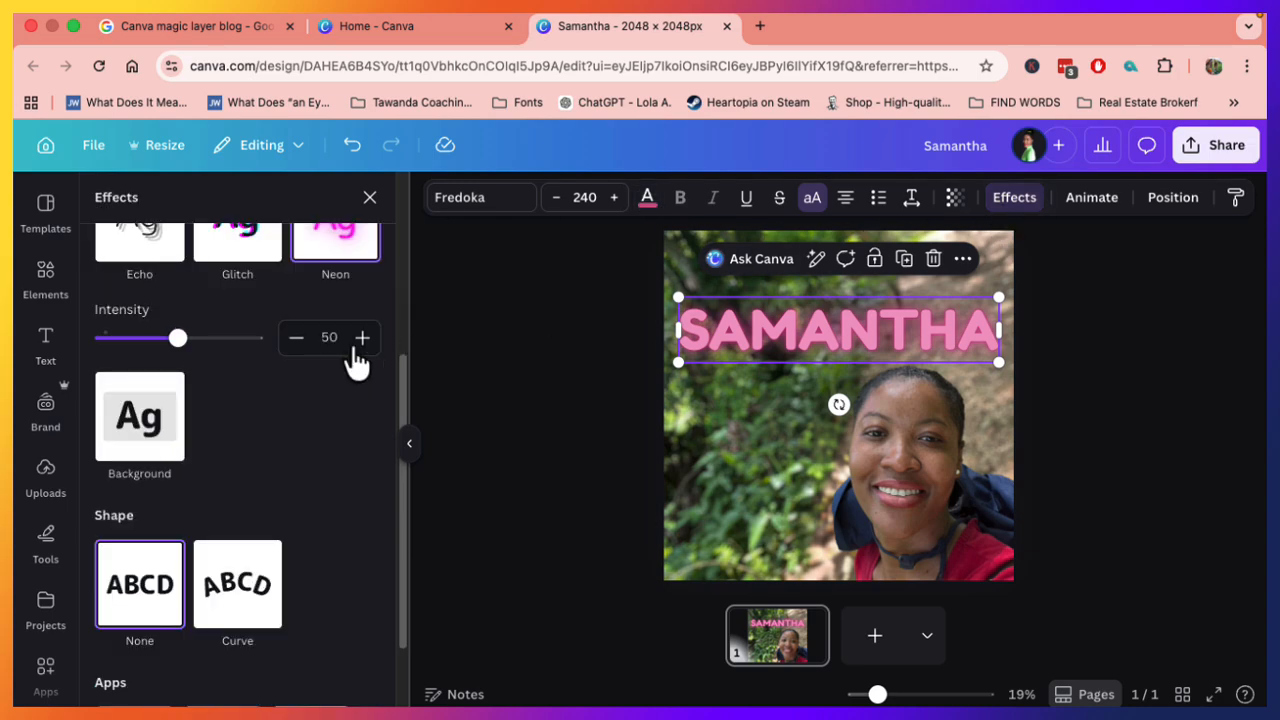
{"action": "left_click_drag", "start_coordinate": [179, 342], "coordinate": [271, 338]}
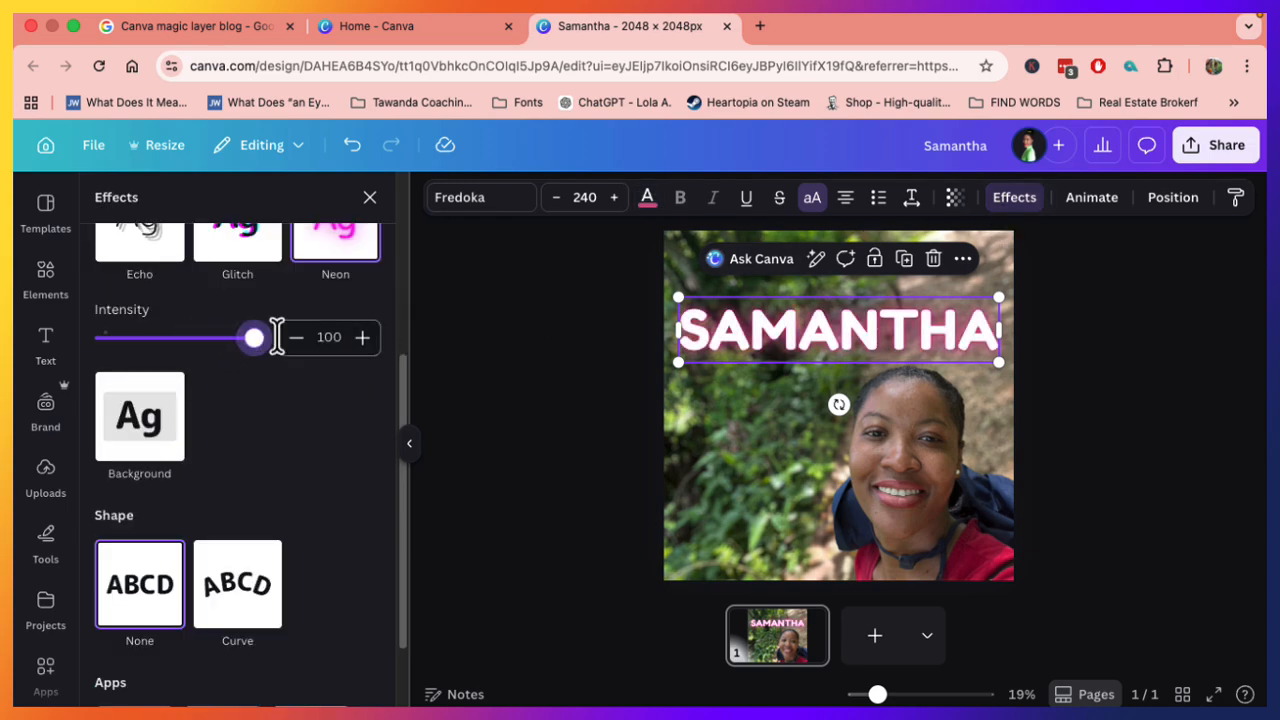
{"action": "left_click", "coordinate": [1159, 493]}
- Lower the name text over the woman's head and reorder its layer between her cut-out and the background
{"action": "left_click_drag", "start_coordinate": [947, 311], "coordinate": [947, 343]}
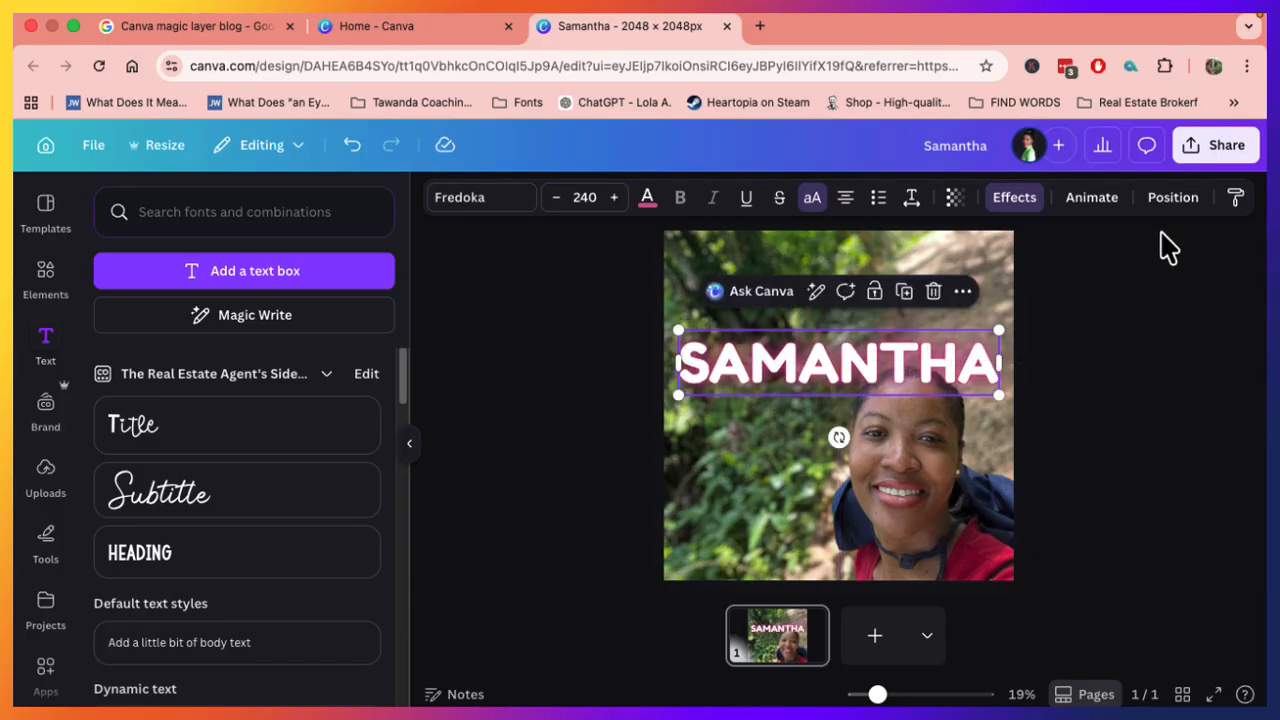
{"action": "left_click", "coordinate": [1170, 199]}
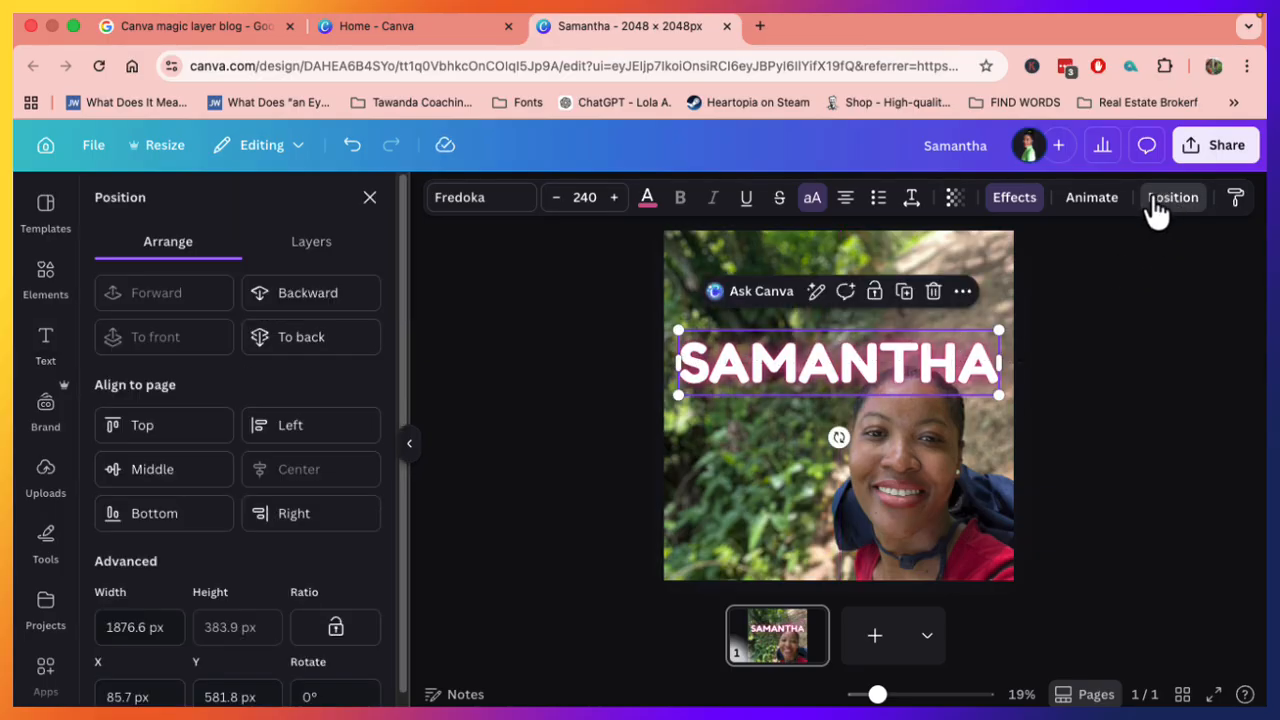
{"action": "left_click", "coordinate": [310, 243]}
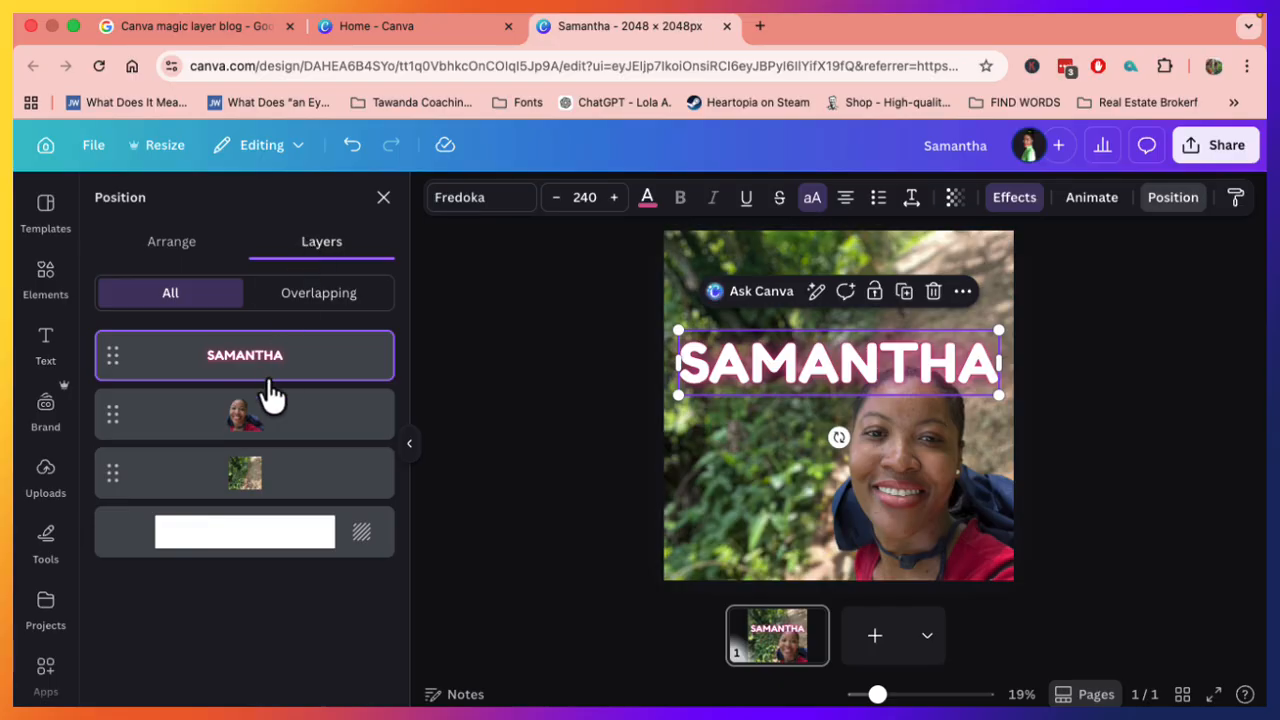
{"action": "left_click", "coordinate": [296, 308]}
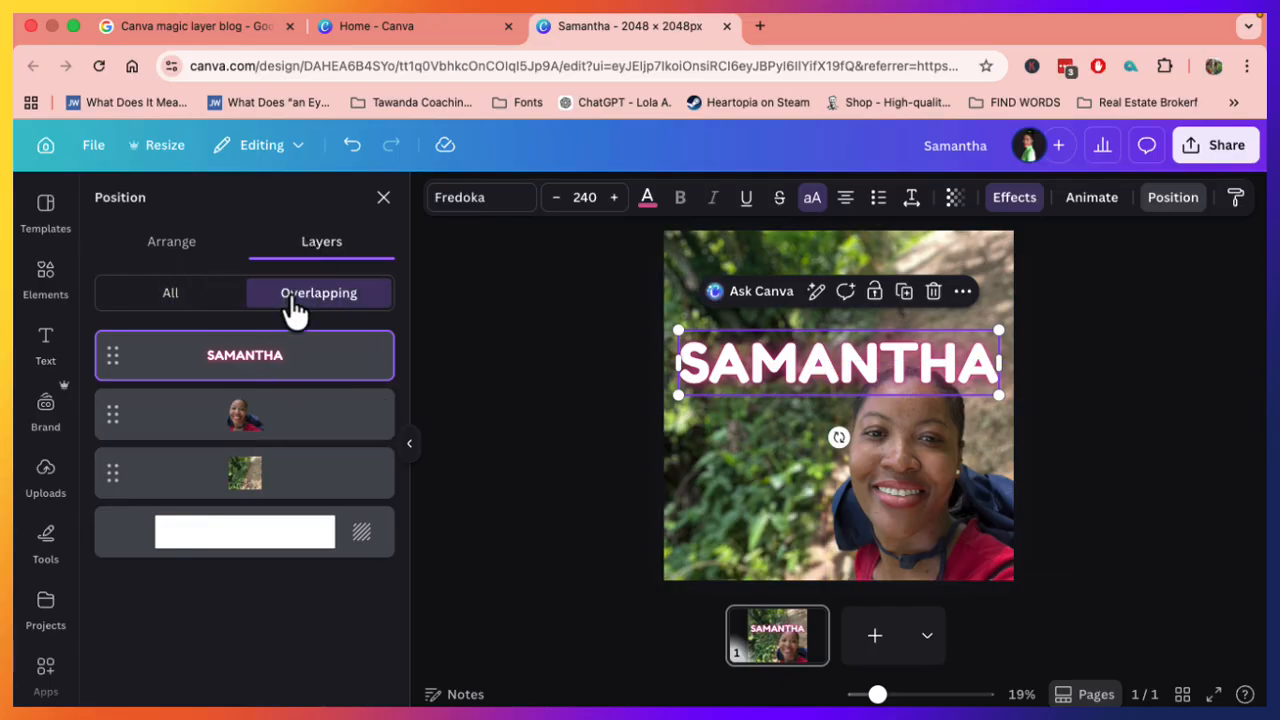
{"action": "left_click", "coordinate": [174, 298]}
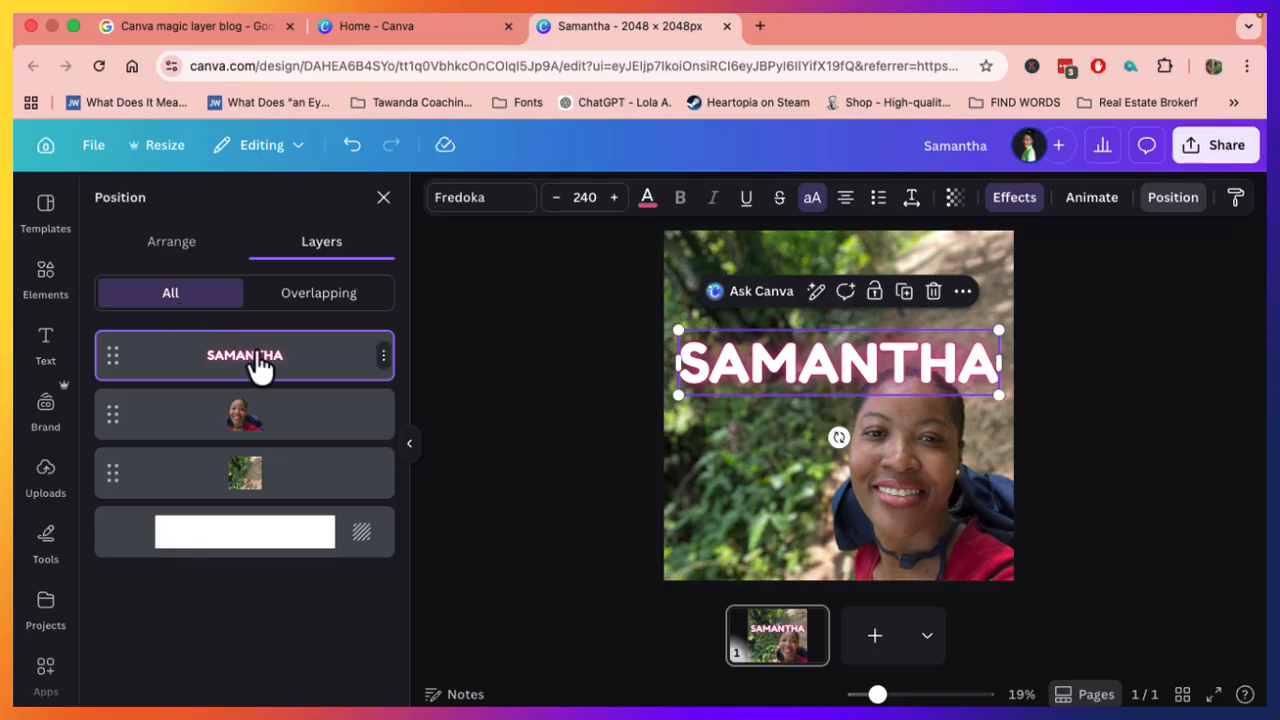
{"action": "left_click_drag", "start_coordinate": [258, 358], "coordinate": [258, 427]}
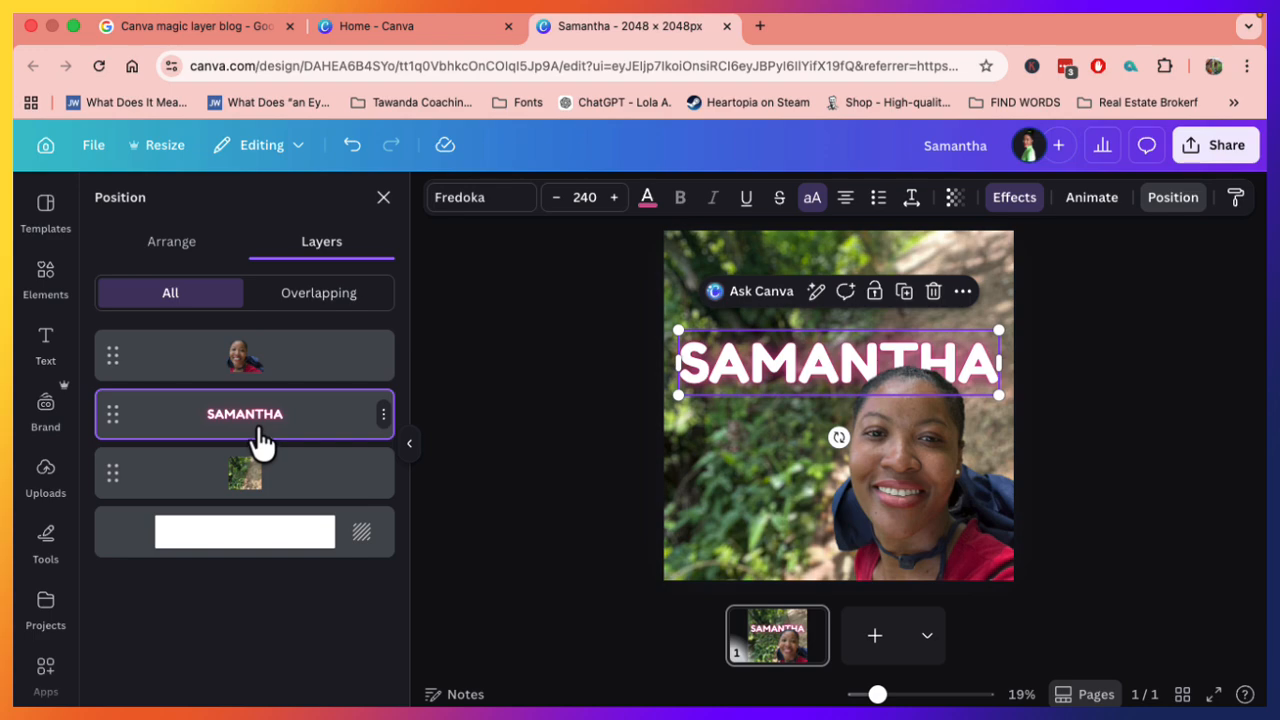
{"action": "left_click_drag", "start_coordinate": [945, 343], "coordinate": [946, 386]}
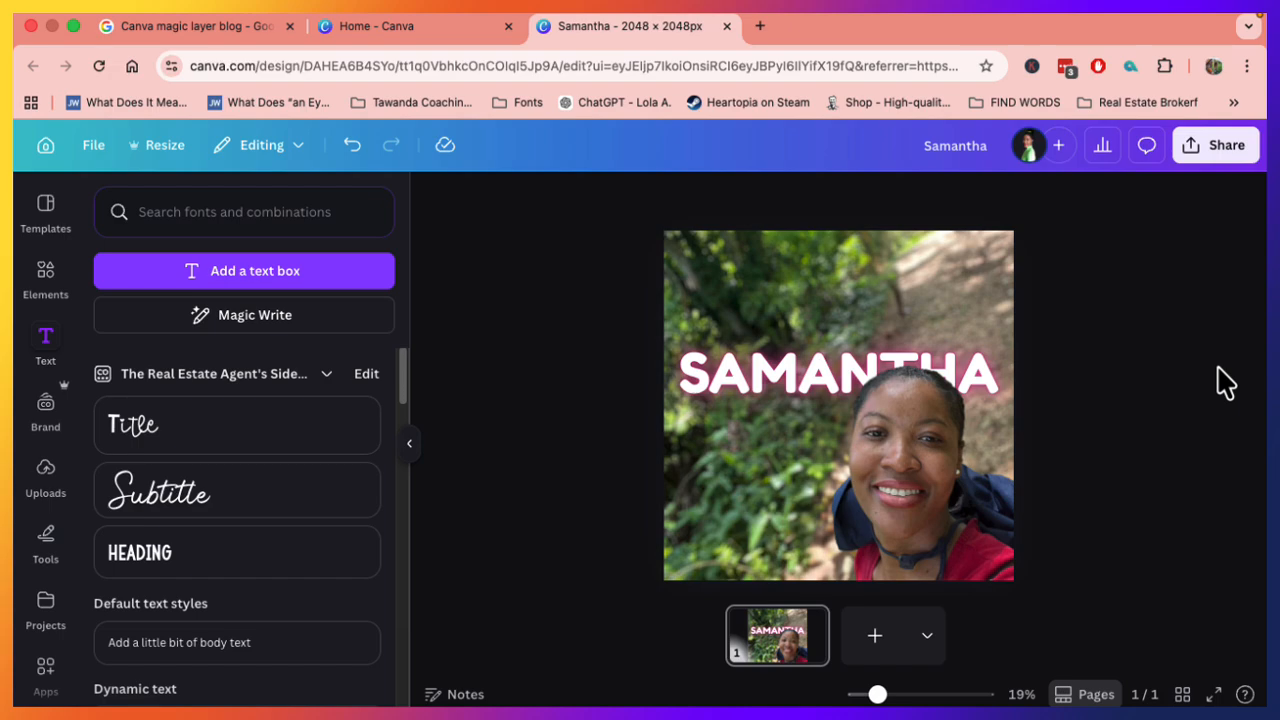
- On a new second page, upload a file from the Magic Layers folder in Downloads and place the balcony portrait in the lace dress
{"action": "left_click", "coordinate": [853, 645]}
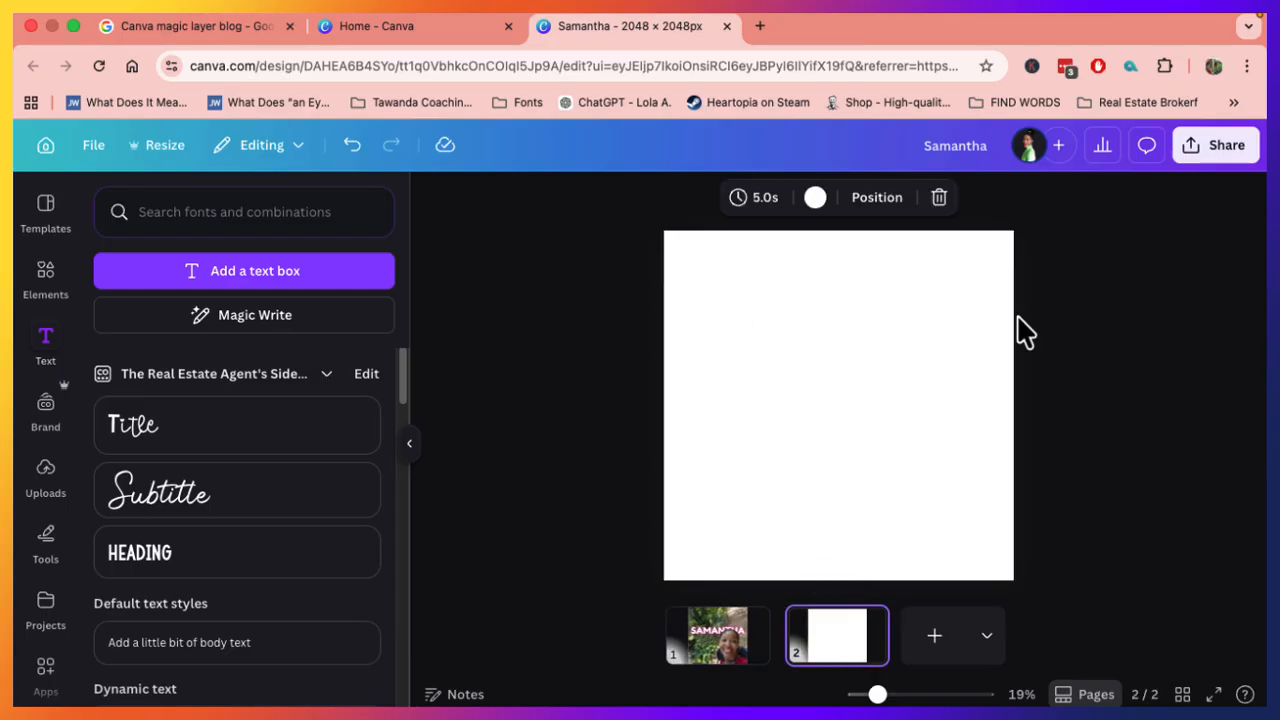
{"action": "left_click", "coordinate": [44, 484]}
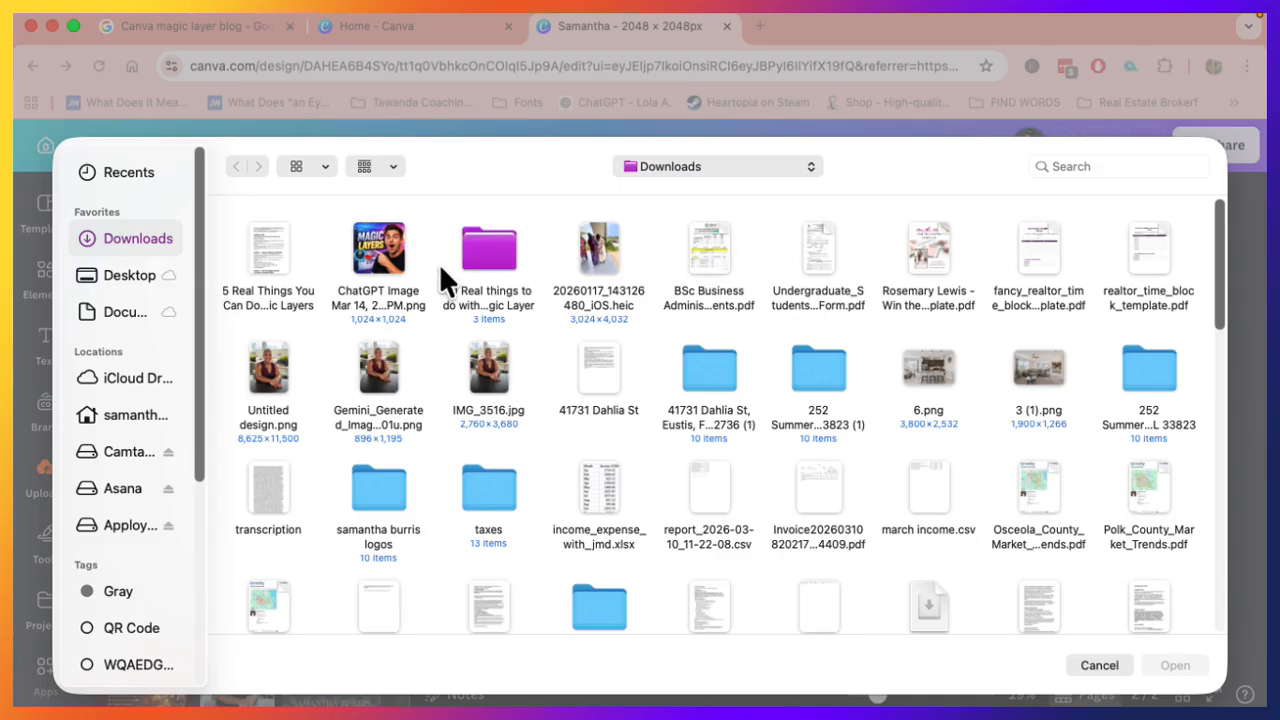
{"action": "left_click", "coordinate": [473, 254]}
{"action": "double_click", "coordinate": [471, 248]}
{"action": "double_click", "coordinate": [471, 248]}
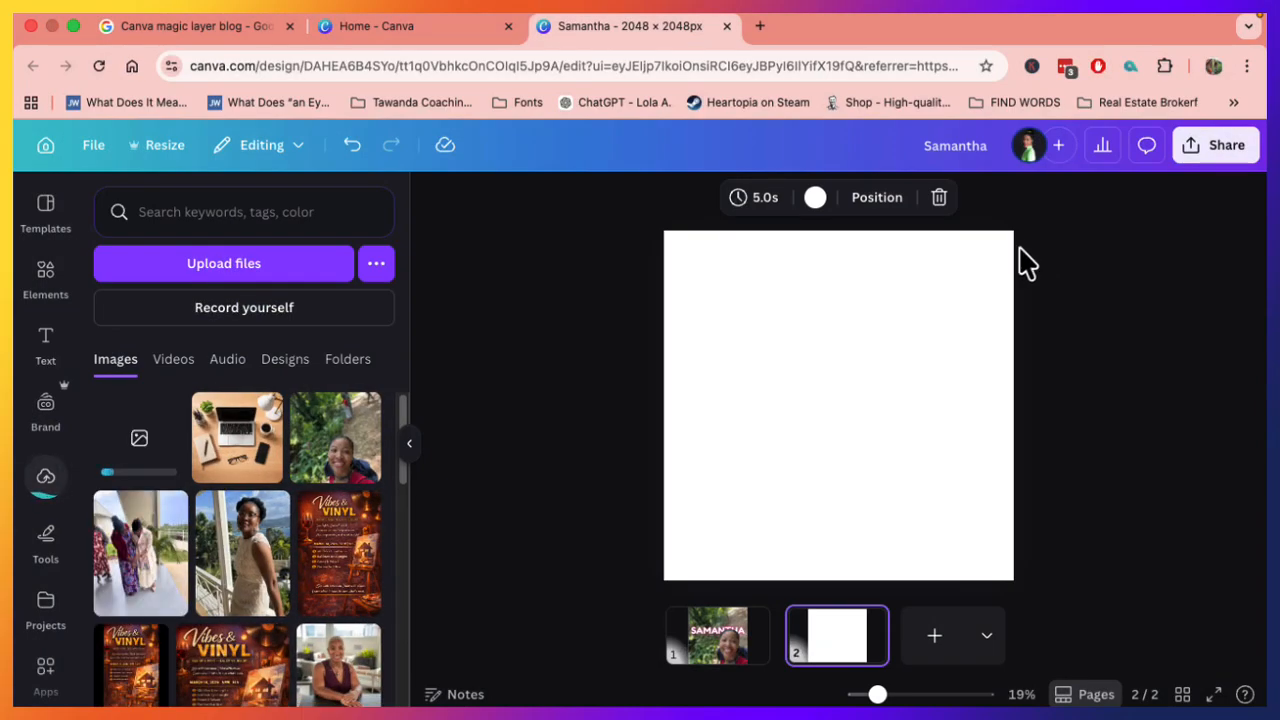
{"action": "left_click", "coordinate": [230, 585]}
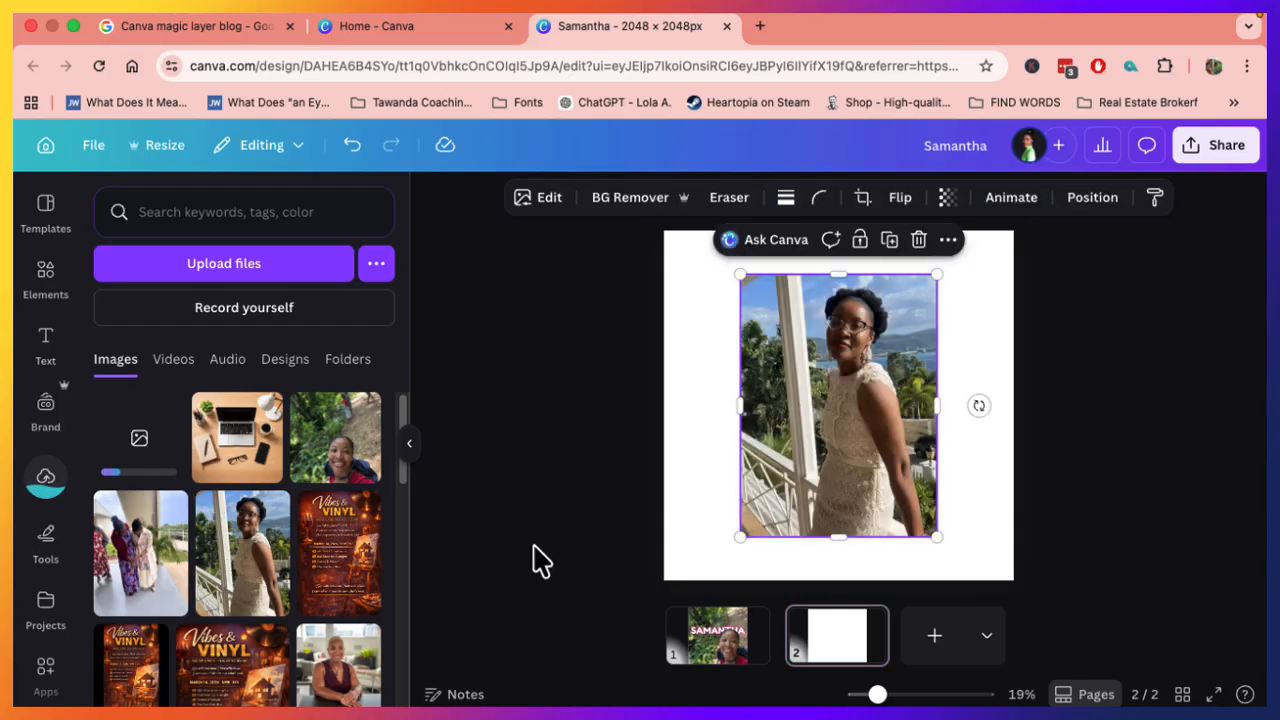
- Move the balcony portrait to the page's upper-left corner and enlarge it to the full page height
{"action": "right_click", "coordinate": [858, 430]}
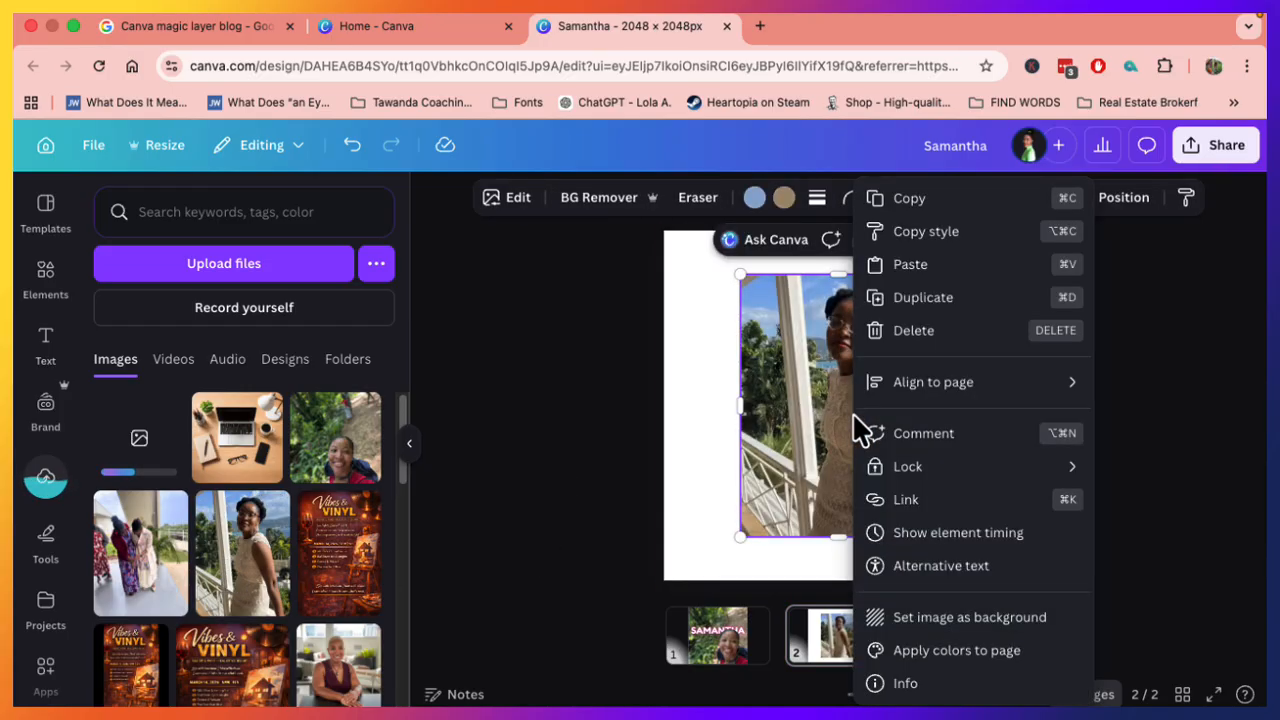
{"action": "left_click", "coordinate": [751, 400]}
{"action": "left_click_drag", "start_coordinate": [800, 371], "coordinate": [757, 323]}
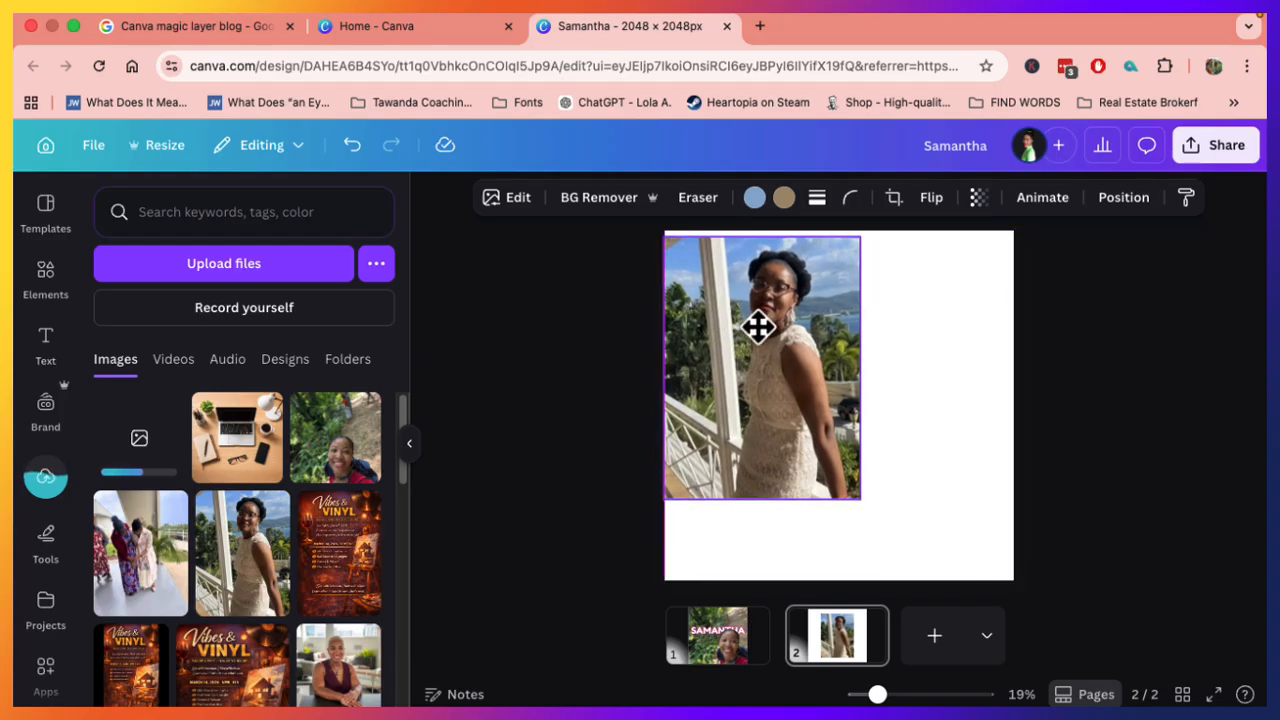
{"action": "left_click_drag", "start_coordinate": [858, 492], "coordinate": [948, 572]}
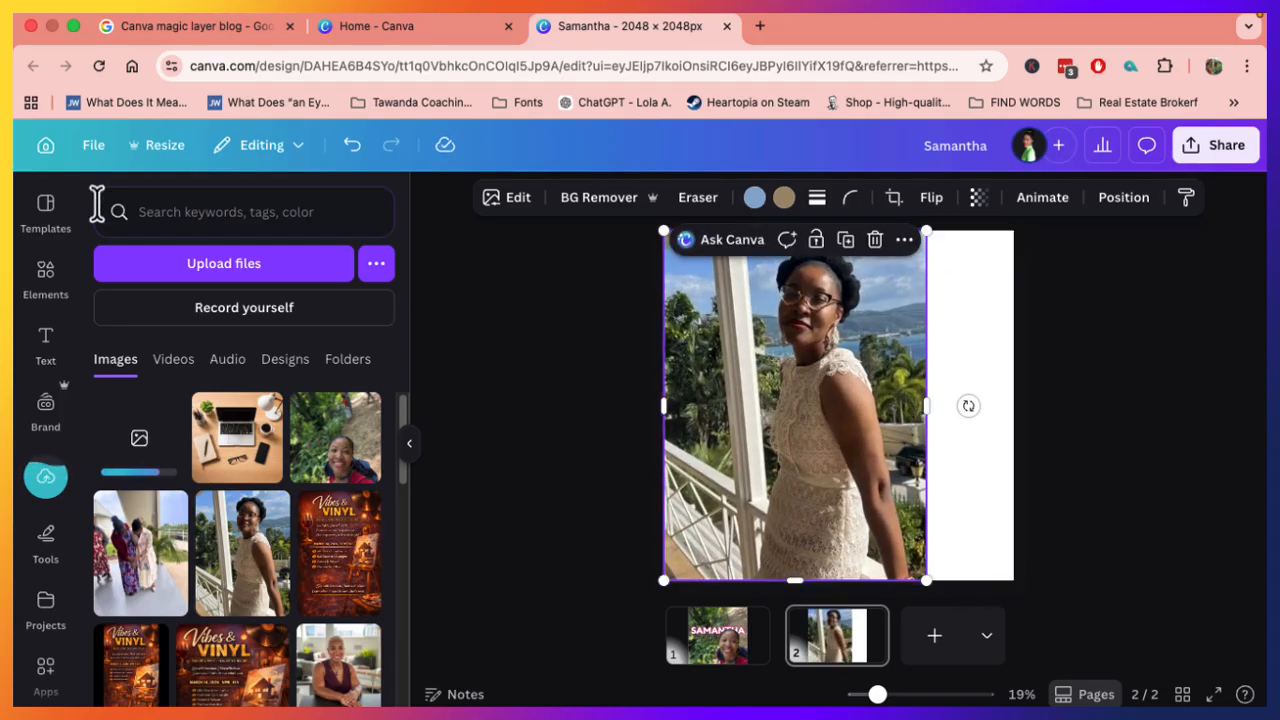
- Return to the home page and create a new Magic Layers design from the balcony portrait in the lace dress
{"action": "left_click", "coordinate": [38, 158]}
{"action": "left_click", "coordinate": [700, 328]}
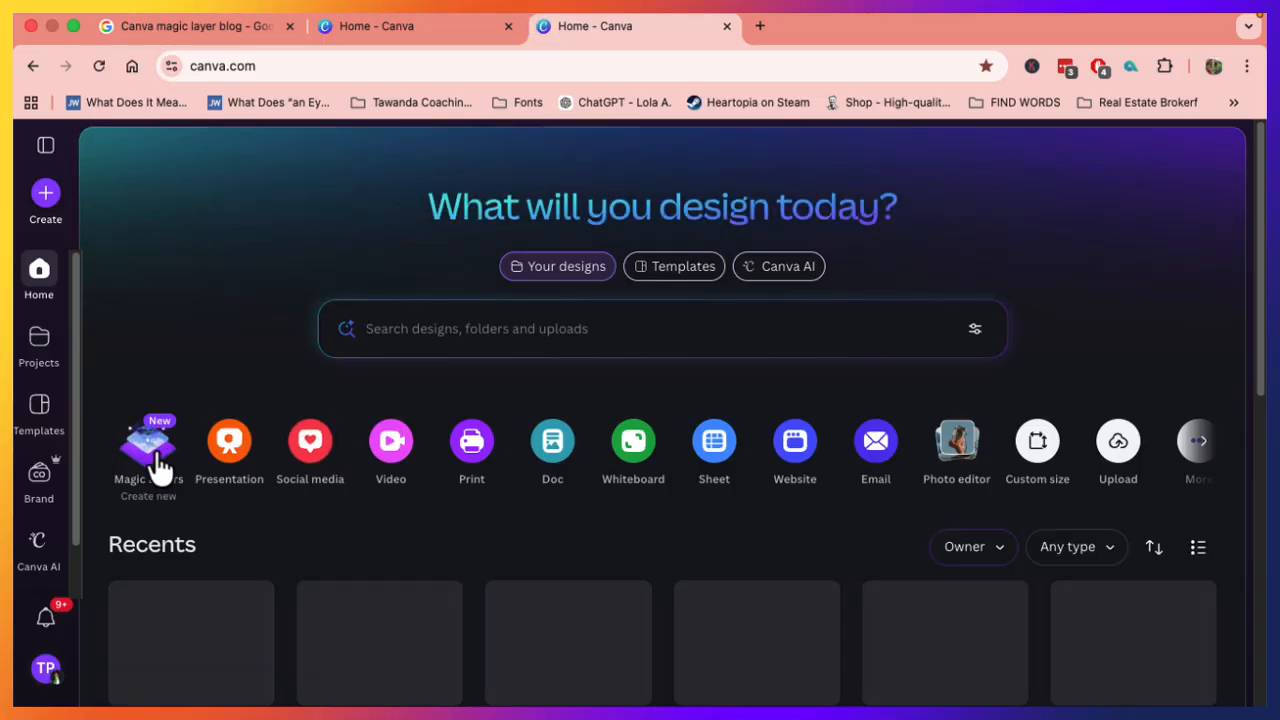
{"action": "left_click", "coordinate": [152, 458]}
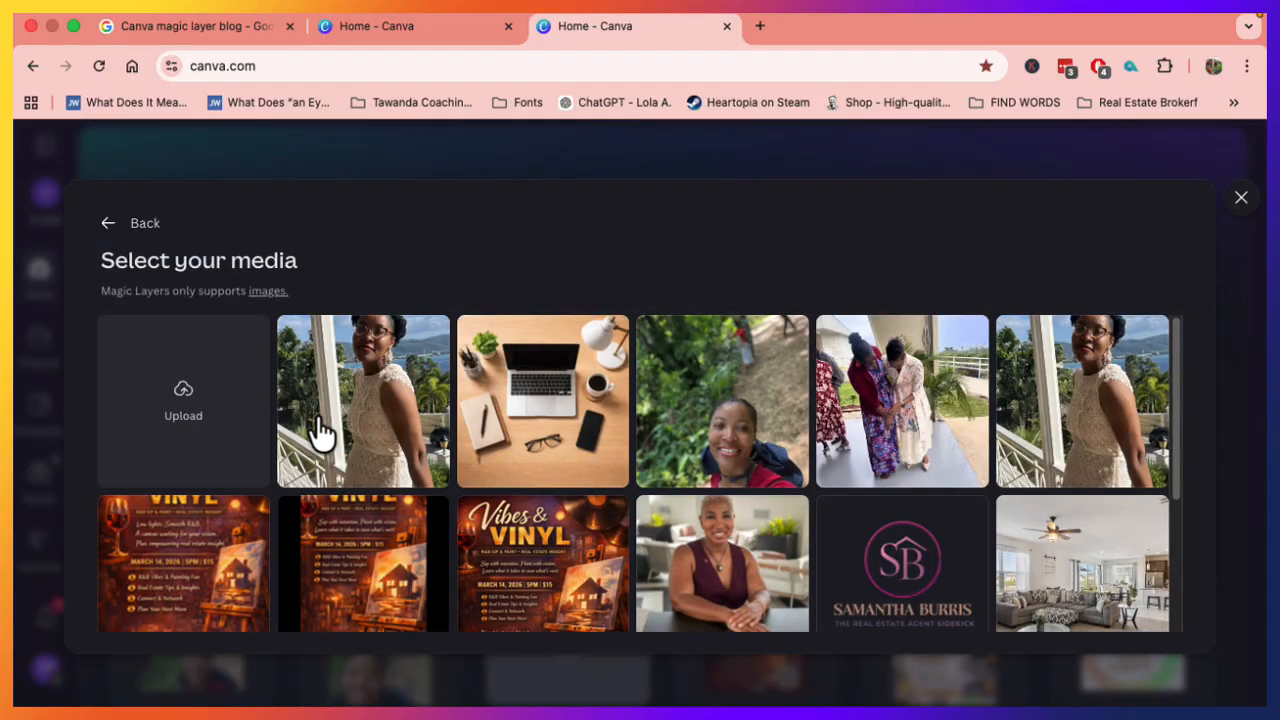
{"action": "left_click", "coordinate": [872, 484]}
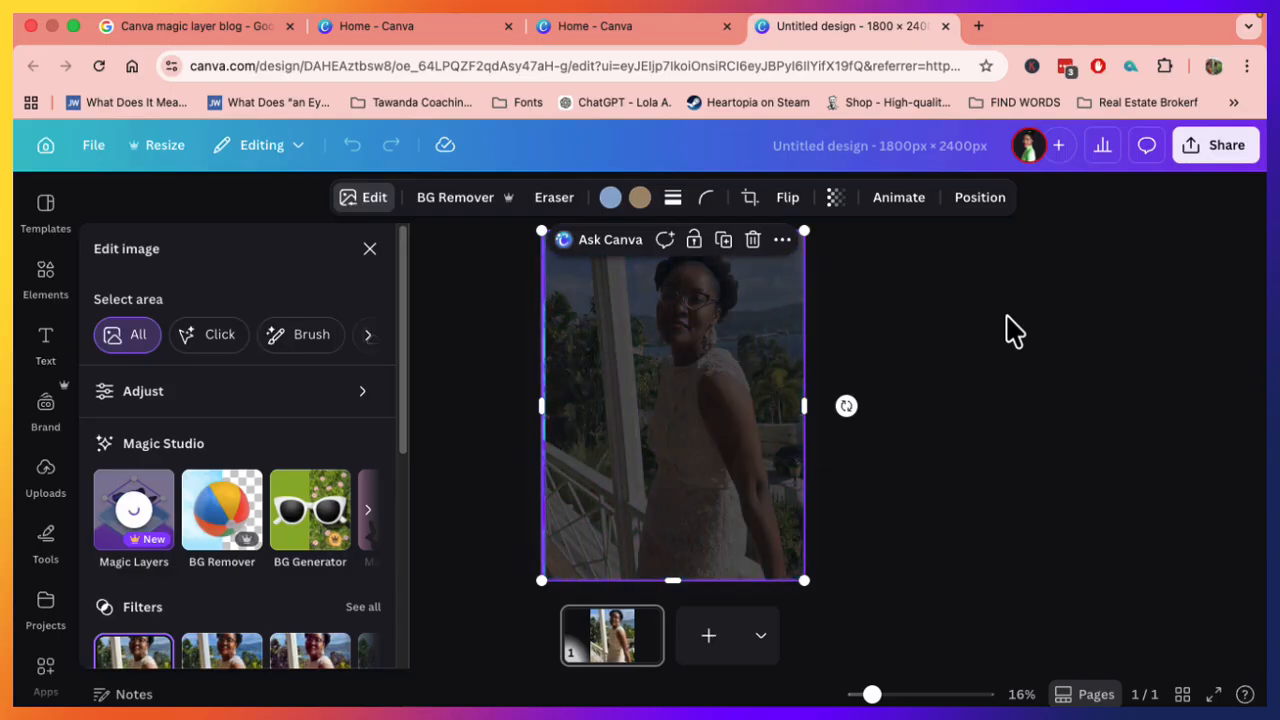
- Shift the separated woman slightly up and left over the background, and undo the move
{"action": "mouse_move", "coordinate": [691, 343]}
{"action": "left_mouse_down"}
{"action": "mouse_move", "coordinate": [623, 329]}
{"action": "mouse_move", "coordinate": [681, 329]}
{"action": "left_mouse_up"}
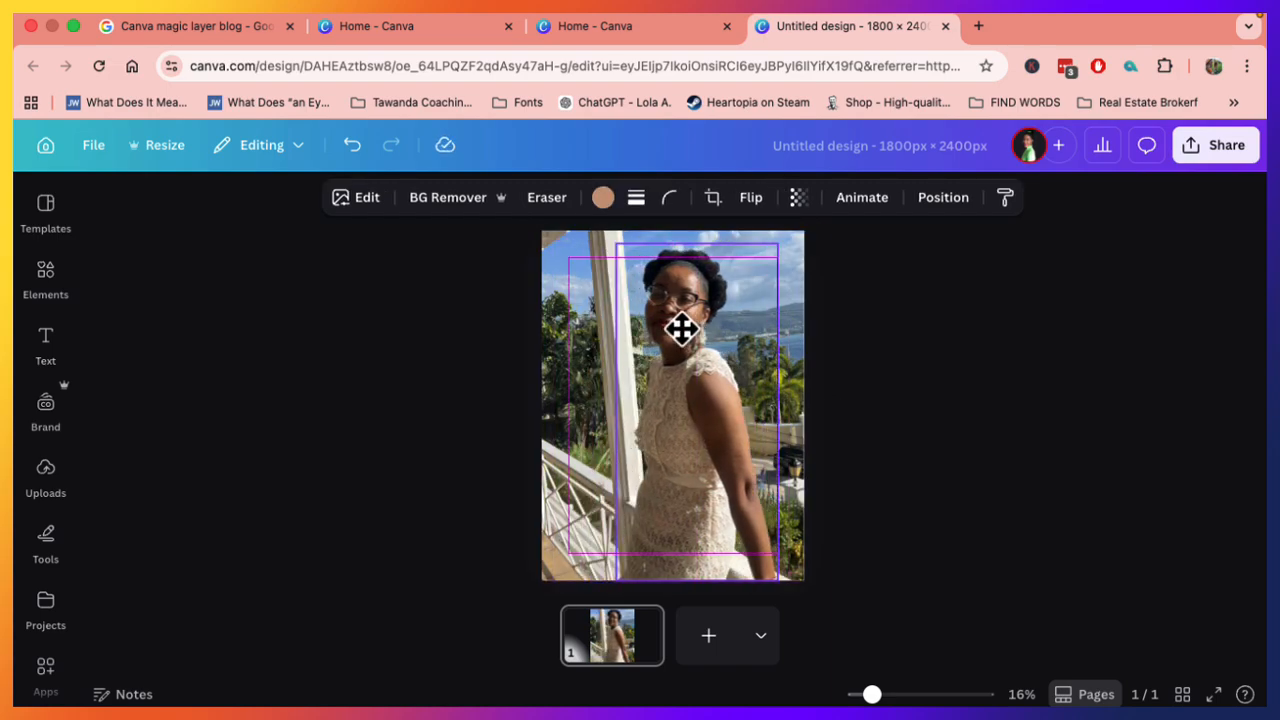
{"action": "left_click_drag", "start_coordinate": [681, 329], "coordinate": [683, 332]}
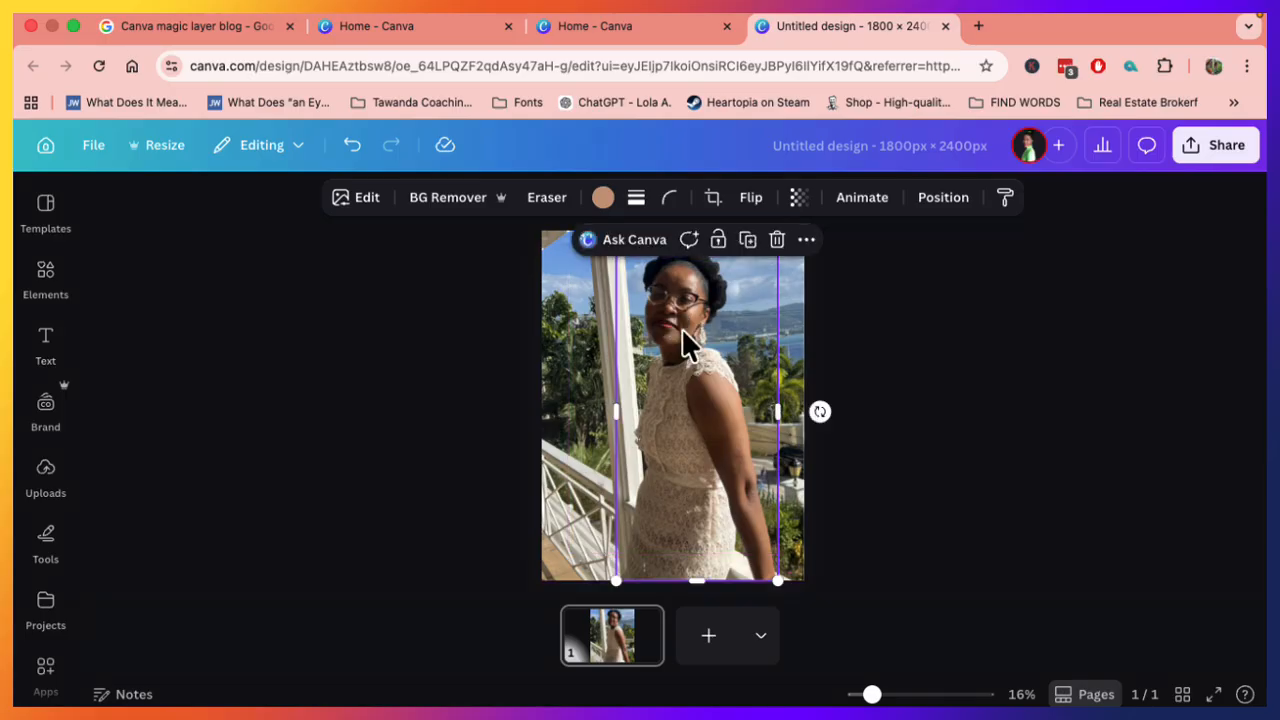
{"action": "key", "text": "super+z"}
{"action": "left_click", "coordinate": [975, 352]}
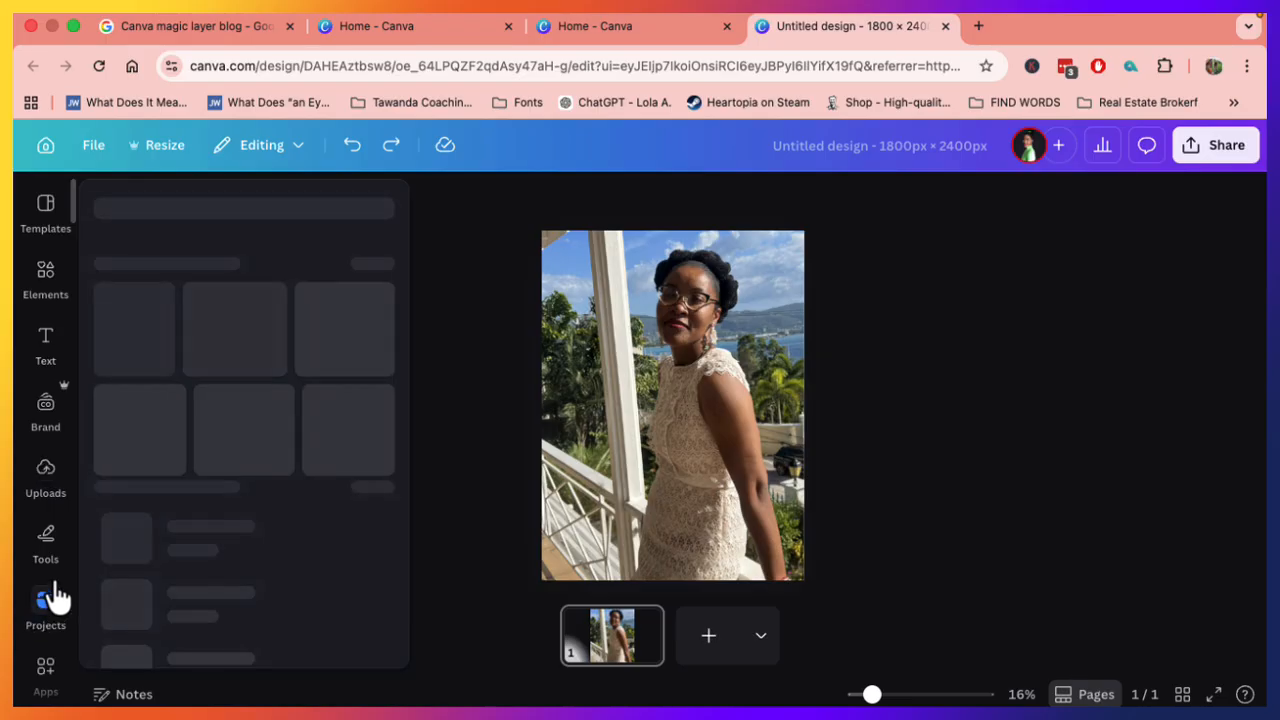
- Search the photo library for "office"
{"action": "scroll", "coordinate": [54, 575], "scroll_direction": "down", "scroll_amount": 3}
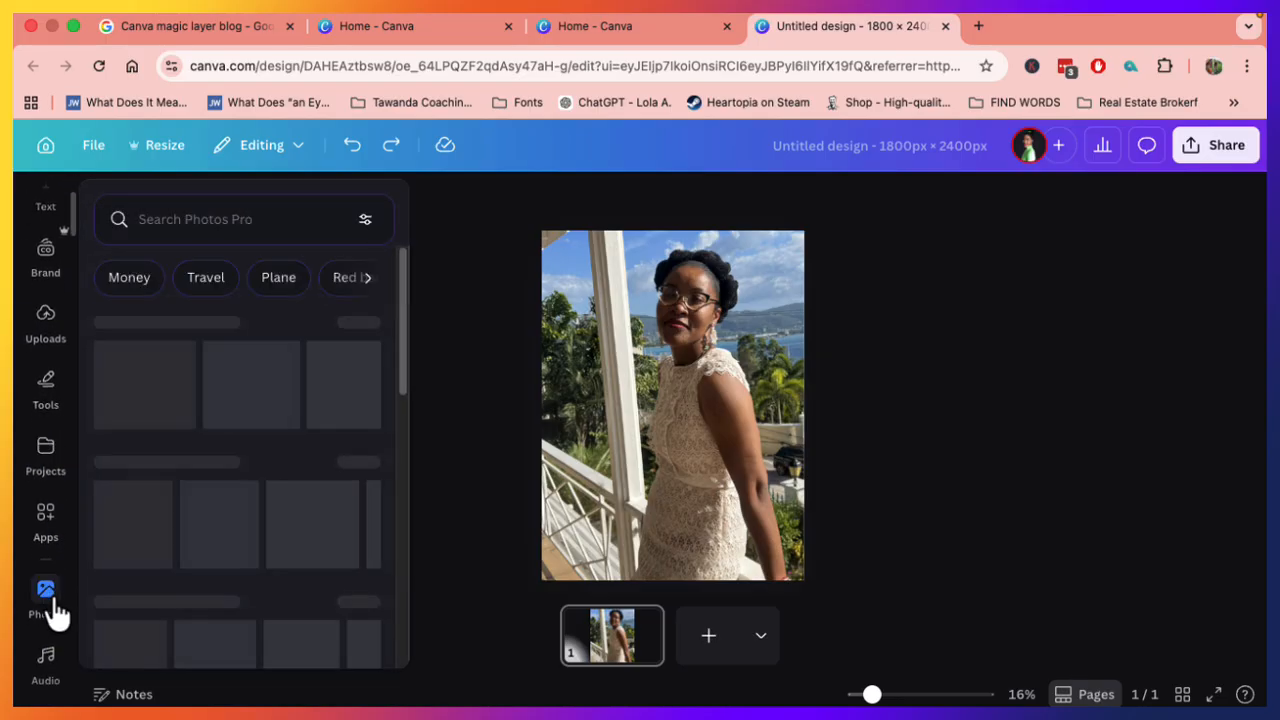
{"action": "left_click", "coordinate": [54, 605]}
{"action": "left_click", "coordinate": [300, 210]}
{"action": "type", "text": "of"}
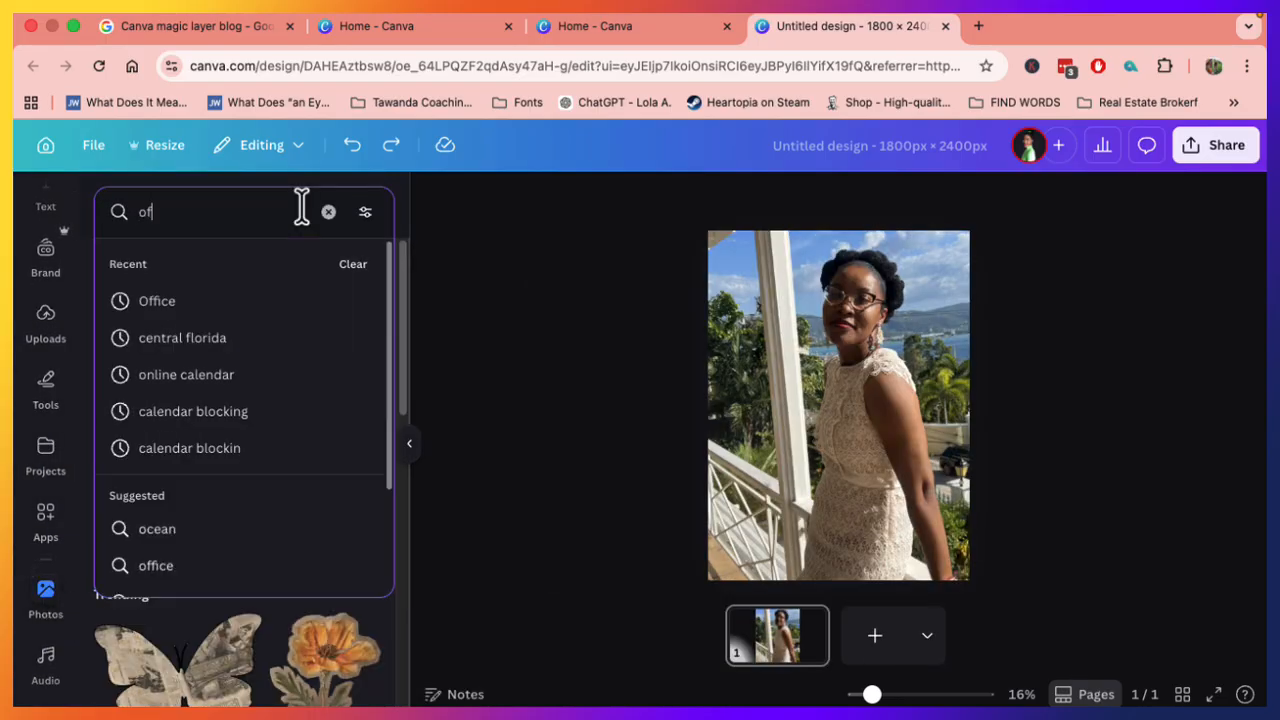
{"action": "type", "text": "fice"}
{"action": "key", "text": "Return"}
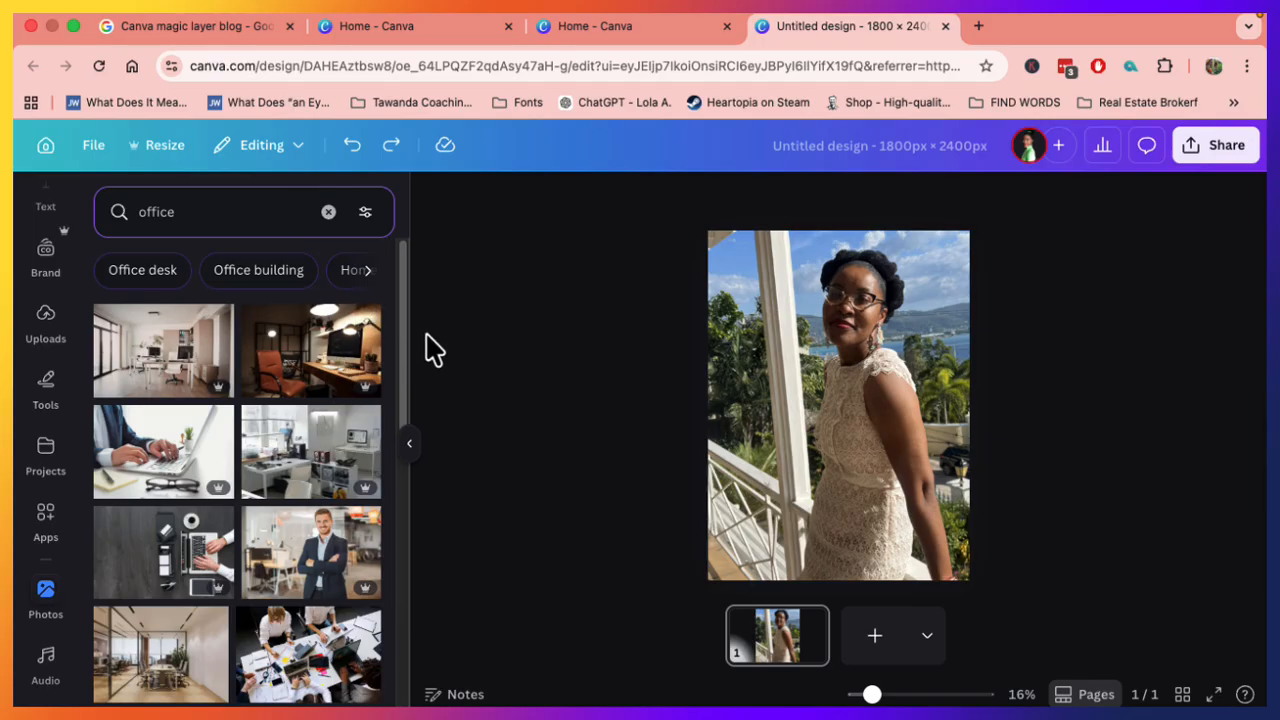
- Add the photo of the white desk with laptop, chair and pink flowers, and set it as the page background
{"action": "left_click_drag", "start_coordinate": [400, 314], "coordinate": [406, 514]}
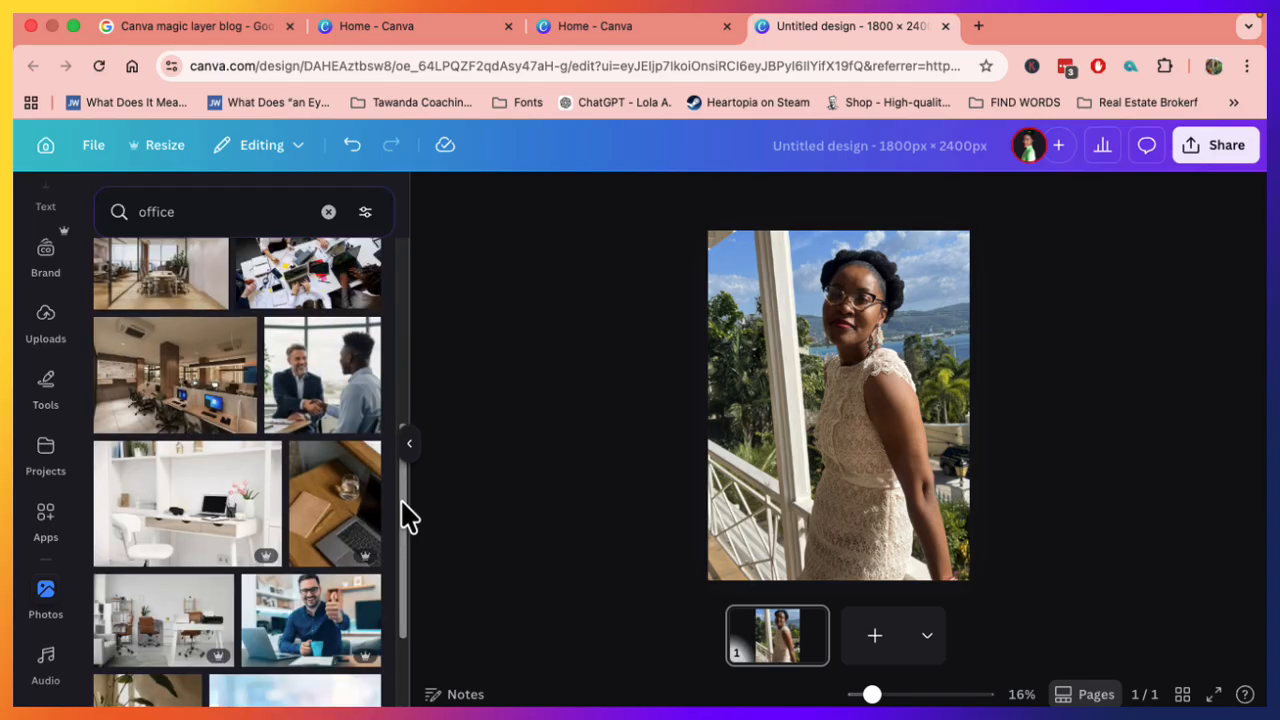
{"action": "left_click", "coordinate": [229, 518]}
{"action": "right_click", "coordinate": [875, 433]}
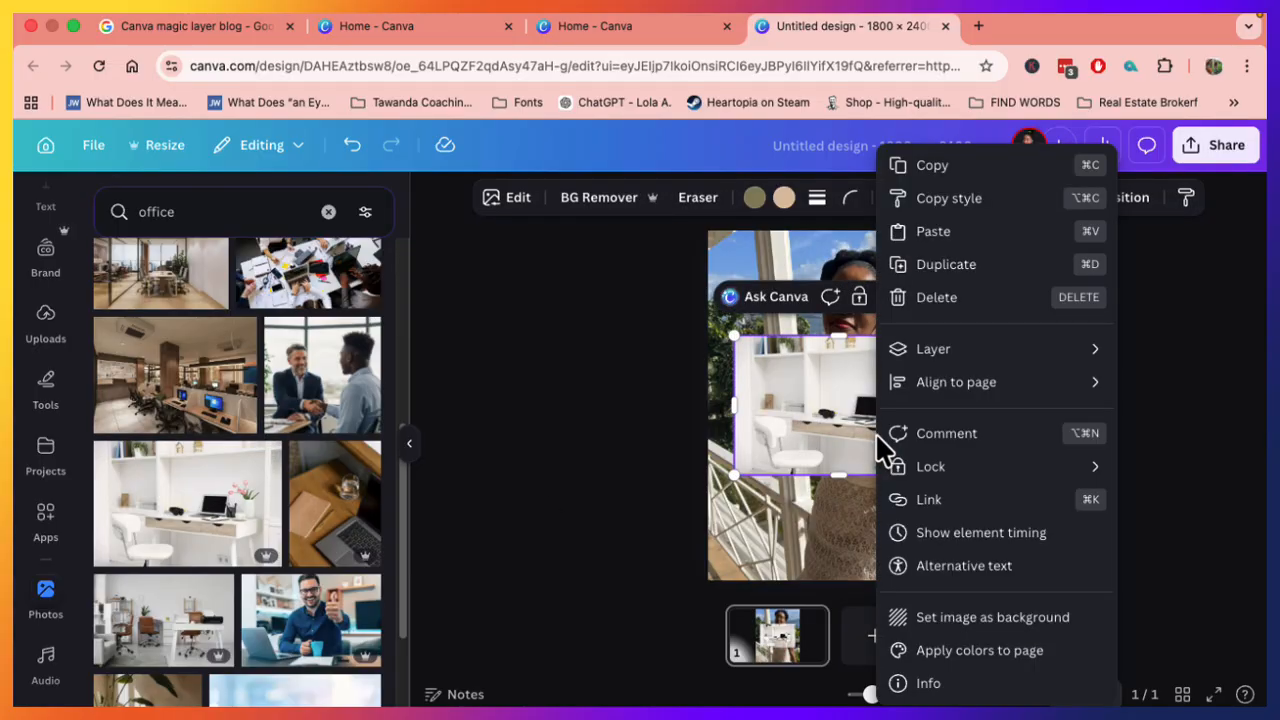
{"action": "left_click", "coordinate": [968, 618]}
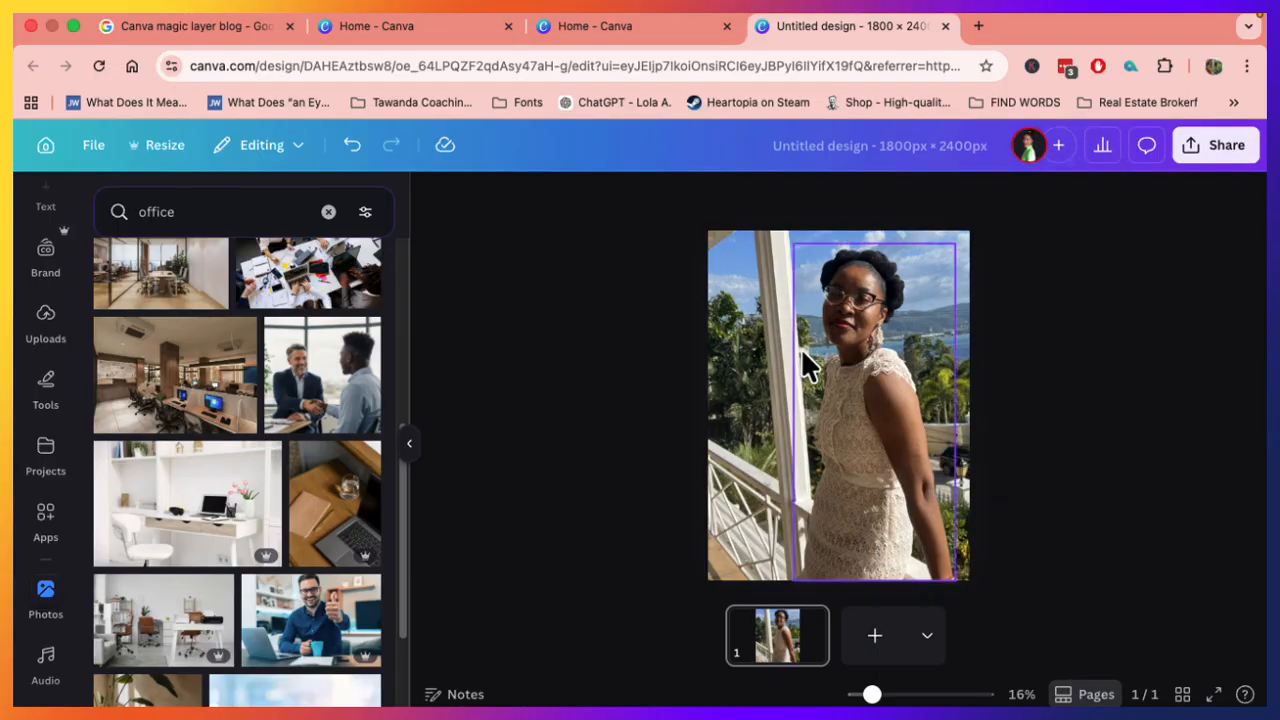
- Delete the outdoor scenery layer and move the white balcony post layer off the page
{"action": "left_click", "coordinate": [736, 280]}
{"action": "left_click", "coordinate": [1135, 205]}
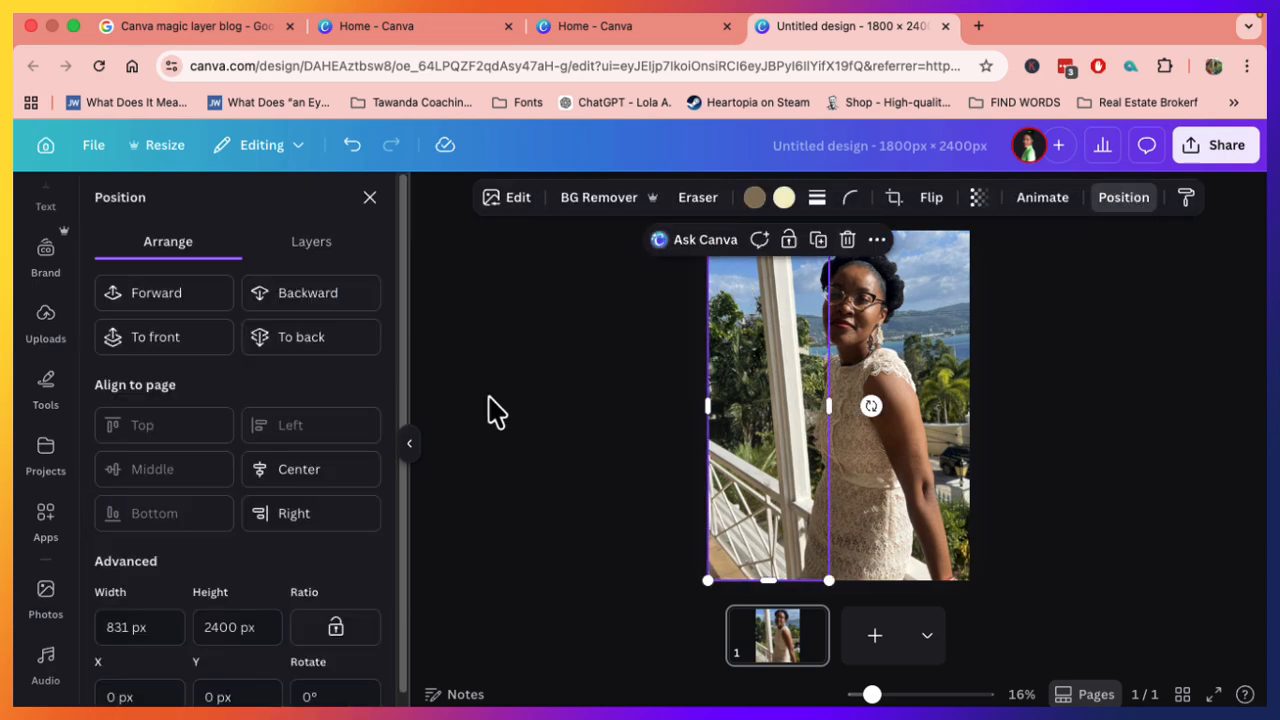
{"action": "left_click", "coordinate": [308, 249]}
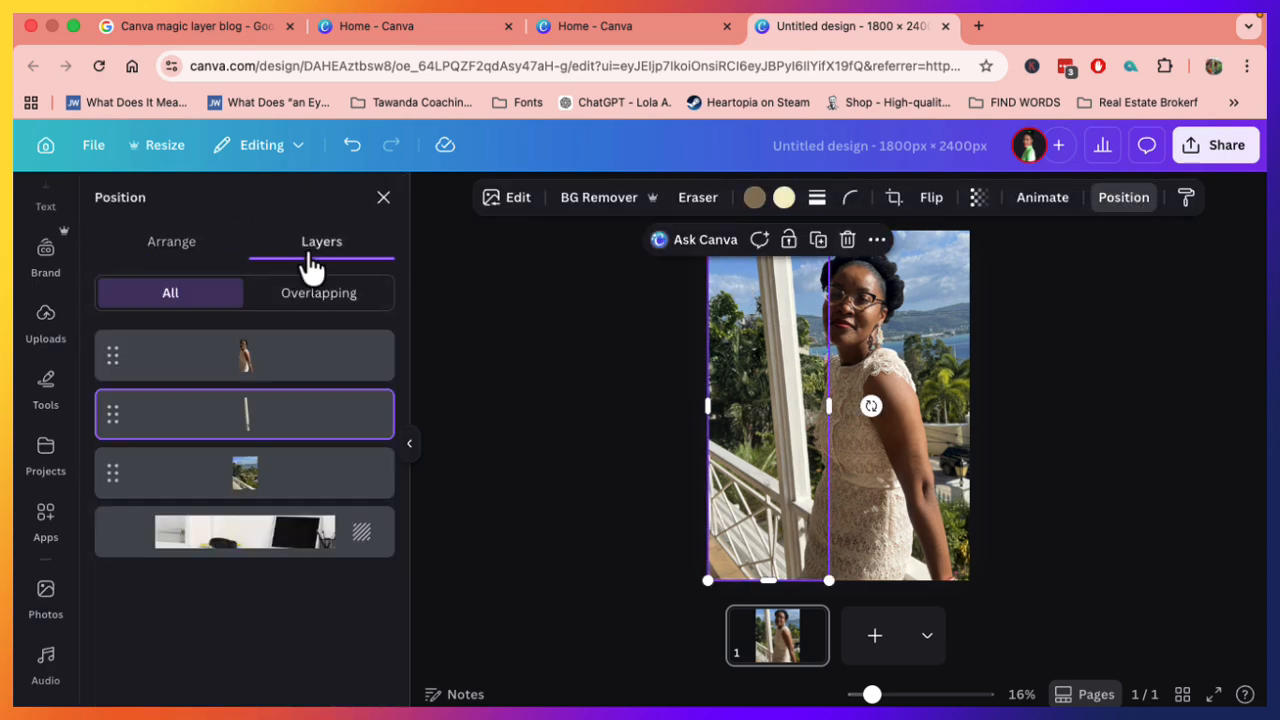
{"action": "left_click", "coordinate": [227, 466]}
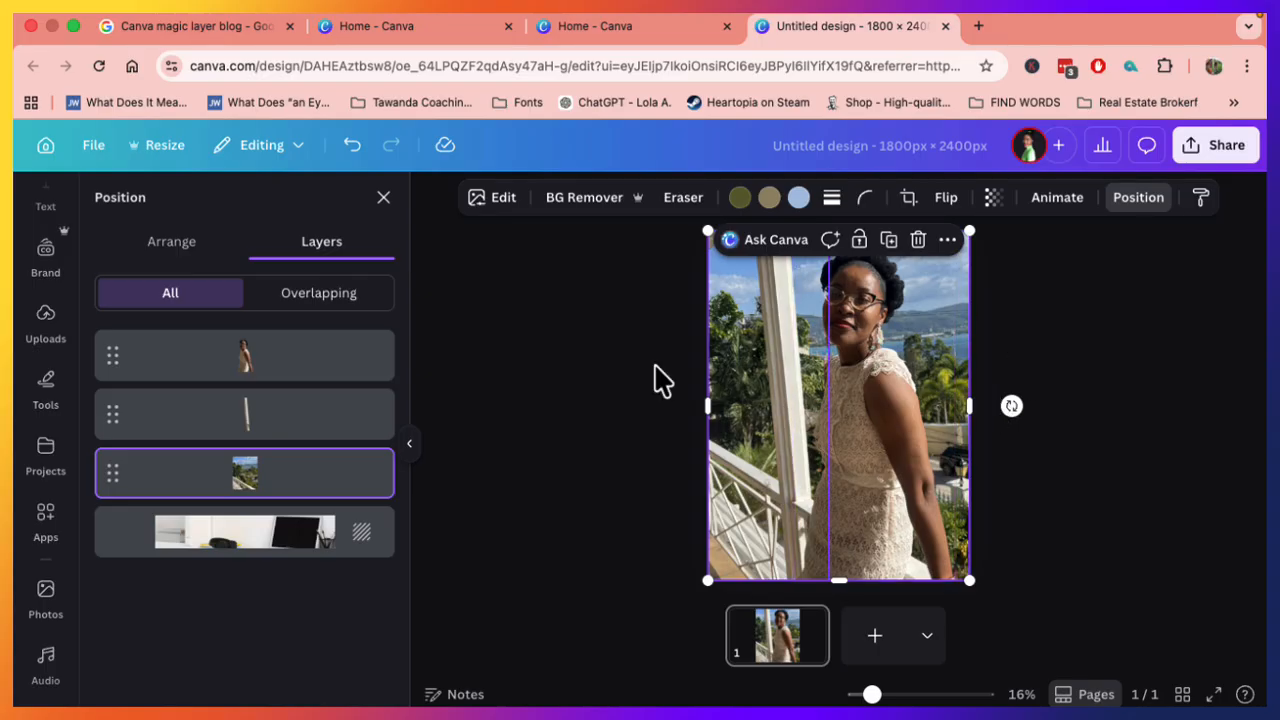
{"action": "left_click", "coordinate": [383, 472]}
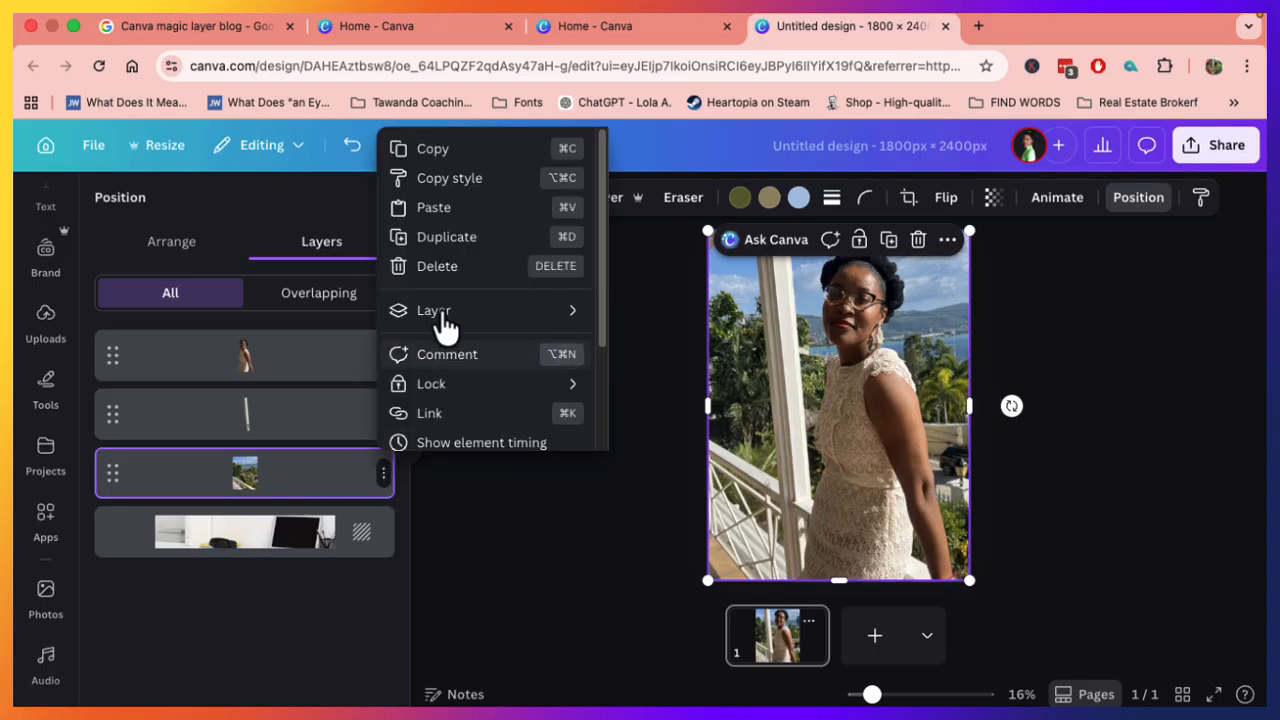
{"action": "left_click", "coordinate": [437, 264]}
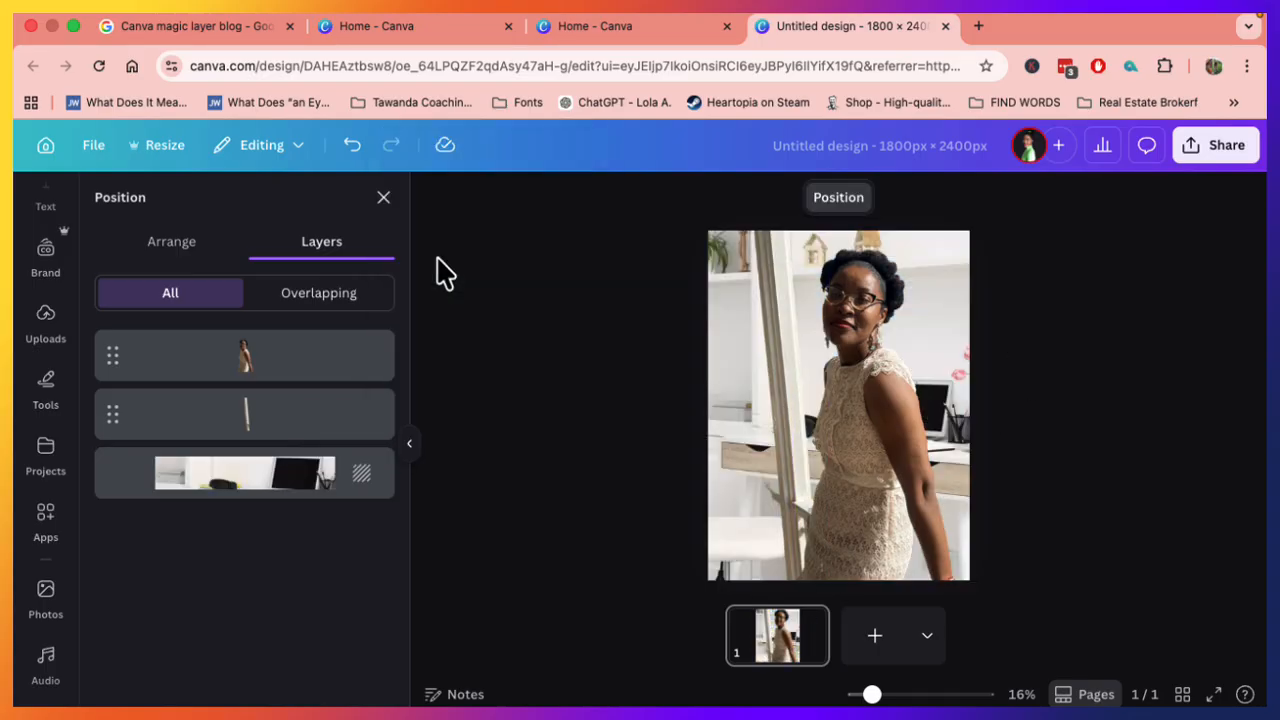
{"action": "left_click", "coordinate": [851, 300]}
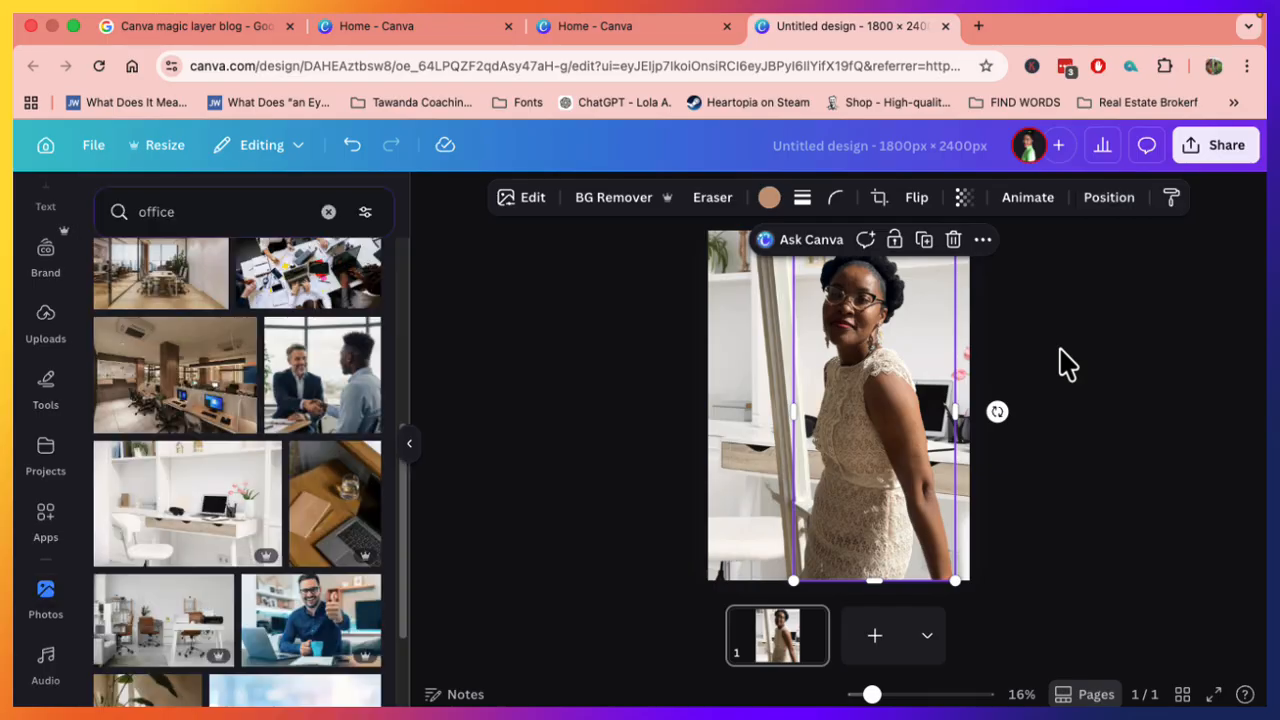
{"action": "left_click_drag", "start_coordinate": [762, 387], "coordinate": [620, 409]}
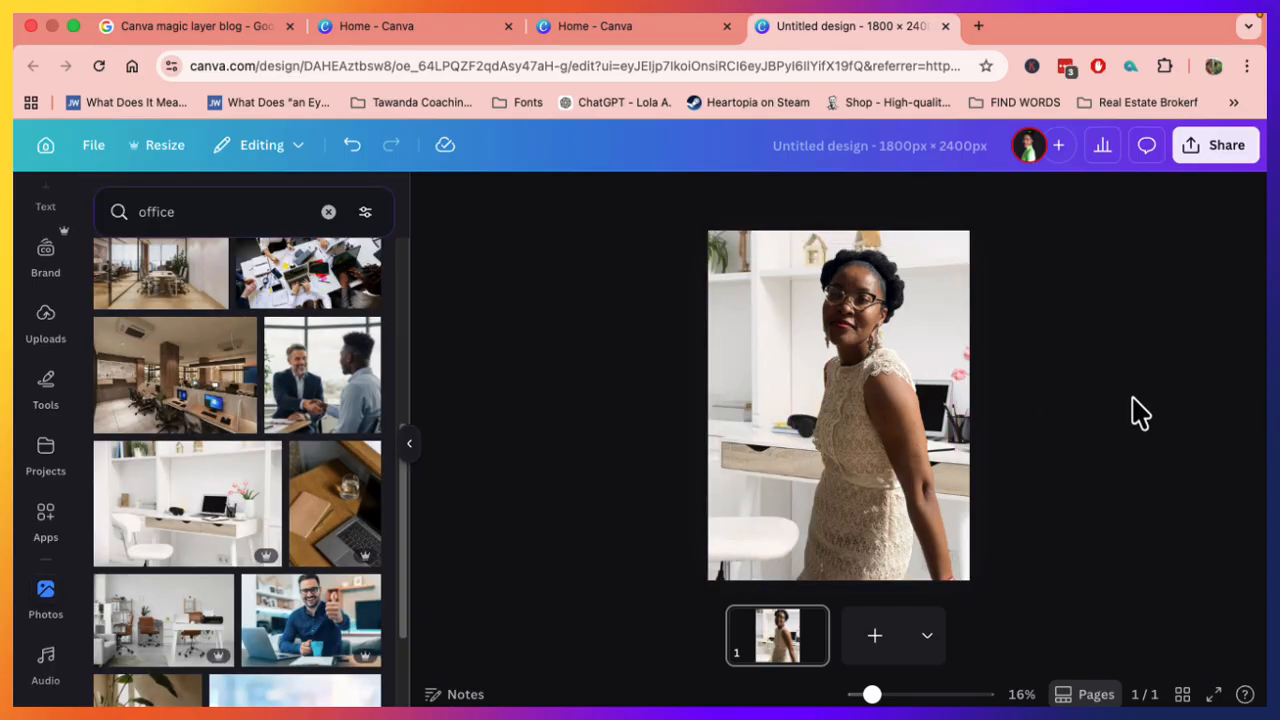
- Replace the white desk background with the bright office photo showing desks beside tall windows
{"action": "left_click", "coordinate": [884, 410]}
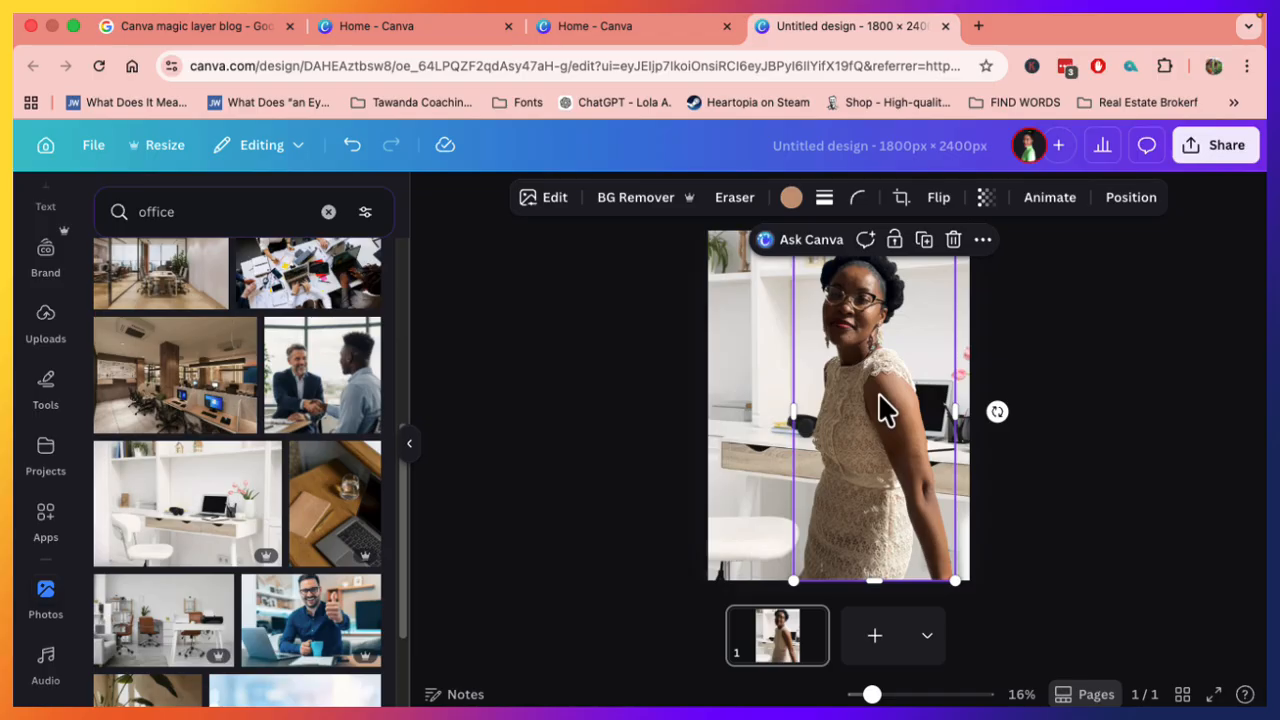
{"action": "left_click", "coordinate": [734, 401]}
{"action": "key", "text": "Delete"}
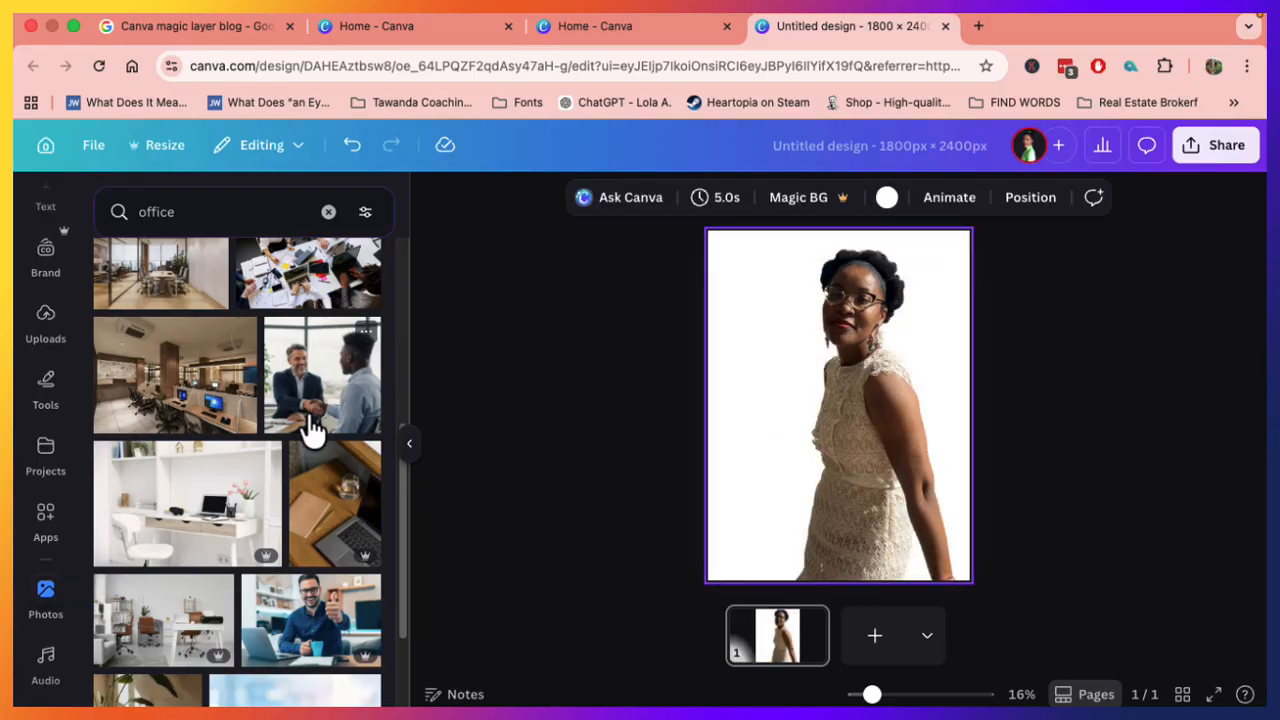
{"action": "scroll", "coordinate": [309, 414], "scroll_direction": "up", "scroll_amount": 4}
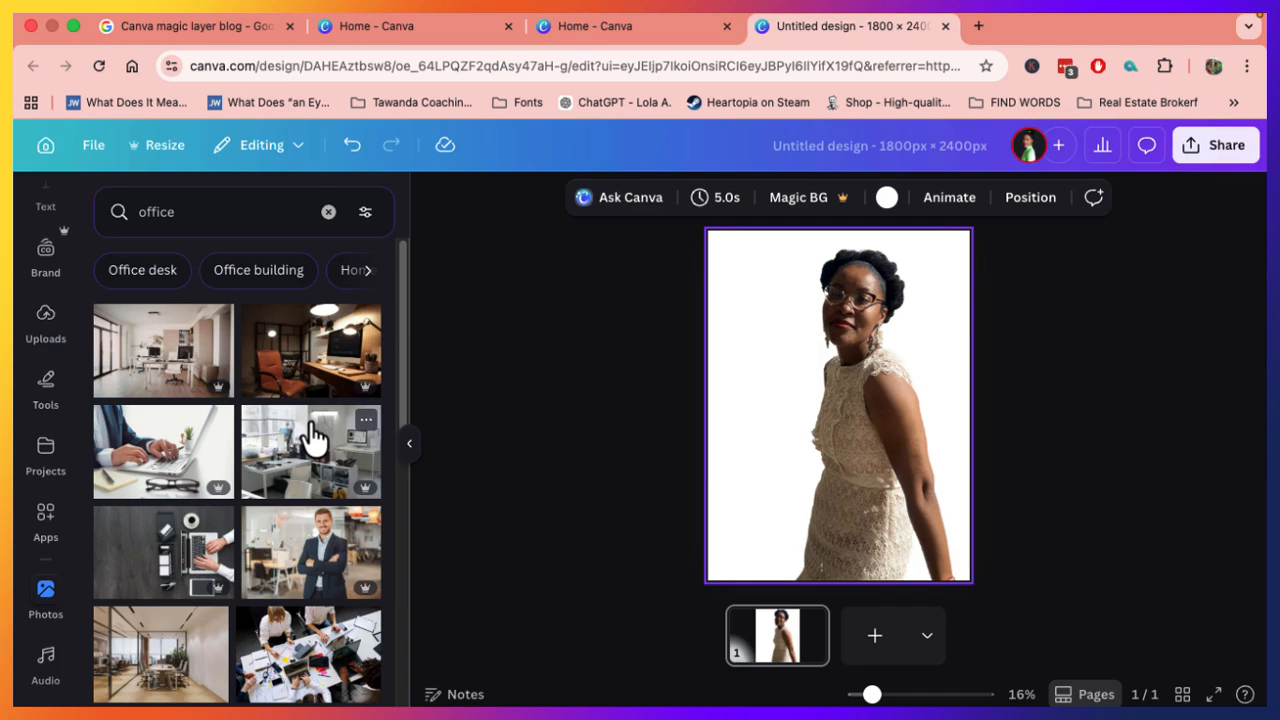
{"action": "left_click", "coordinate": [203, 368]}
{"action": "right_click", "coordinate": [829, 423]}
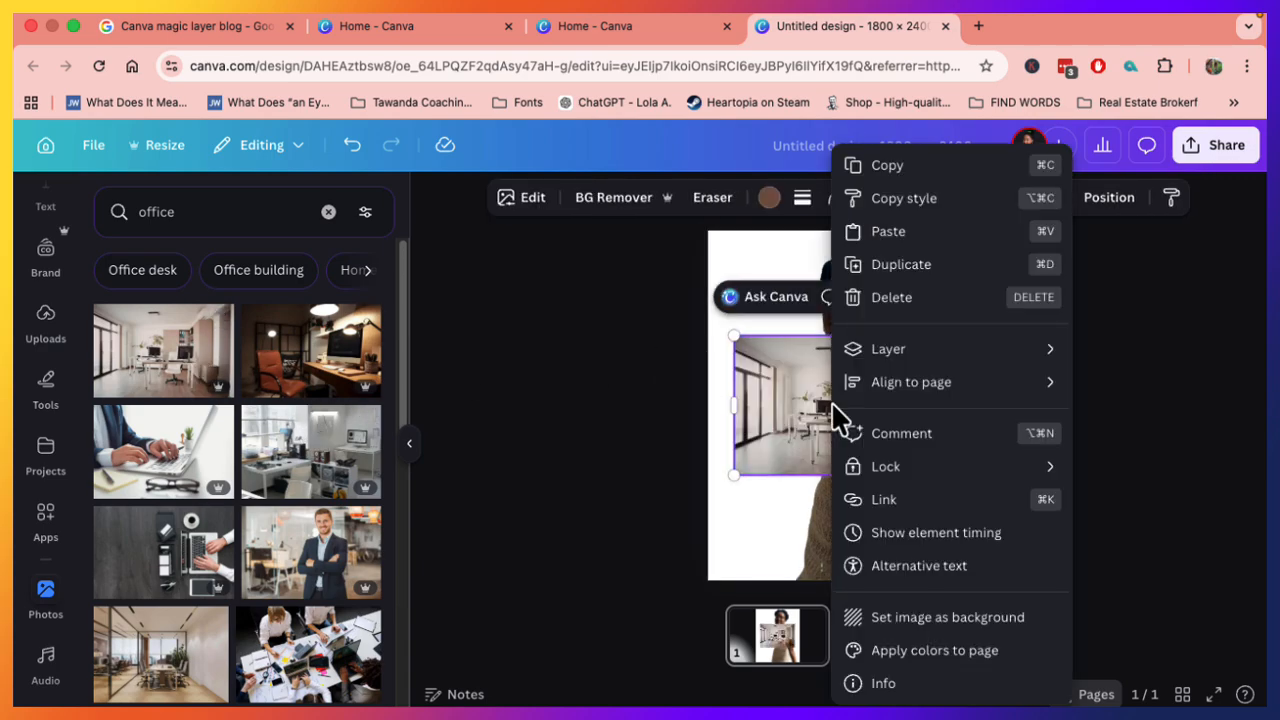
{"action": "left_click", "coordinate": [943, 621]}
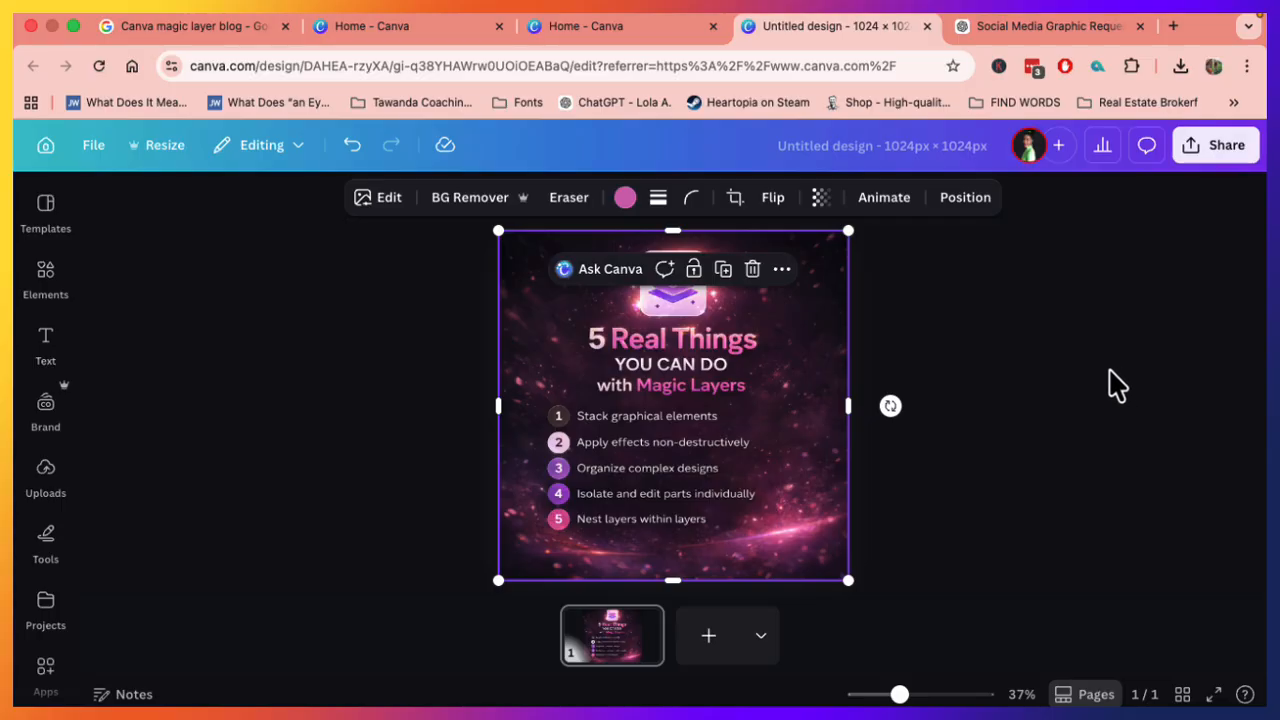
- Add a second page to the "5 Real Things" design and enter a custom resize of 1000 × 1500 px
{"action": "left_click", "coordinate": [730, 637]}
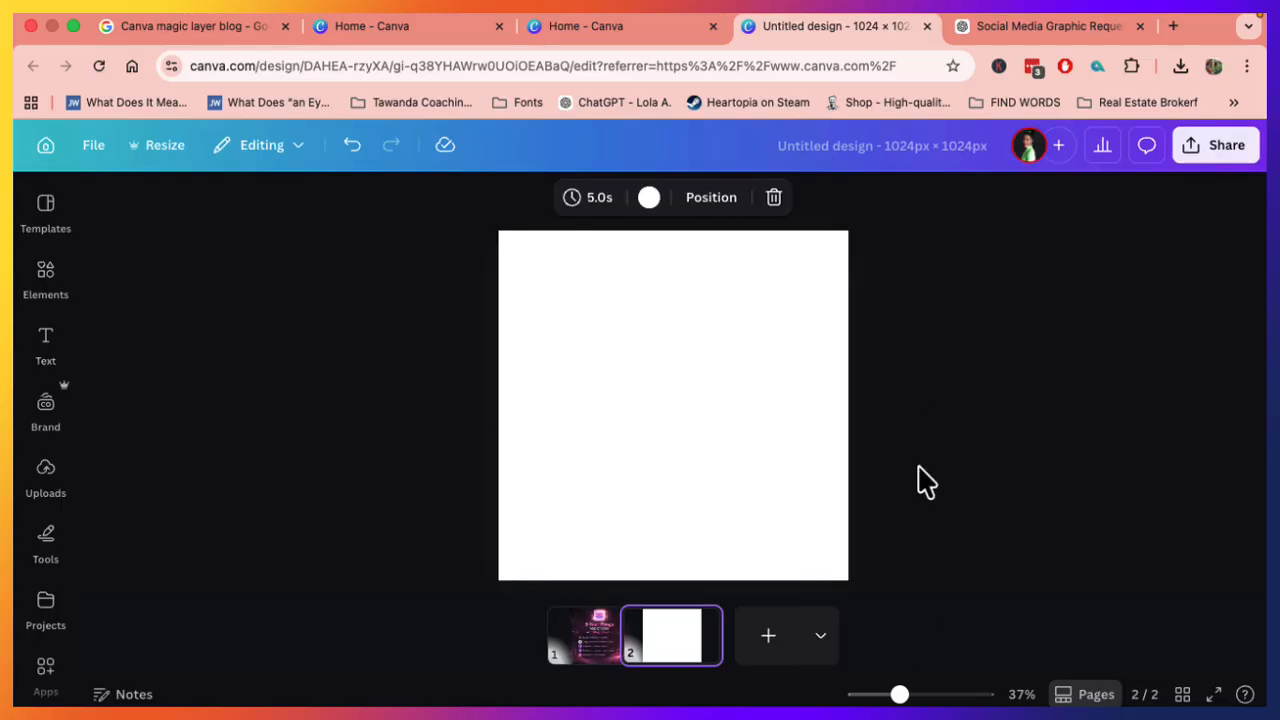
{"action": "left_click", "coordinate": [138, 152]}
{"action": "left_click", "coordinate": [280, 440]}
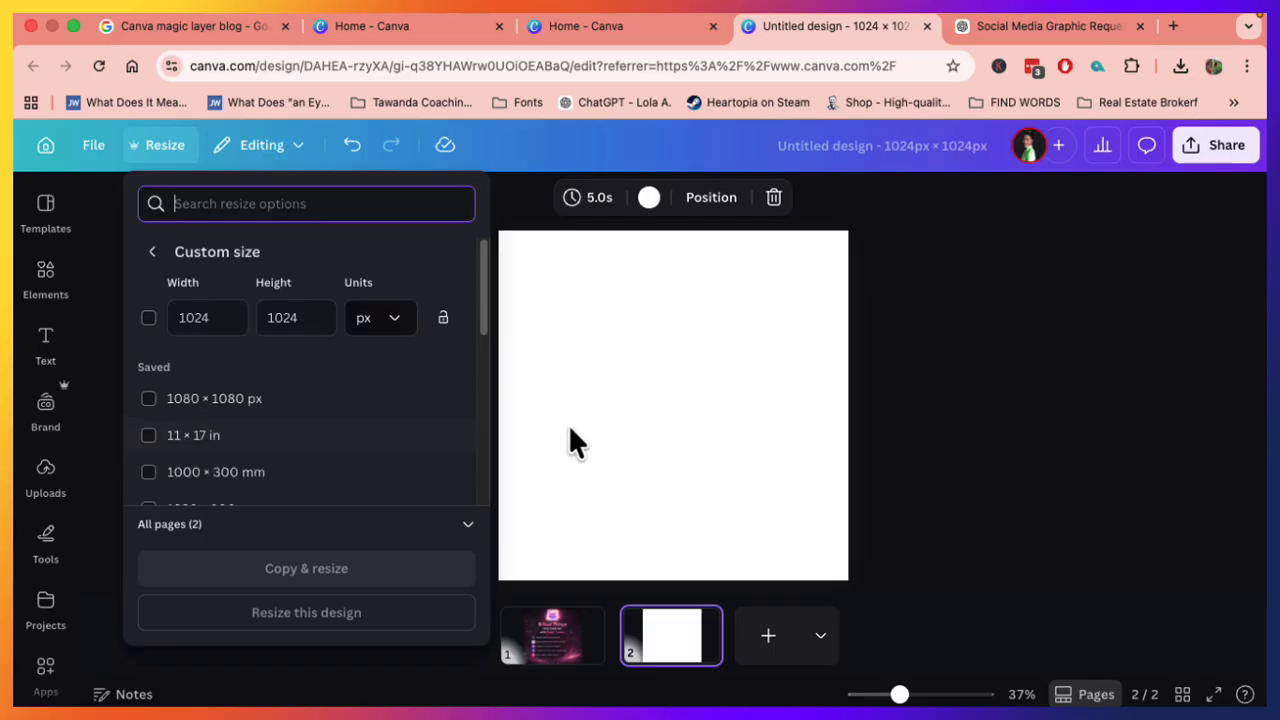
{"action": "left_click", "coordinate": [191, 310]}
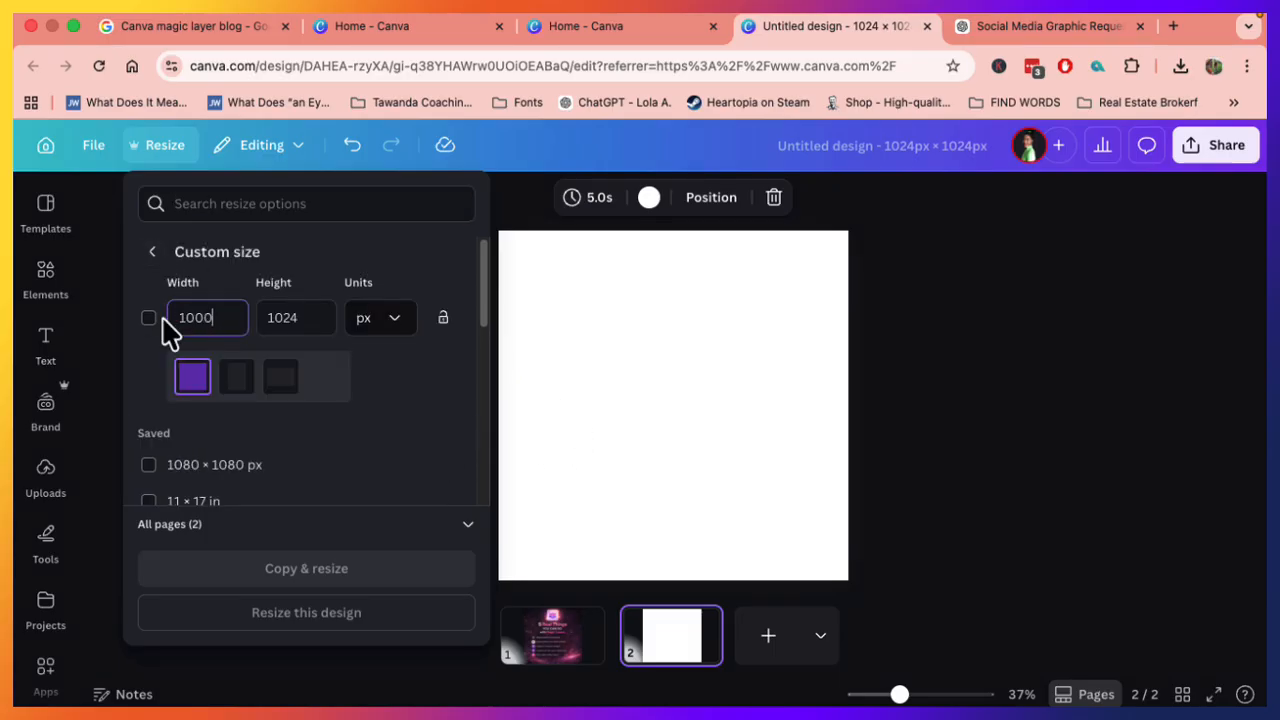
{"action": "type", "text": "1000"}
{"action": "key", "text": "Tab"}
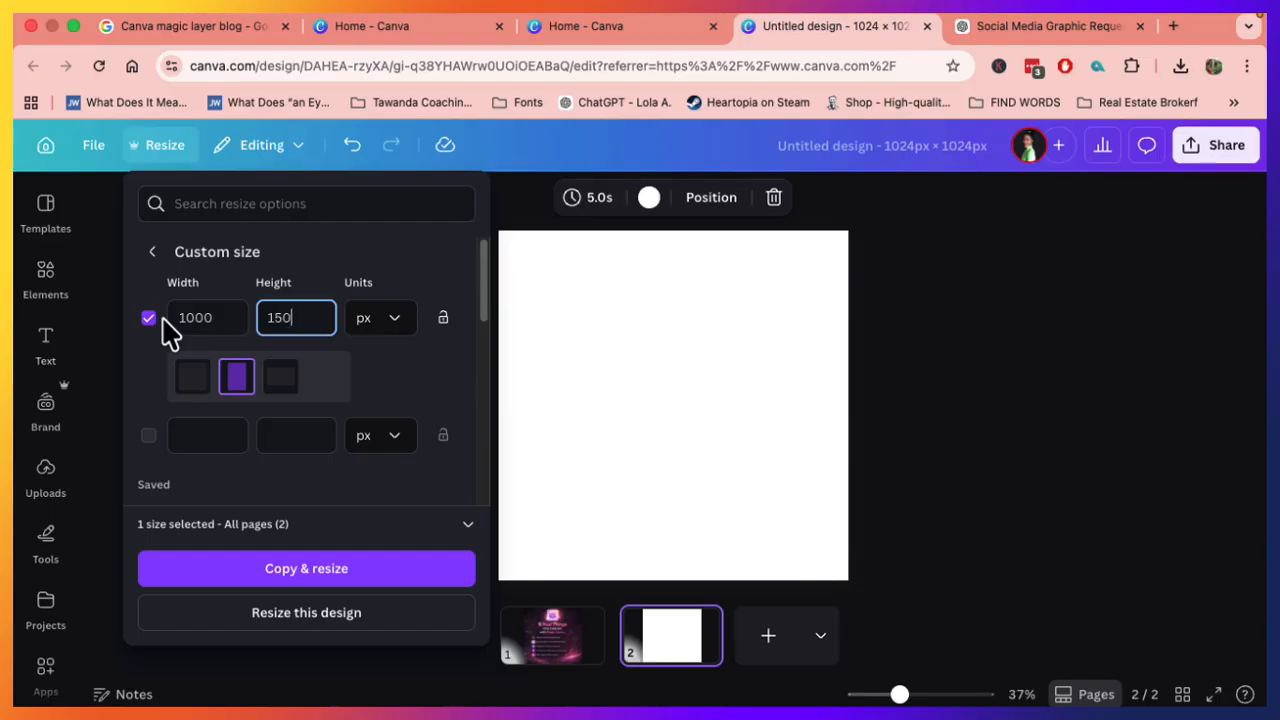
{"action": "key", "text": "Tab"}
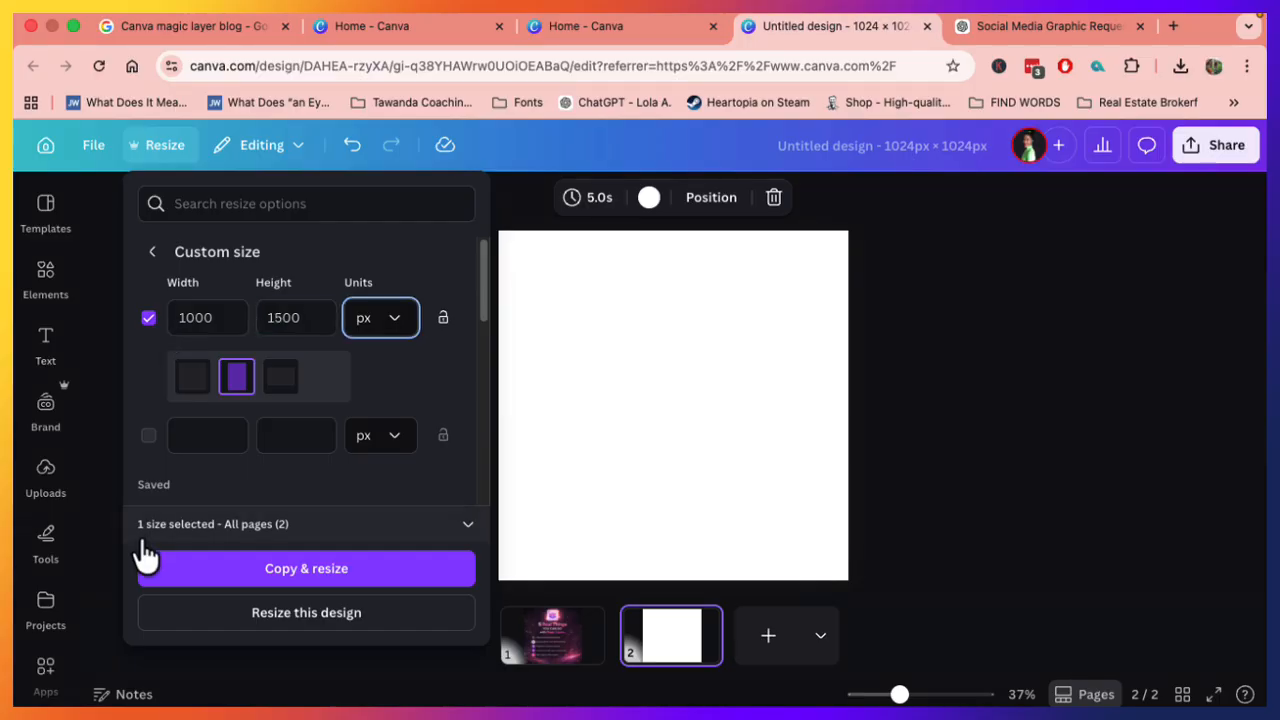
- Limit the 1000 × 1500 px custom resize to page 2 only and resize that page within this design
{"action": "left_click_drag", "start_coordinate": [485, 274], "coordinate": [476, 526]}
{"action": "left_click", "coordinate": [472, 526]}
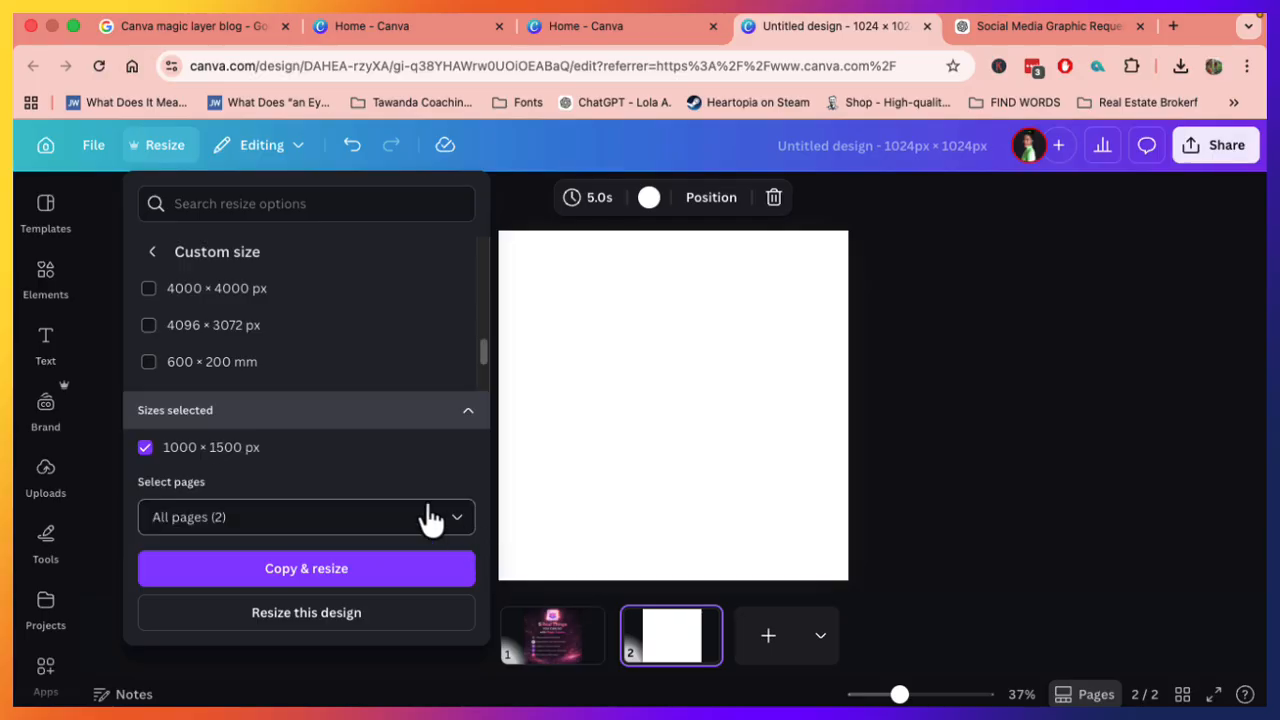
{"action": "left_click", "coordinate": [455, 517]}
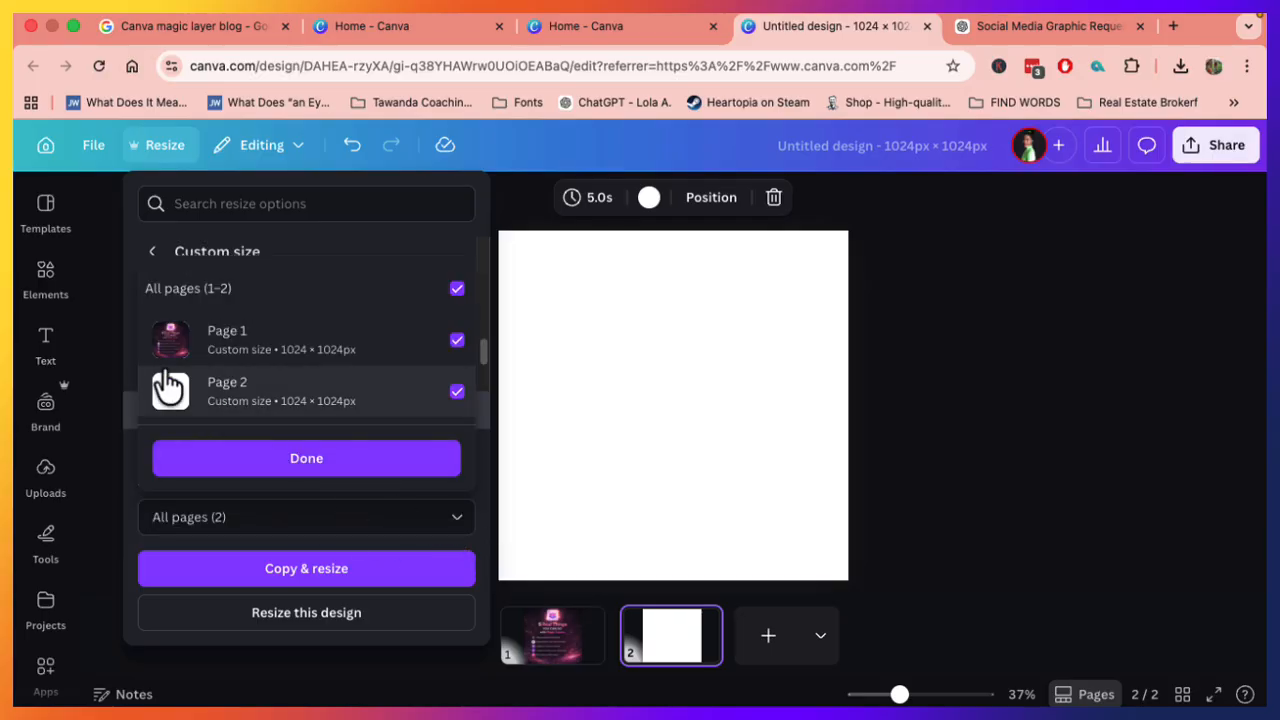
{"action": "left_click", "coordinate": [455, 366]}
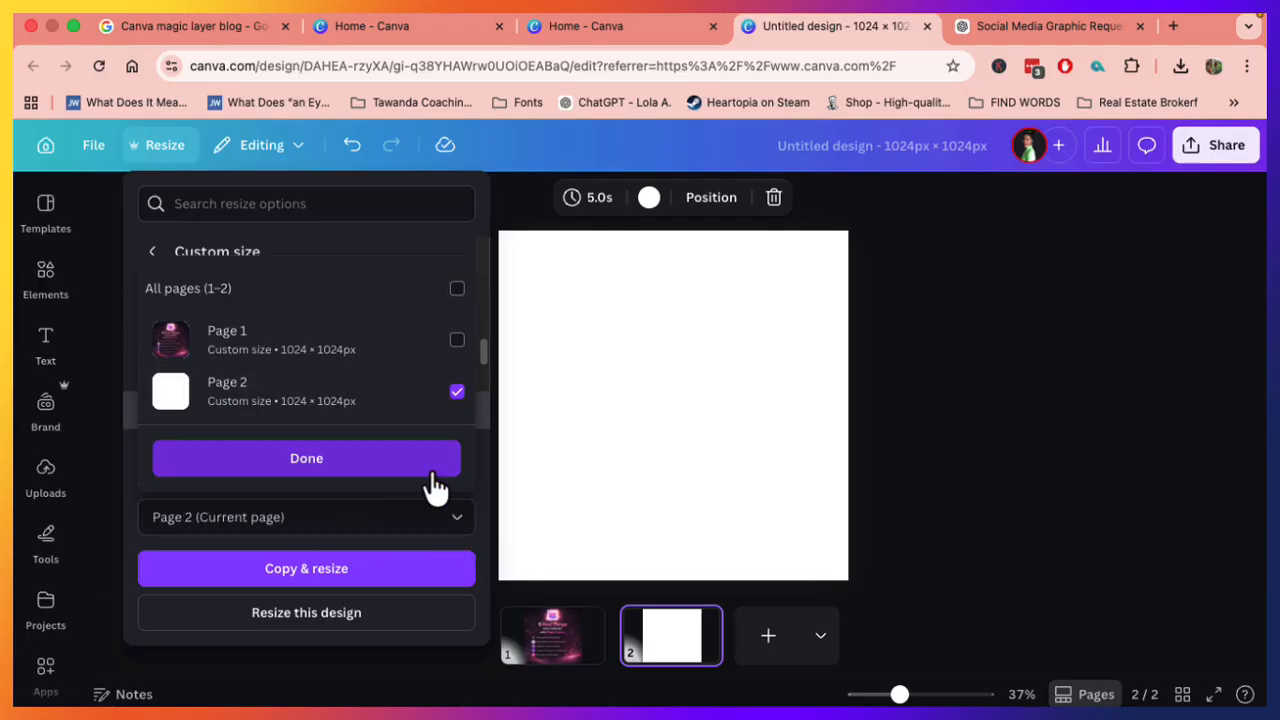
{"action": "left_click", "coordinate": [352, 460]}
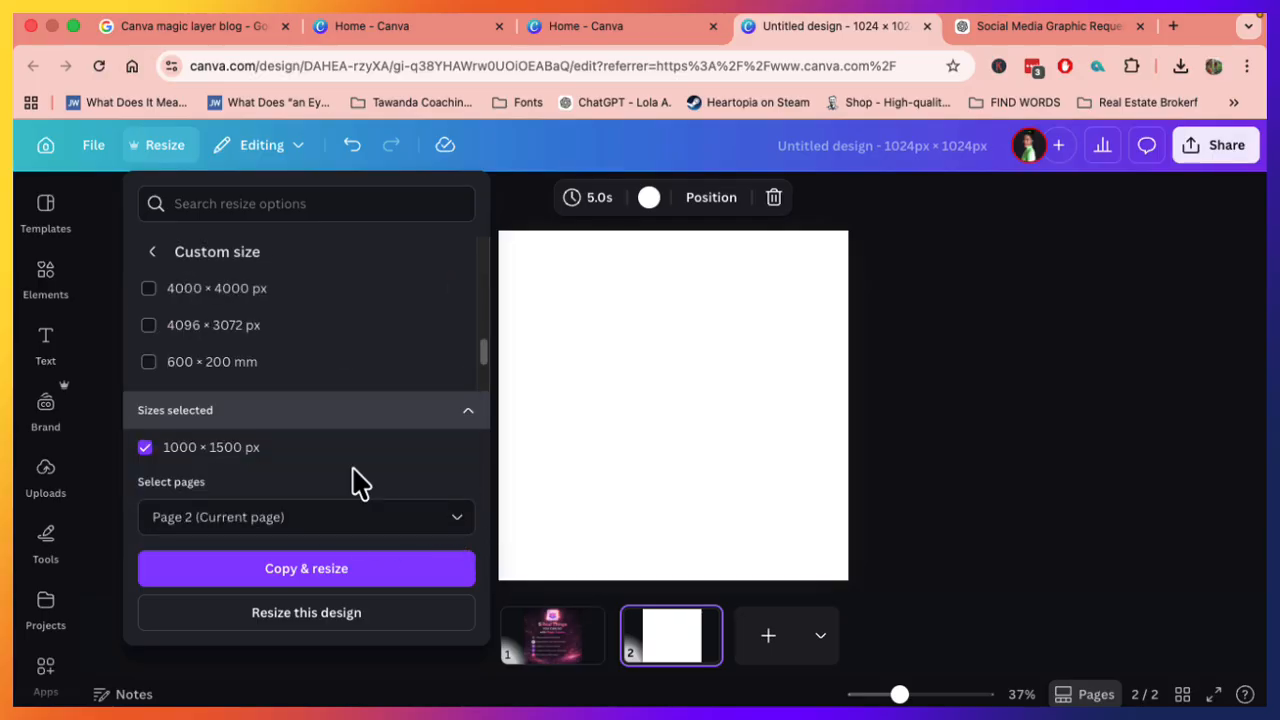
{"action": "left_click", "coordinate": [308, 617]}
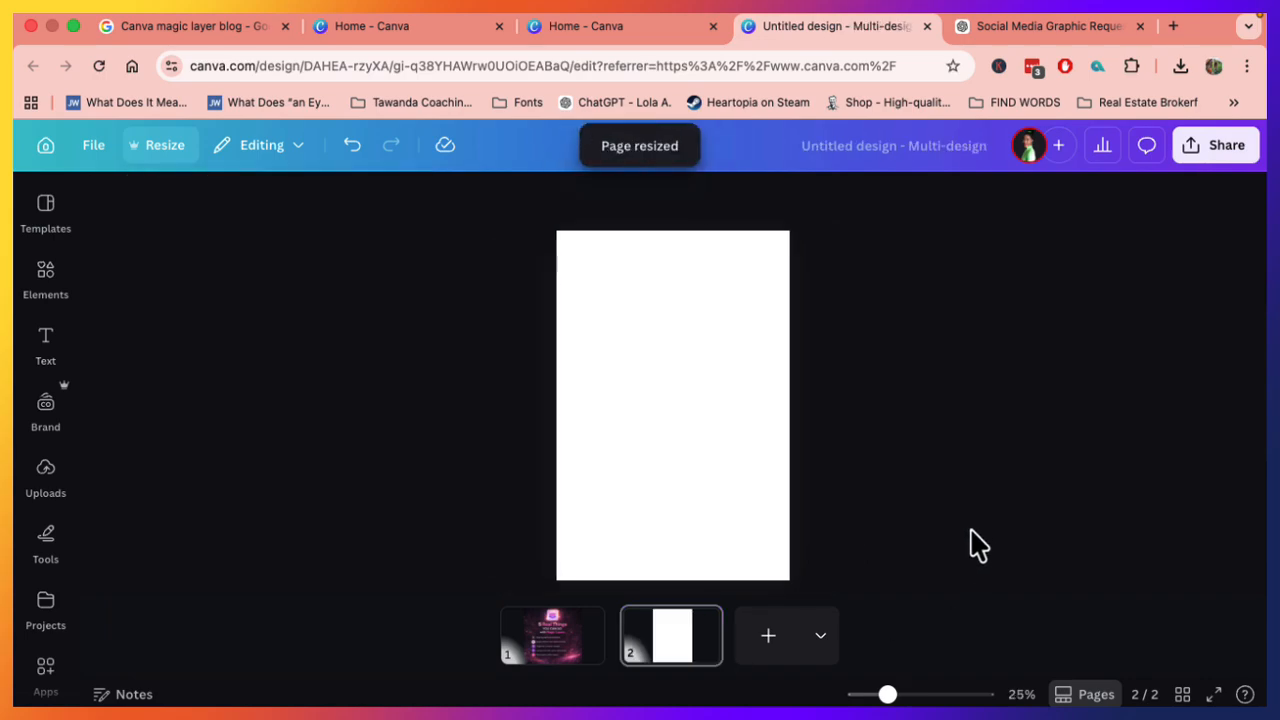
- Copy the "5 Real Things" graphic from page 1 onto page 2 and move it down towards the middle of the page
{"action": "left_click", "coordinate": [558, 635]}
{"action": "left_click", "coordinate": [698, 640]}
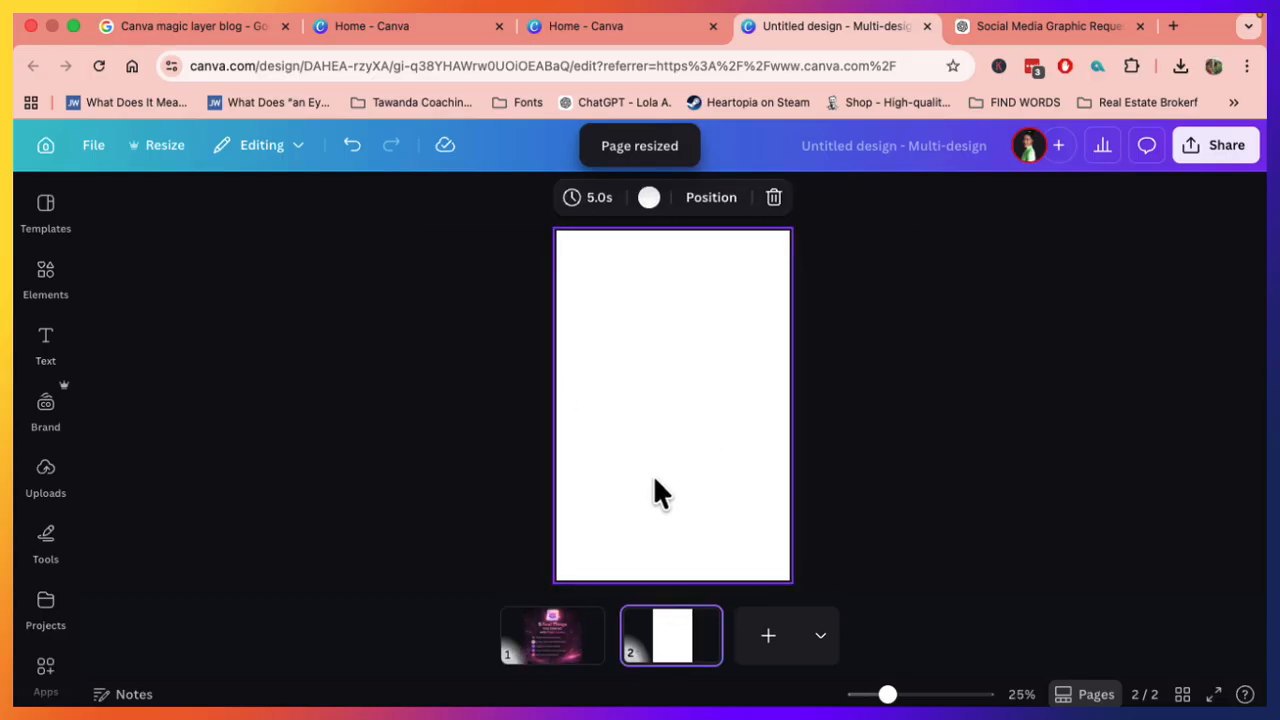
{"action": "left_click", "coordinate": [549, 632]}
{"action": "left_click", "coordinate": [697, 452]}
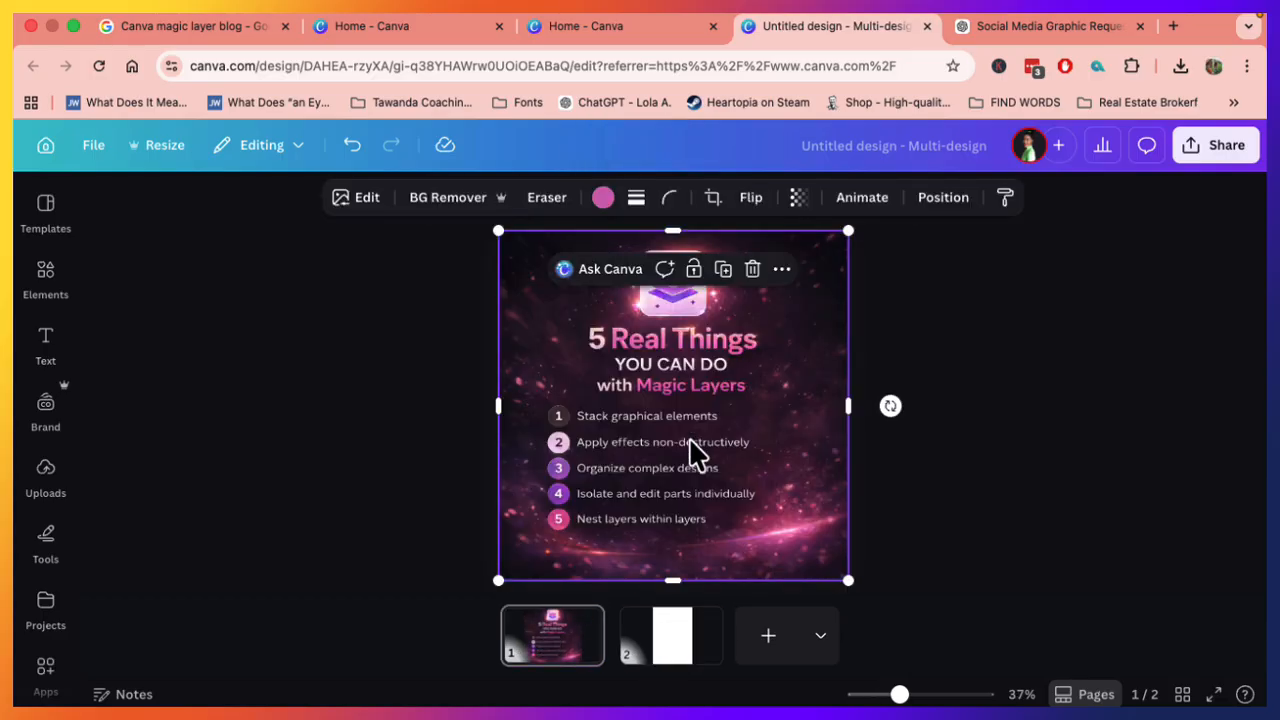
{"action": "key", "text": "ctrl+c"}
{"action": "left_click", "coordinate": [671, 641]}
{"action": "key", "text": "ctrl+v"}
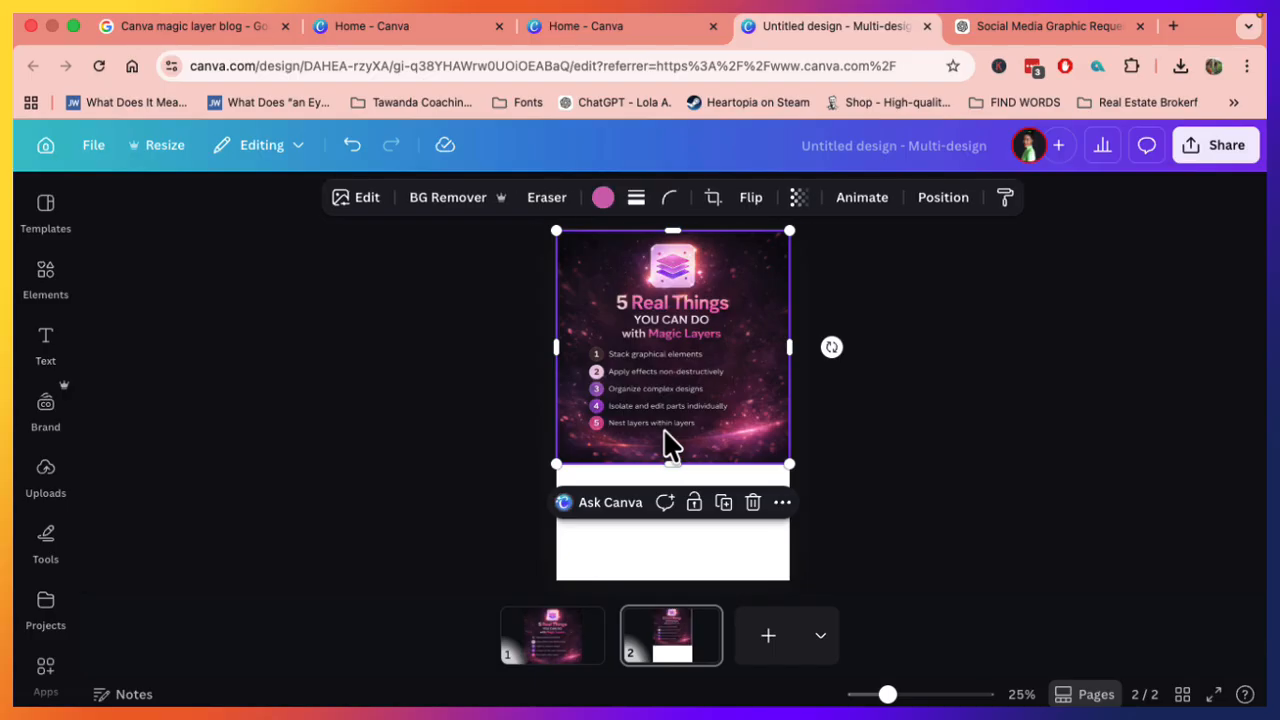
{"action": "left_click_drag", "start_coordinate": [666, 391], "coordinate": [695, 425]}
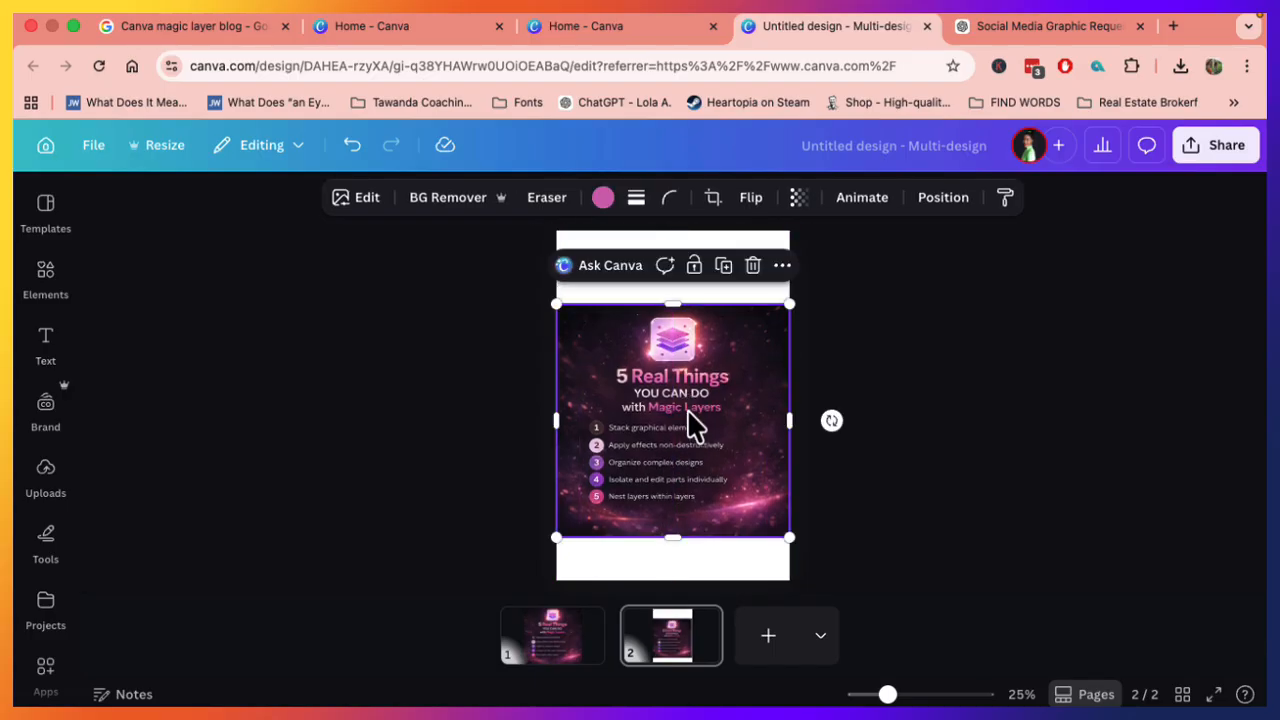
- Split the pasted graphic on page 2 into editable elements with Magic Layers and check its heading text layers
{"action": "left_click", "coordinate": [366, 198]}
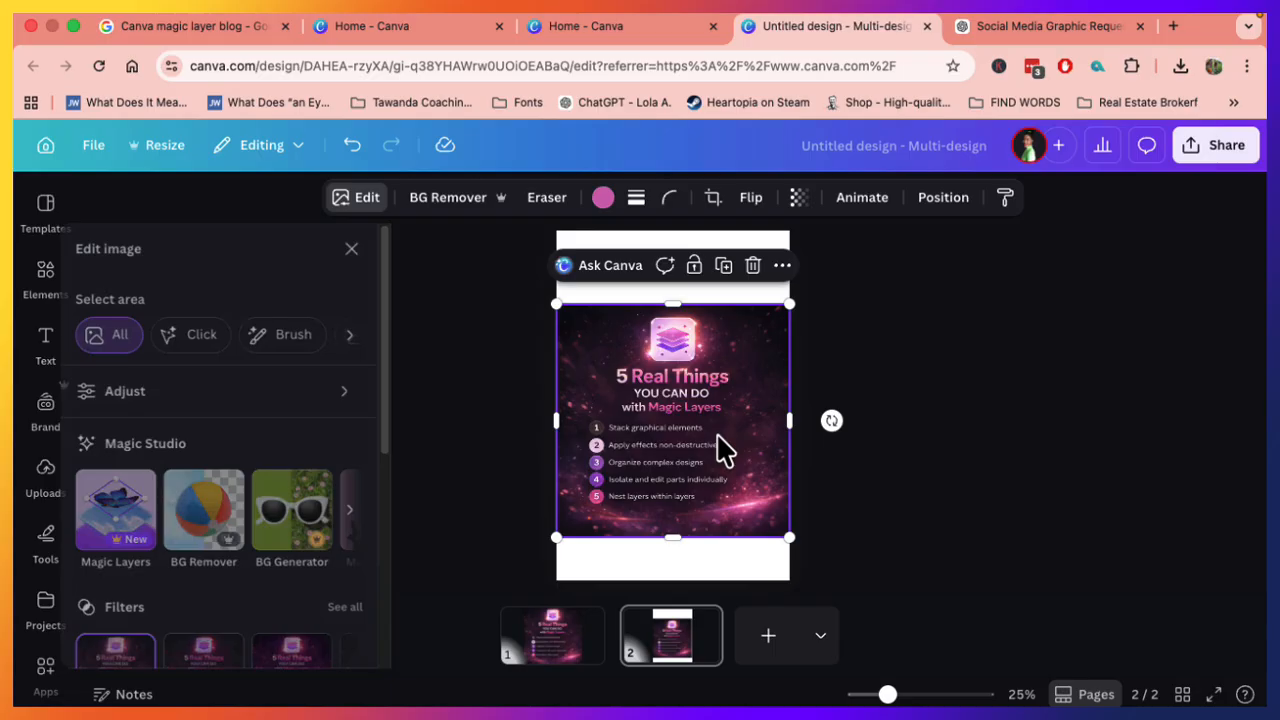
{"action": "left_click", "coordinate": [134, 510]}
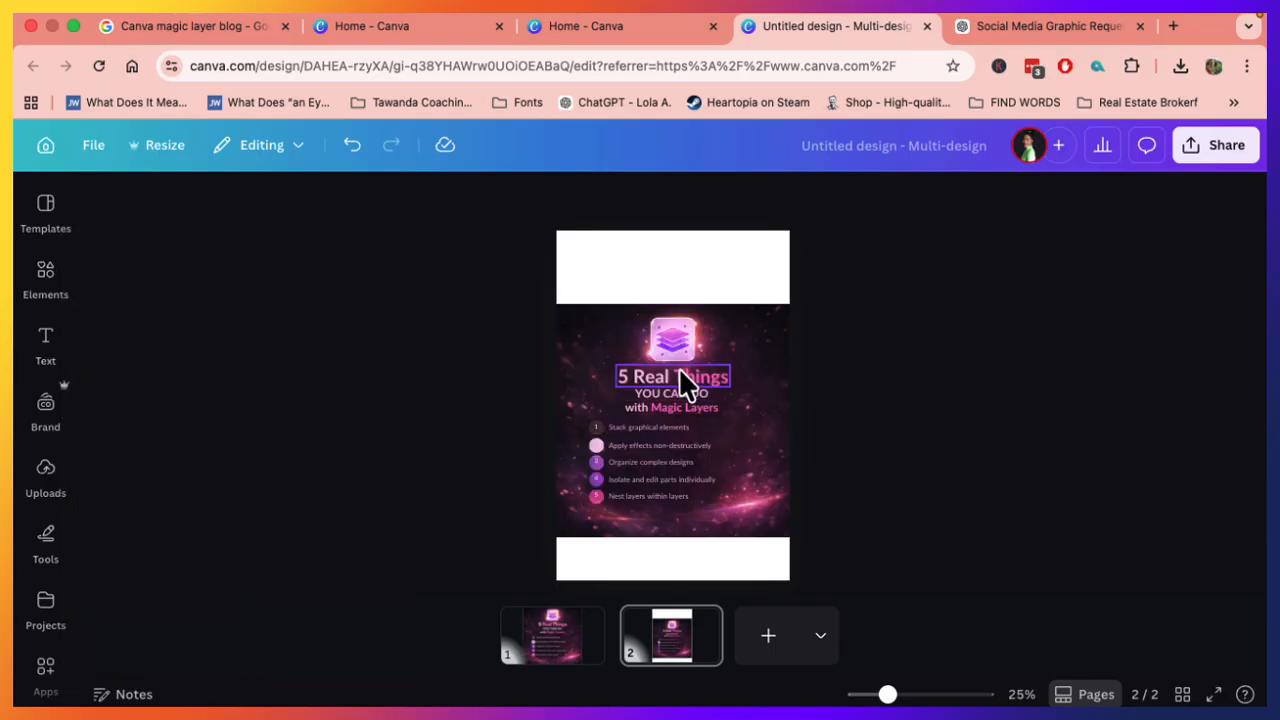
{"action": "left_click", "coordinate": [684, 380]}
{"action": "left_click", "coordinate": [677, 398]}
- Set the separated pink-and-purple space image as the background of page 2
{"action": "left_click_drag", "start_coordinate": [887, 694], "coordinate": [902, 694]}
{"action": "left_click", "coordinate": [838, 514]}
{"action": "right_click", "coordinate": [838, 514]}
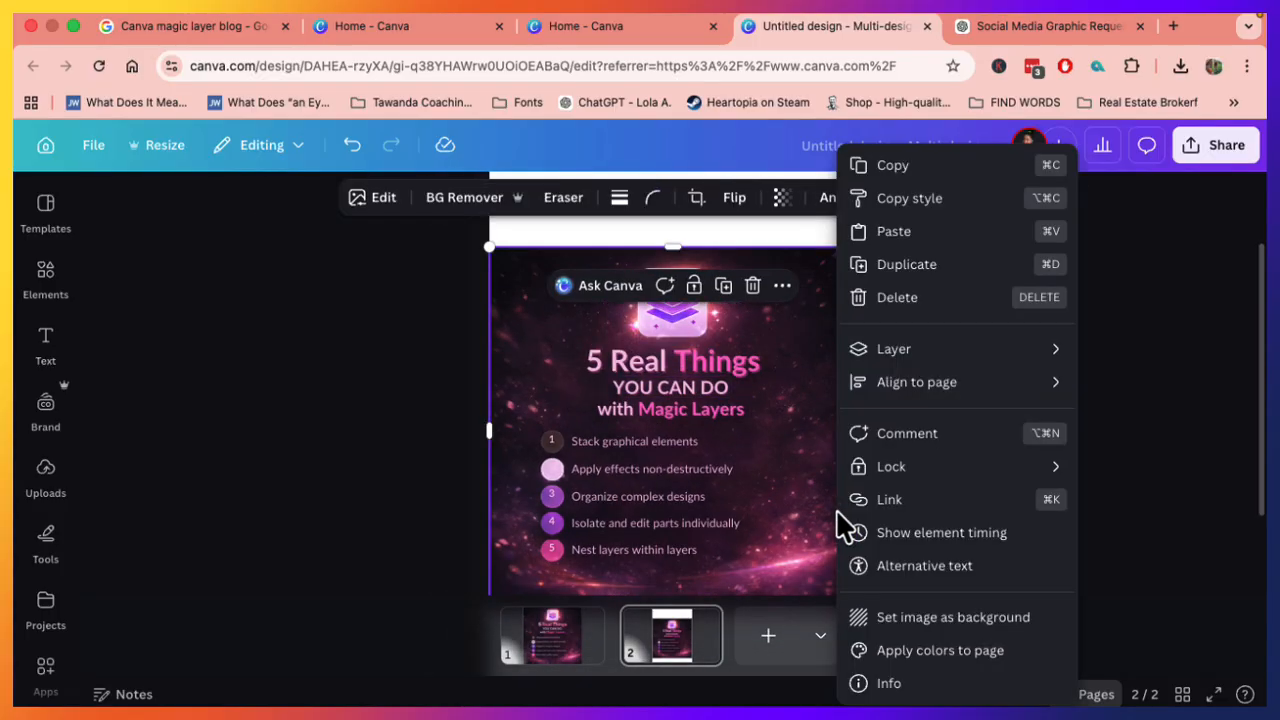
{"action": "left_click", "coordinate": [882, 617]}
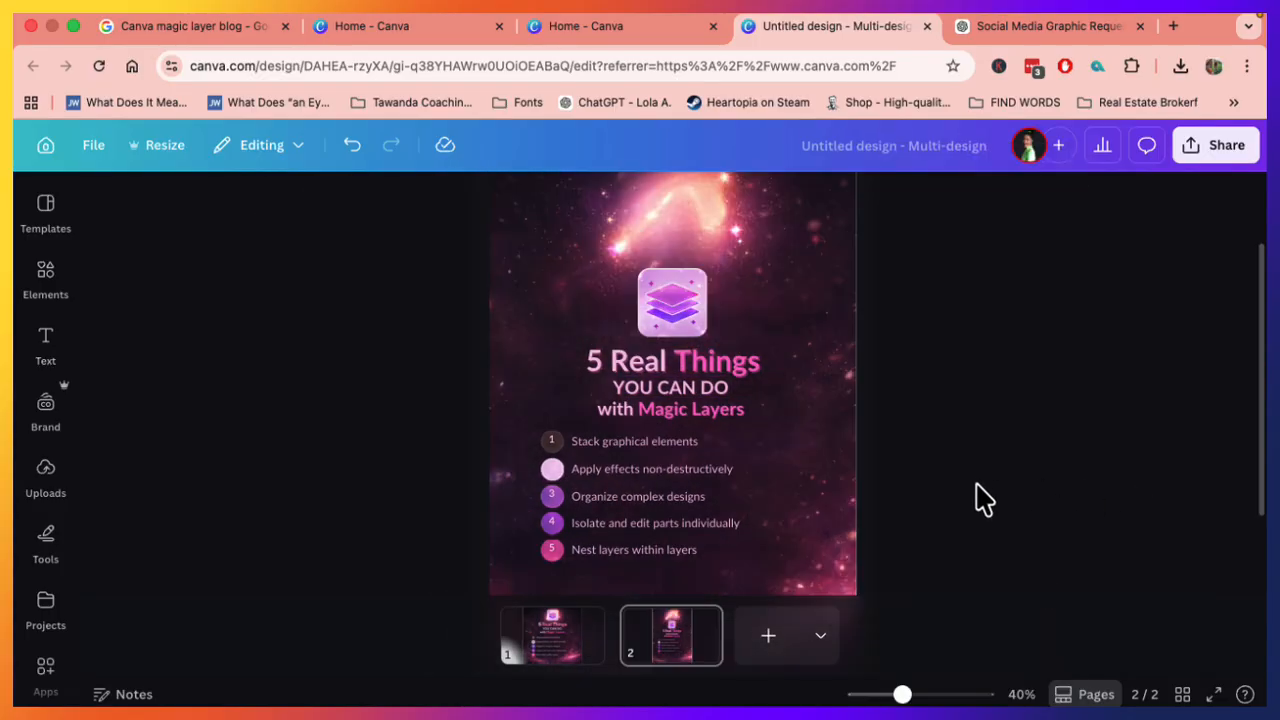
- Review the layer list for page 2 and move the layers icon up, into the glow near the top of the page
{"action": "mouse_move", "coordinate": [902, 694]}
{"action": "left_mouse_down"}
{"action": "mouse_move", "coordinate": [881, 694]}
{"action": "mouse_move", "coordinate": [893, 694]}
{"action": "left_mouse_up"}
{"action": "left_click", "coordinate": [677, 339]}
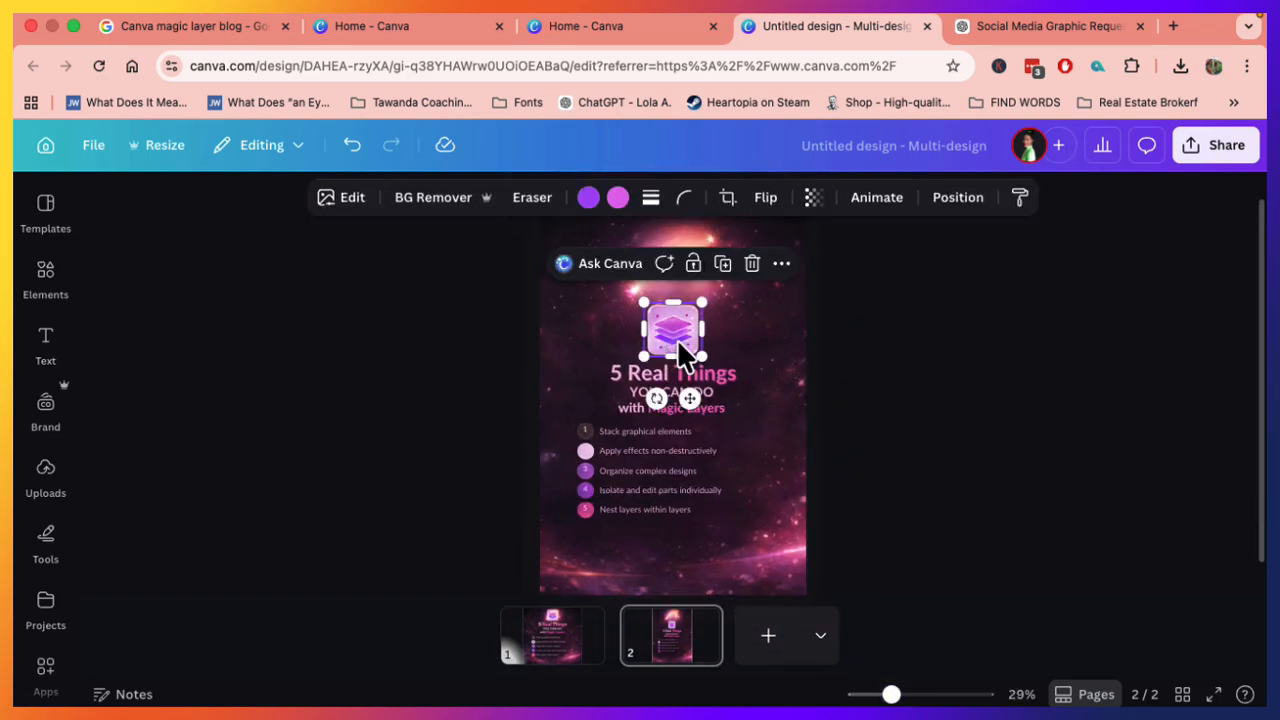
{"action": "left_click", "coordinate": [955, 200]}
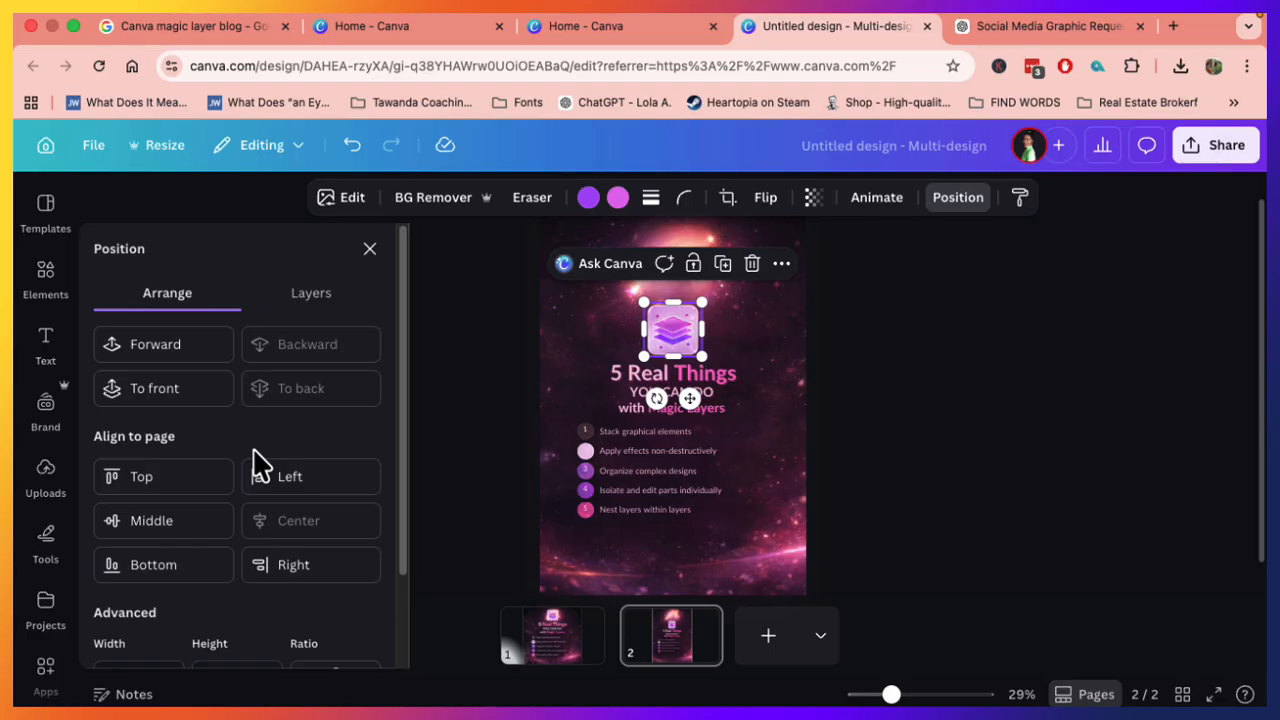
{"action": "left_click", "coordinate": [293, 304]}
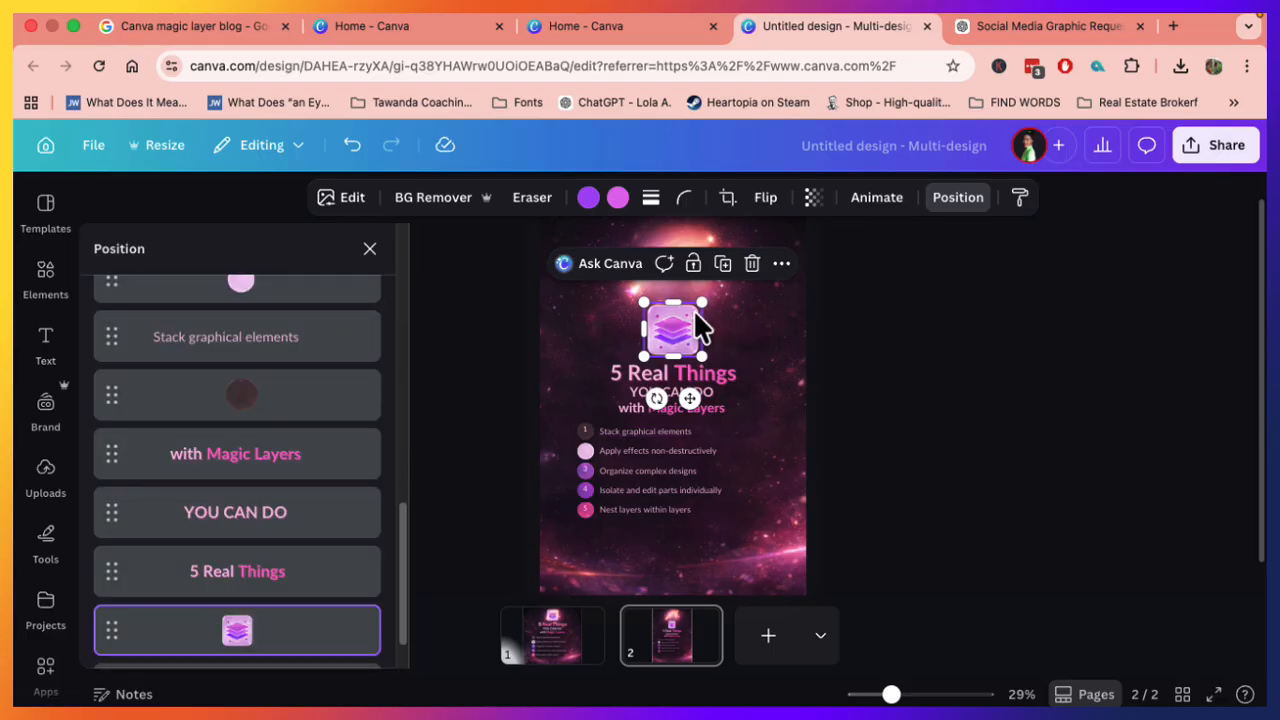
{"action": "scroll", "coordinate": [645, 408], "scroll_direction": "up", "scroll_amount": 1}
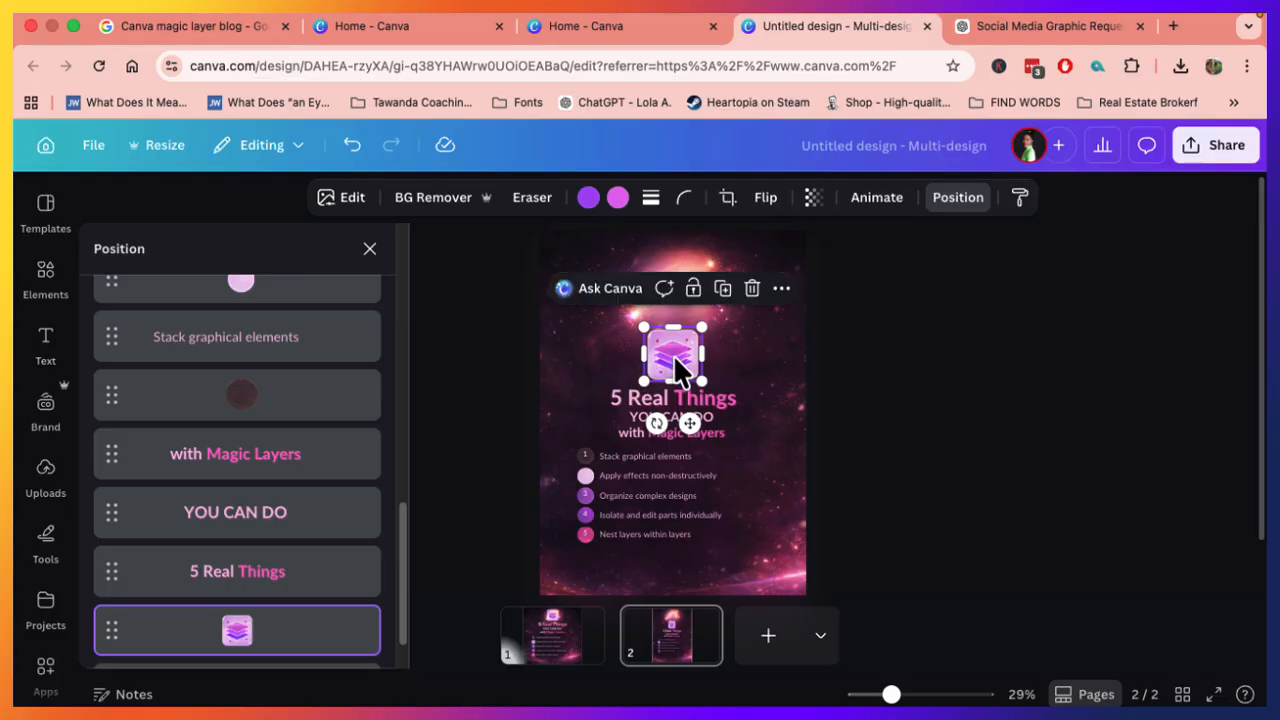
{"action": "left_click_drag", "start_coordinate": [667, 350], "coordinate": [676, 292]}
- Enlarge "5 Real Things" to size 87.4 in uppercase below the icon, and enlarge "YOU CAN DO" to size 101 centred beneath it
{"action": "left_click_drag", "start_coordinate": [652, 410], "coordinate": [500, 282]}
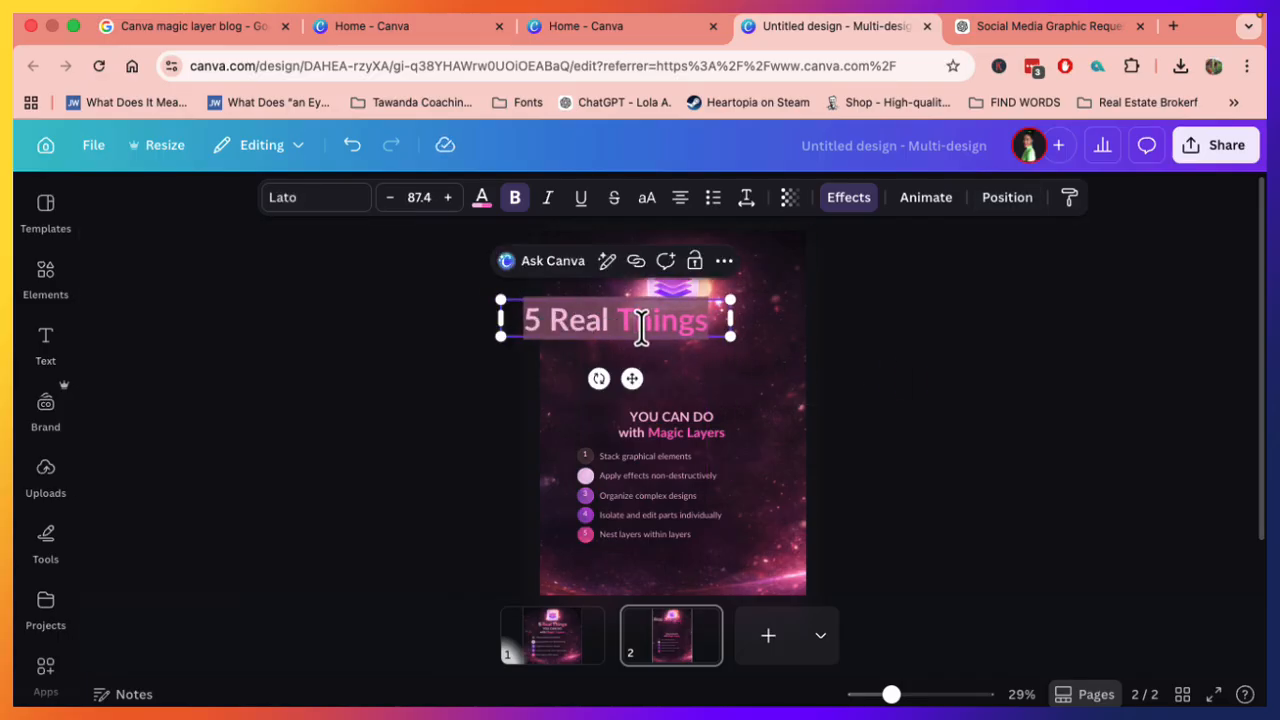
{"action": "left_click_drag", "start_coordinate": [603, 331], "coordinate": [663, 338]}
{"action": "left_click", "coordinate": [636, 198]}
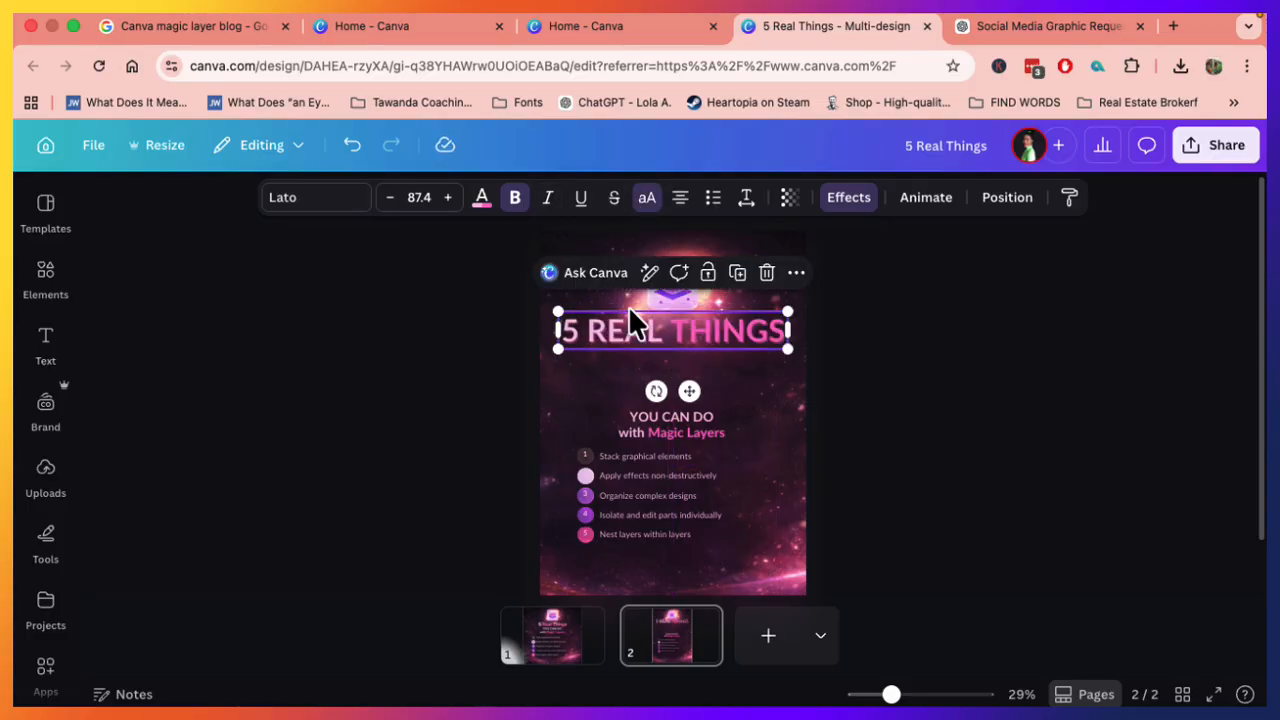
{"action": "left_click_drag", "start_coordinate": [684, 424], "coordinate": [403, 337]}
{"action": "left_click_drag", "start_coordinate": [600, 371], "coordinate": [737, 368]}
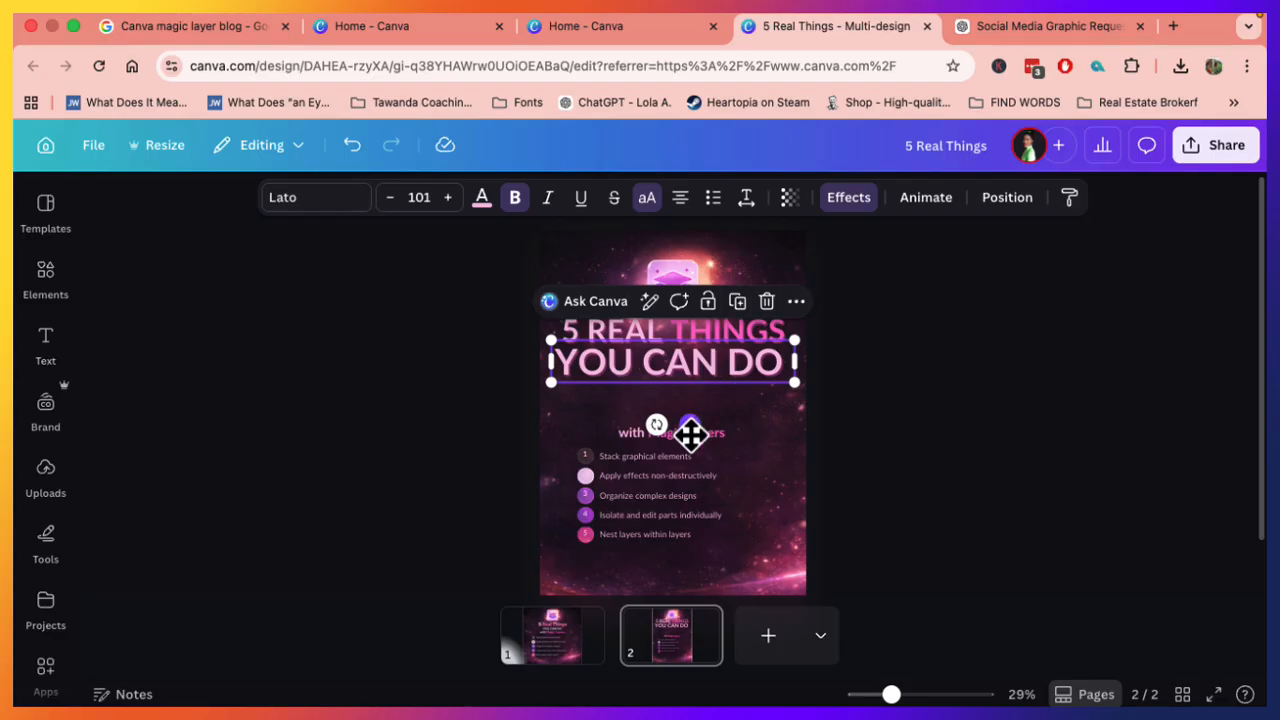
- Place "with Magic Layers" beneath "YOU CAN DO", change its font to Mango Dream Regular and enlarge it to nearly the title's width
{"action": "left_click", "coordinate": [717, 440]}
{"action": "left_click_drag", "start_coordinate": [716, 440], "coordinate": [714, 392]}
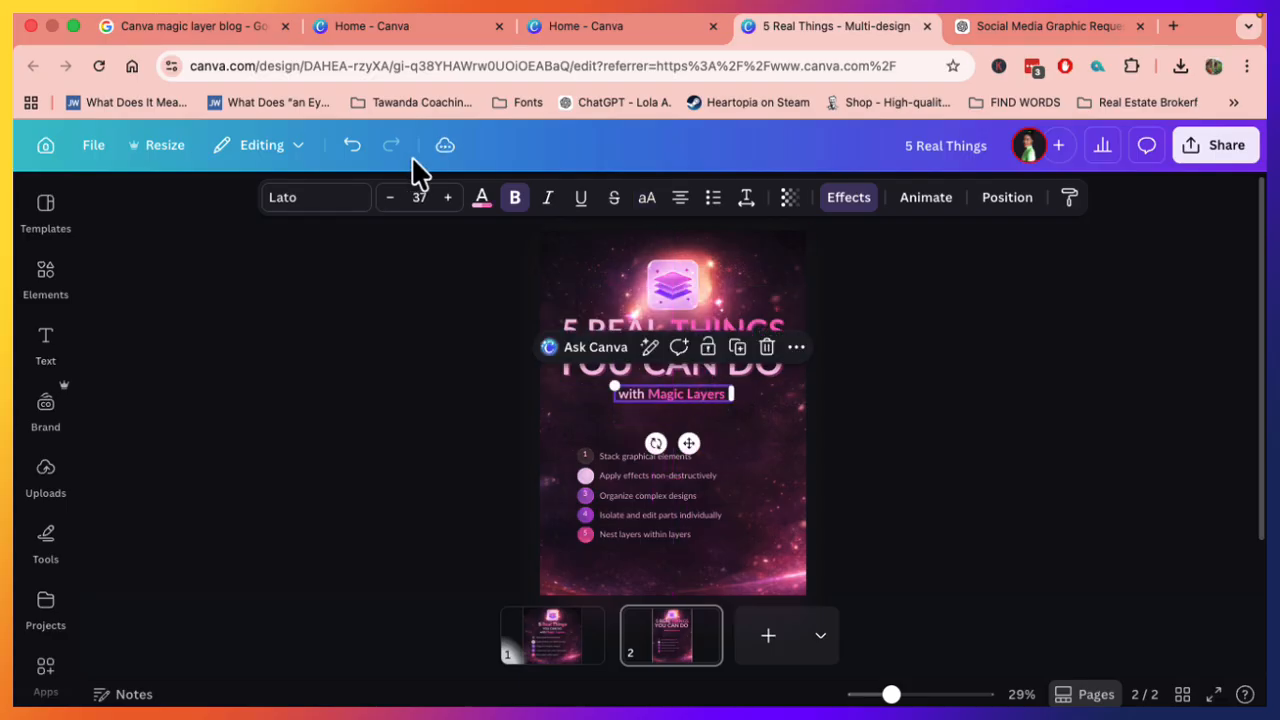
{"action": "left_click", "coordinate": [302, 197]}
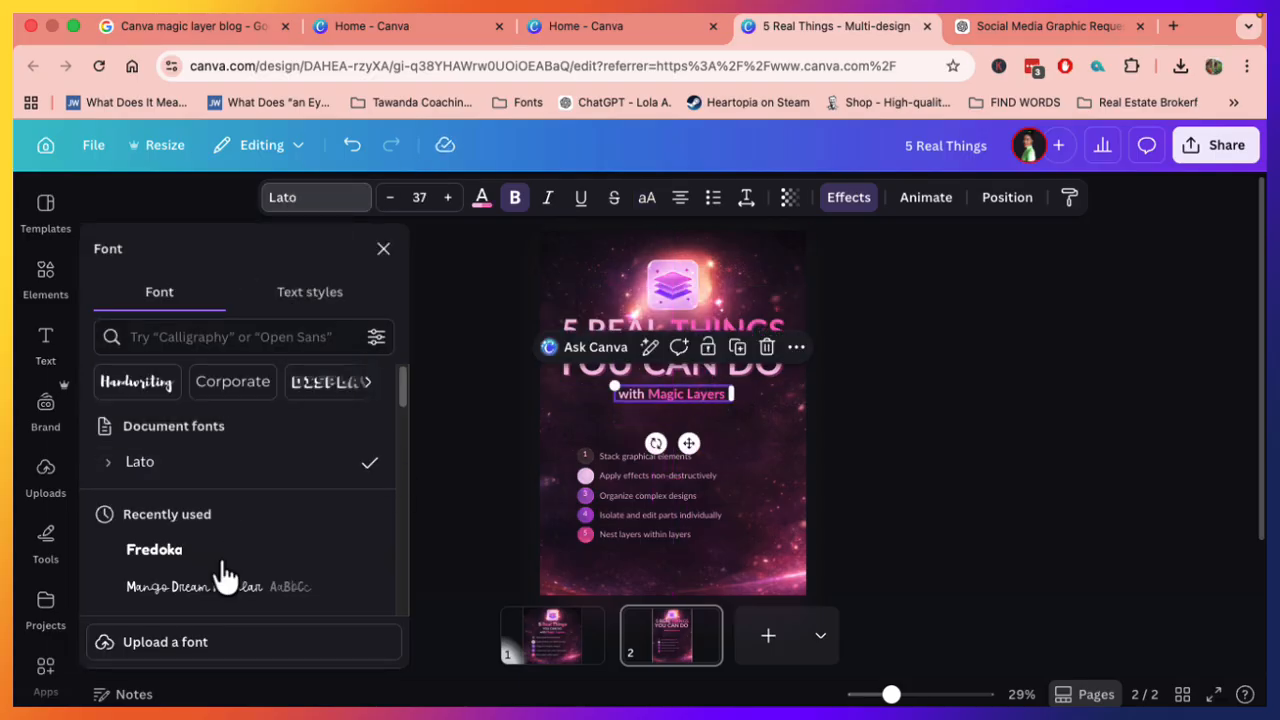
{"action": "left_click", "coordinate": [283, 577]}
{"action": "left_click_drag", "start_coordinate": [615, 386], "coordinate": [514, 358]}
{"action": "left_click_drag", "start_coordinate": [660, 383], "coordinate": [703, 406]}
- Move the three title lines slightly down and enlarge the layers icon centred above them
{"action": "left_click_drag", "start_coordinate": [834, 438], "coordinate": [726, 343]}
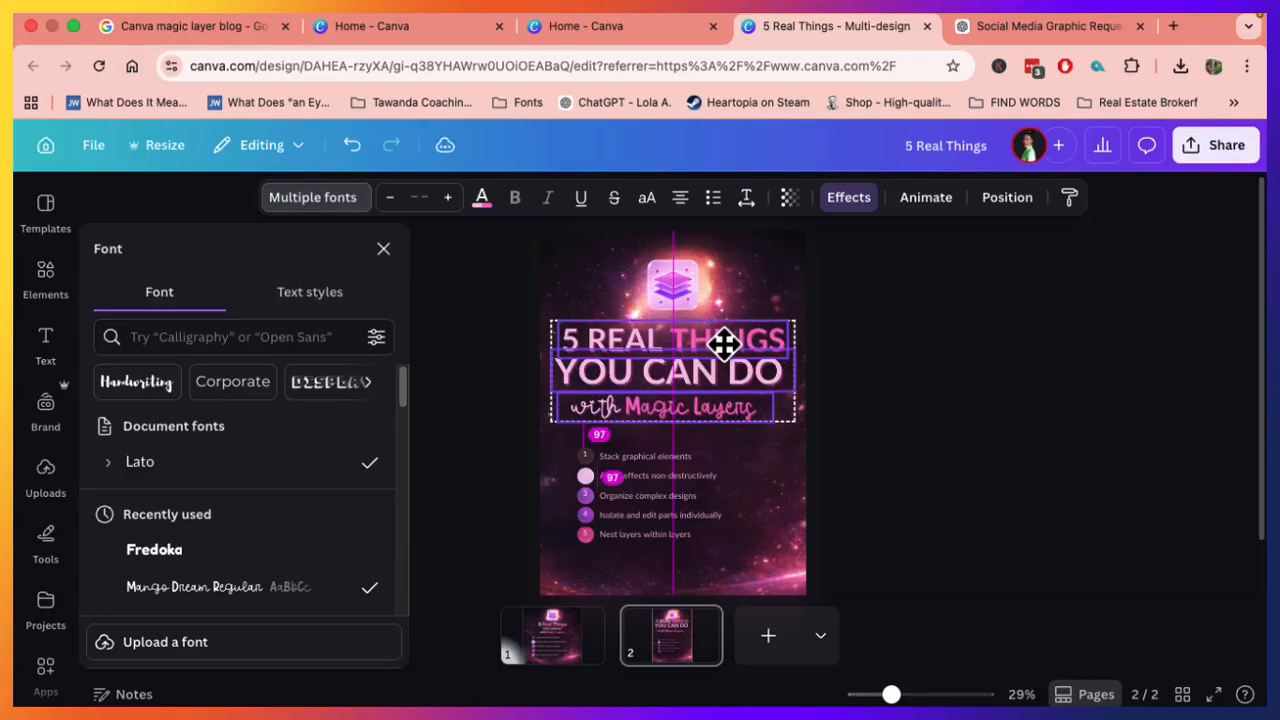
{"action": "left_click", "coordinate": [666, 285]}
{"action": "left_click", "coordinate": [676, 300]}
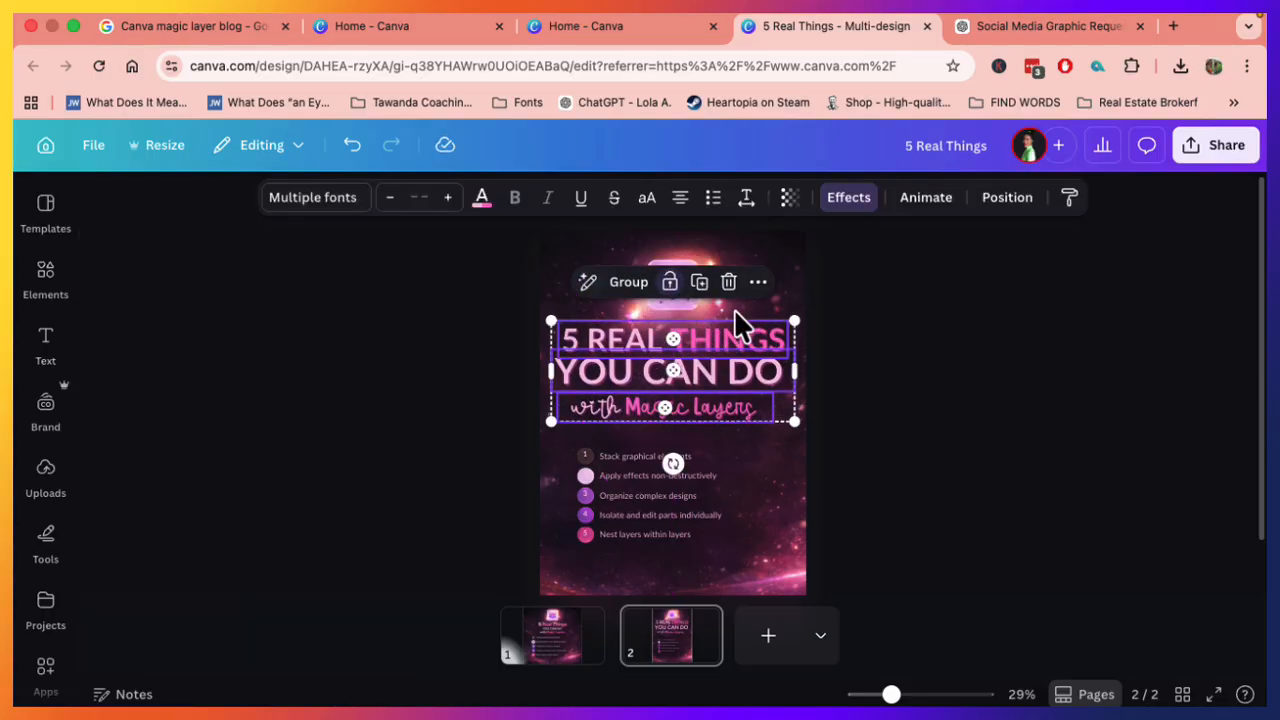
{"action": "left_click", "coordinate": [923, 306]}
{"action": "left_click", "coordinate": [677, 292]}
{"action": "left_click_drag", "start_coordinate": [645, 310], "coordinate": [668, 292]}
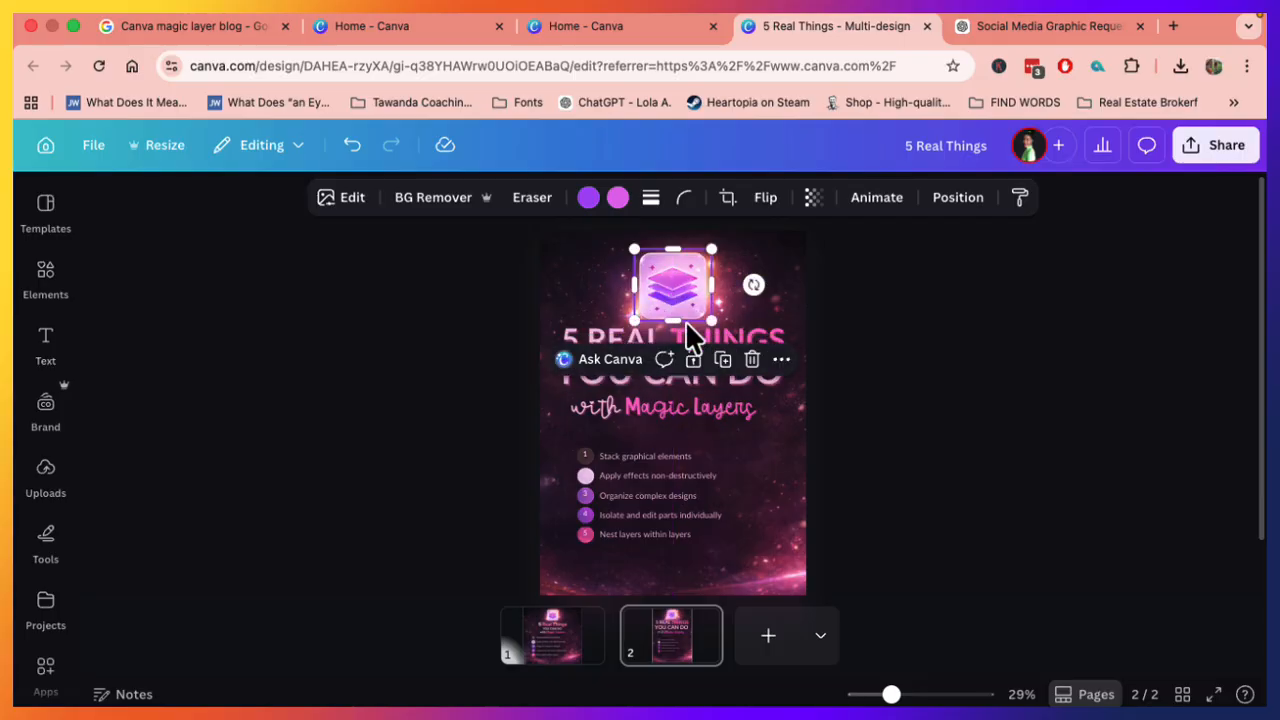
{"action": "left_click_drag", "start_coordinate": [842, 438], "coordinate": [731, 343]}
{"action": "left_click_drag", "start_coordinate": [681, 259], "coordinate": [680, 275]}
- Enlarge the five-item numbered list as a whole so that it fills more of the page width
{"action": "scroll", "coordinate": [834, 437], "scroll_direction": "down", "scroll_amount": 2}
{"action": "left_click_drag", "start_coordinate": [855, 557], "coordinate": [495, 398]}
{"action": "left_click_drag", "start_coordinate": [634, 434], "coordinate": [632, 450]}
{"action": "left_click_drag", "start_coordinate": [732, 515], "coordinate": [788, 548]}
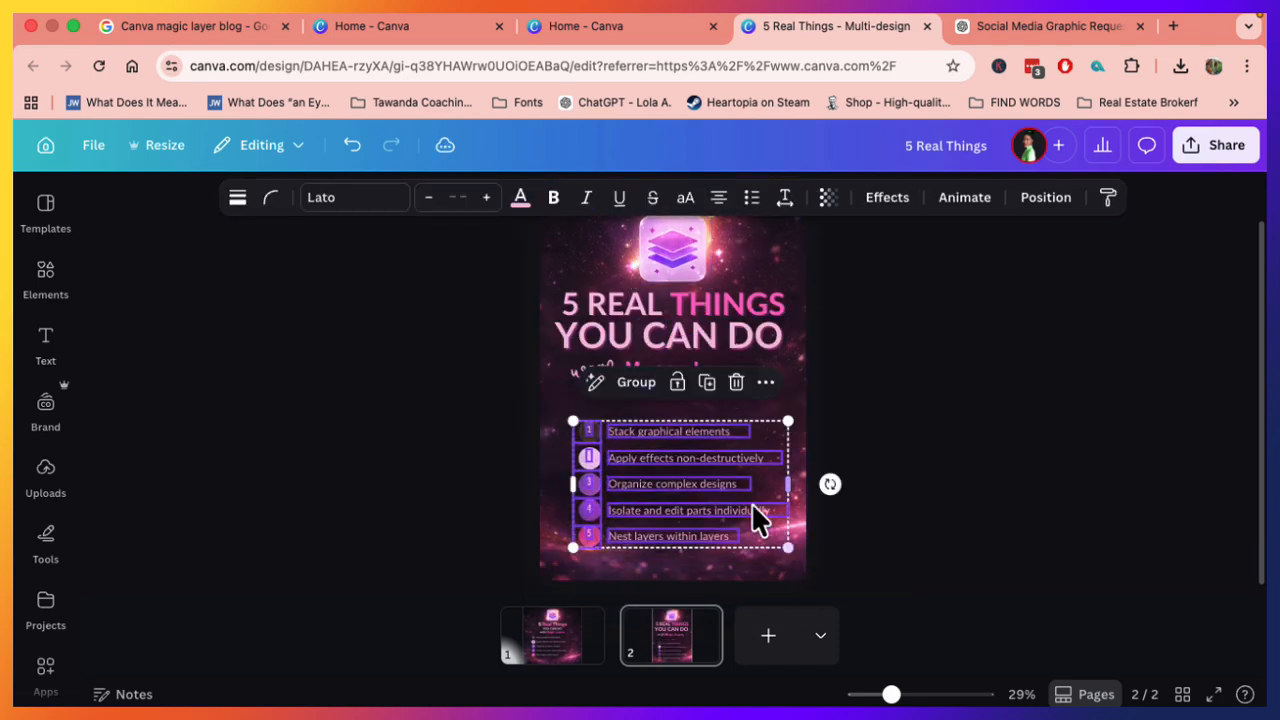
{"action": "left_click", "coordinate": [924, 430]}
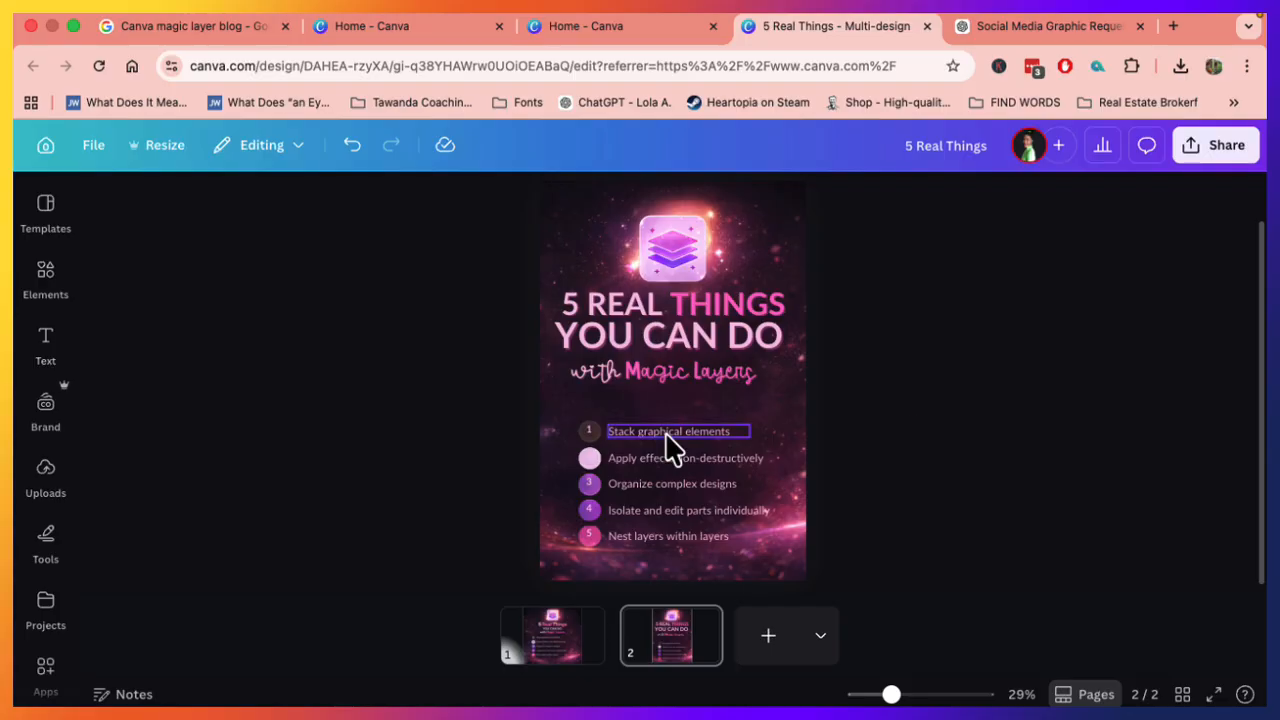
- Change the text color of the number 2 in its pale circle to the dark brown from the main color palette
{"action": "left_click", "coordinate": [593, 460]}
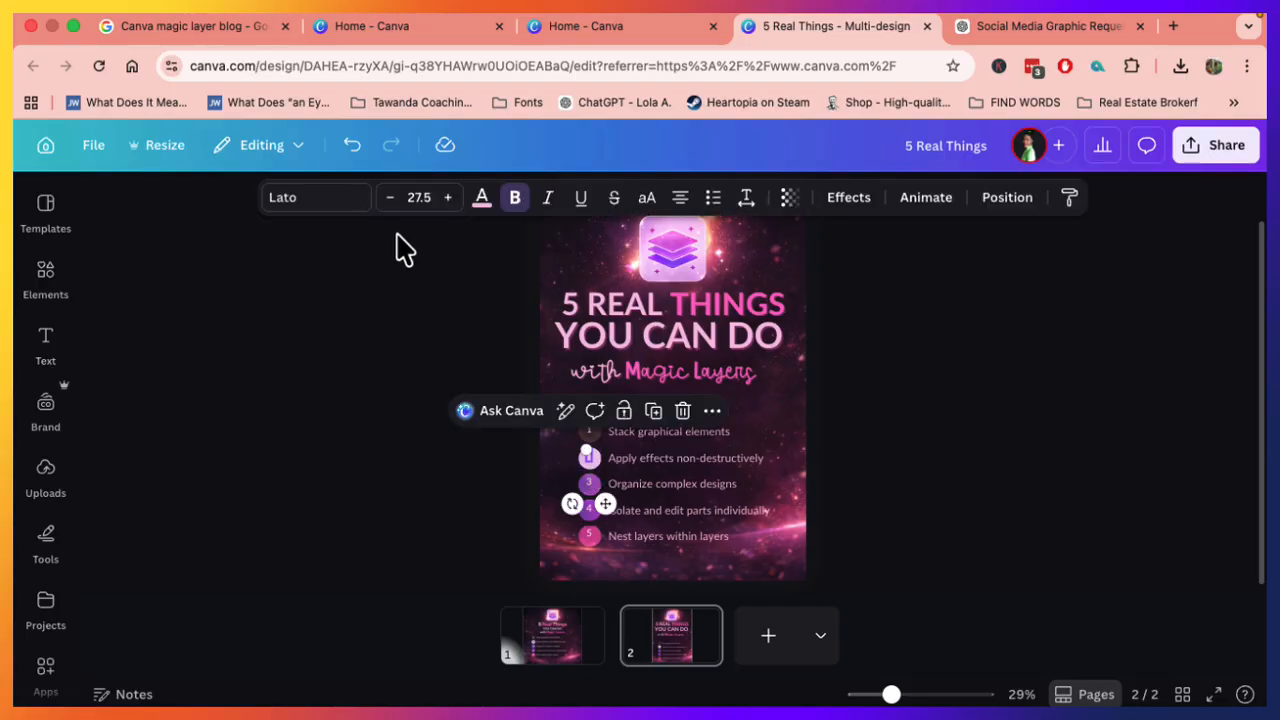
{"action": "left_click", "coordinate": [480, 200]}
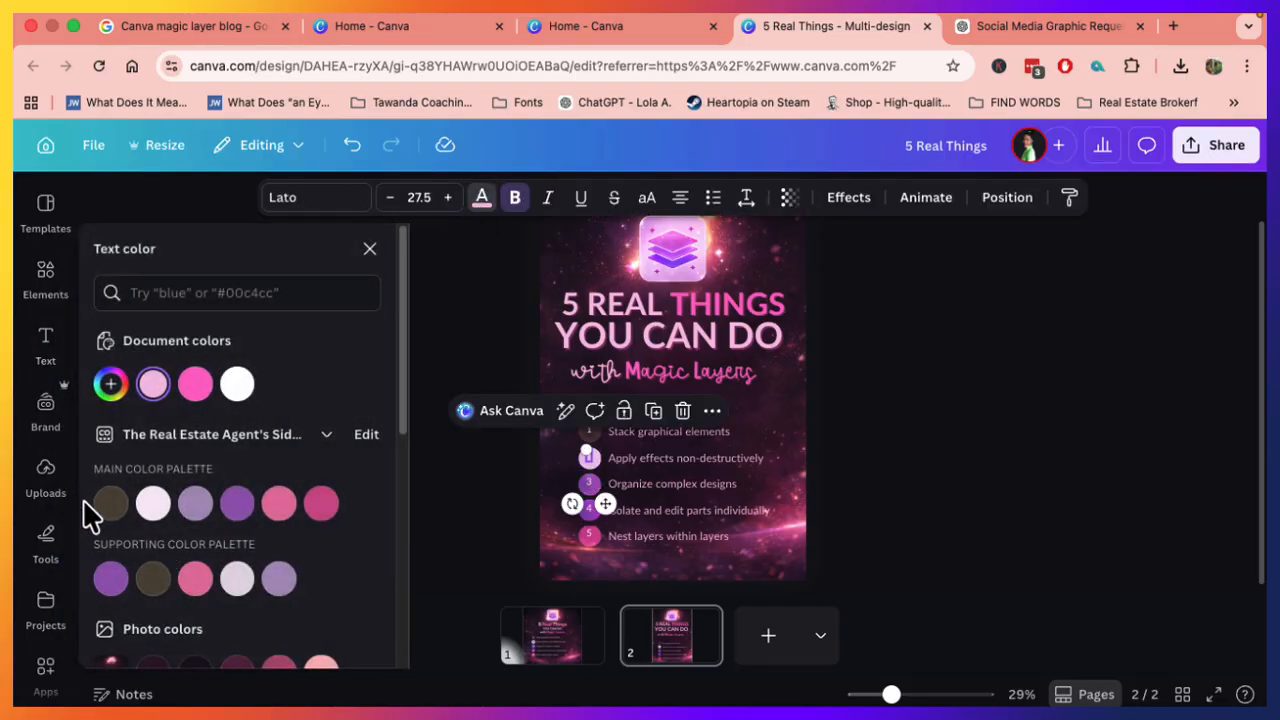
{"action": "left_click", "coordinate": [113, 505]}
{"action": "key", "text": "Escape"}
{"action": "left_click", "coordinate": [977, 443]}
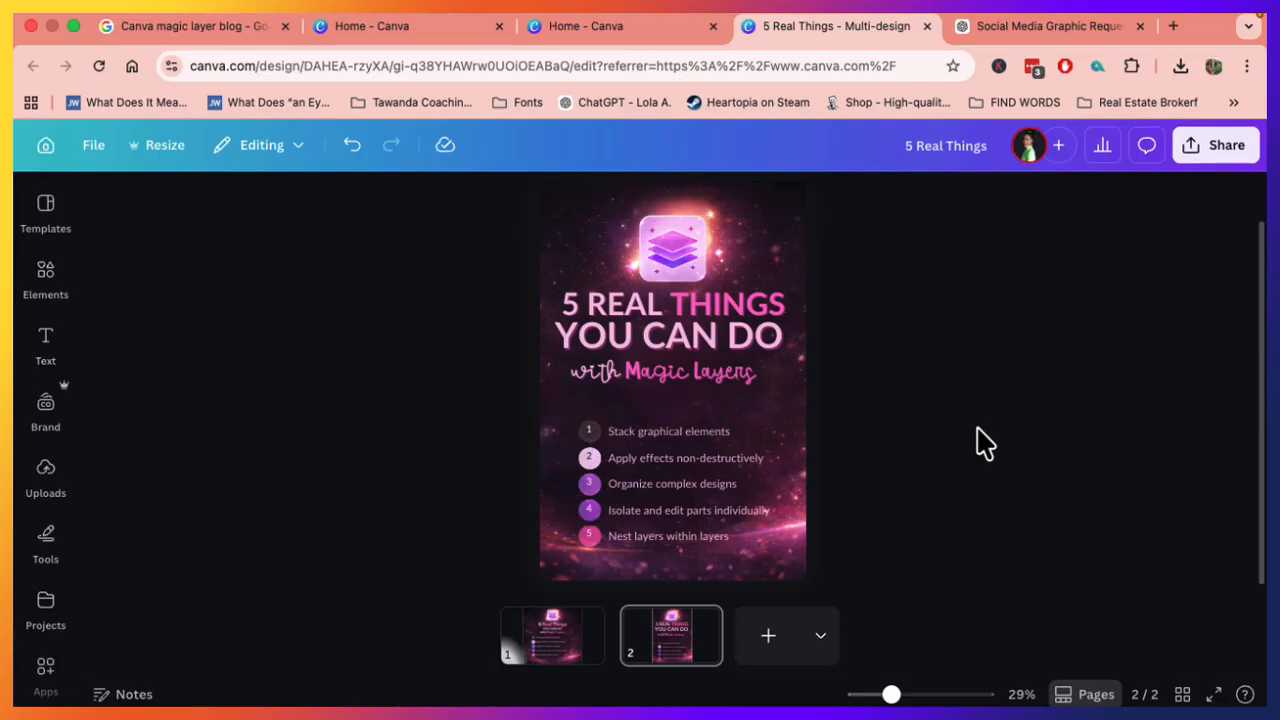
- Move the whole numbered list slightly down to leave more space below the title
{"action": "left_click_drag", "start_coordinate": [857, 694], "coordinate": [883, 694]}
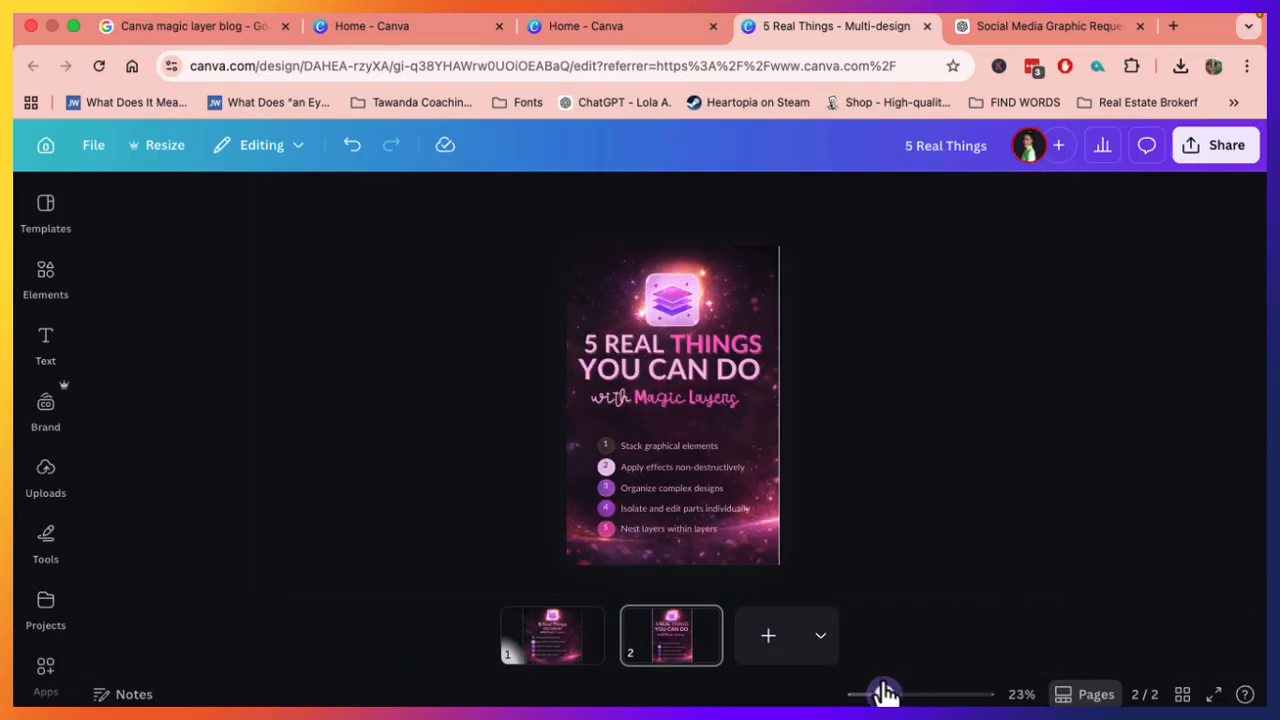
{"action": "left_click", "coordinate": [708, 378]}
{"action": "left_click_drag", "start_coordinate": [818, 564], "coordinate": [590, 443]}
{"action": "left_click_drag", "start_coordinate": [663, 457], "coordinate": [657, 458]}
{"action": "left_click", "coordinate": [838, 435]}
{"action": "left_click_drag", "start_coordinate": [835, 450], "coordinate": [540, 338]}
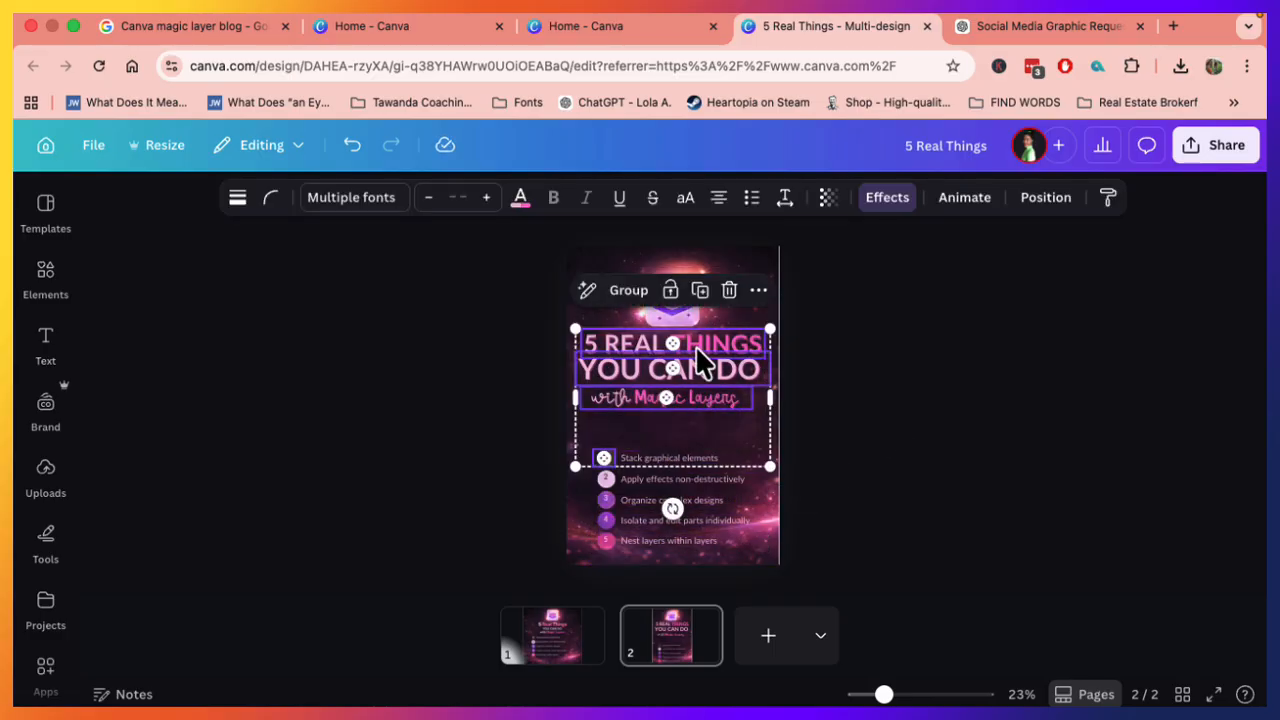
{"action": "left_click_drag", "start_coordinate": [703, 344], "coordinate": [703, 355]}
{"action": "key", "text": "super+z"}
- Move the three title lines slightly down together and enlarge "5 REAL THINGS" to size 90
{"action": "left_click_drag", "start_coordinate": [928, 428], "coordinate": [588, 331]}
{"action": "left_click_drag", "start_coordinate": [720, 350], "coordinate": [719, 358]}
{"action": "left_click", "coordinate": [898, 383]}
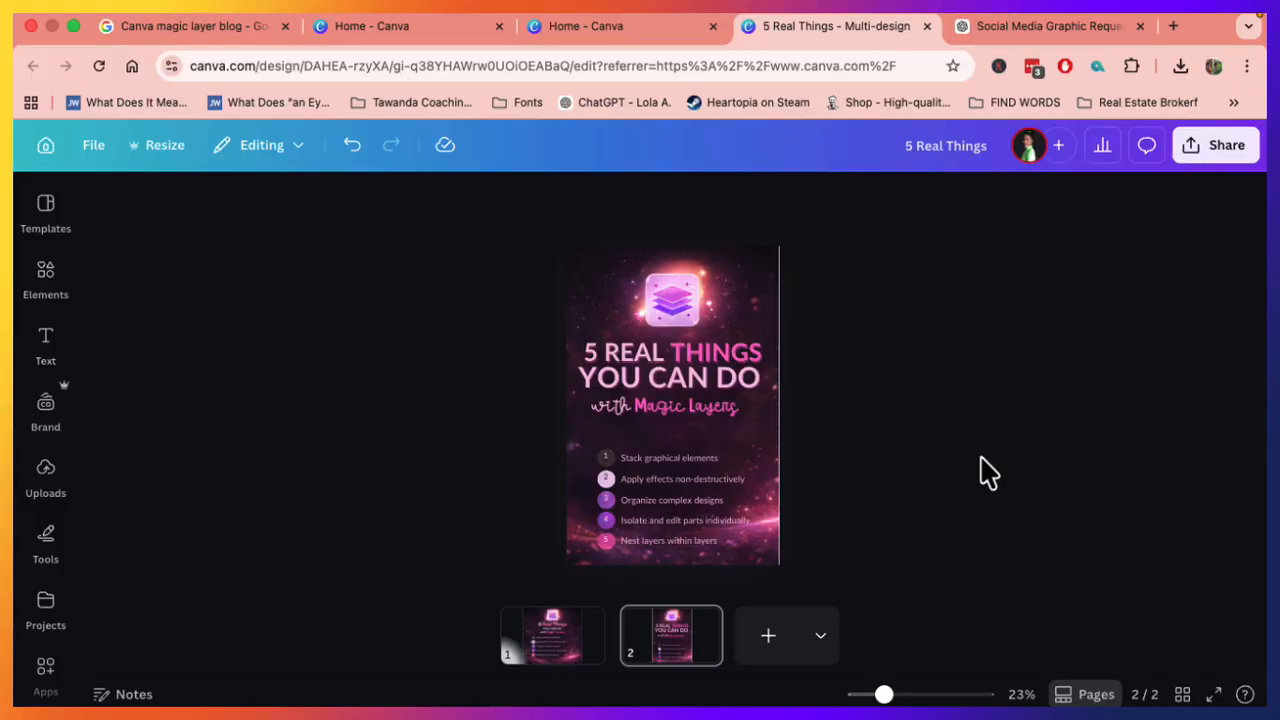
{"action": "left_click", "coordinate": [720, 349]}
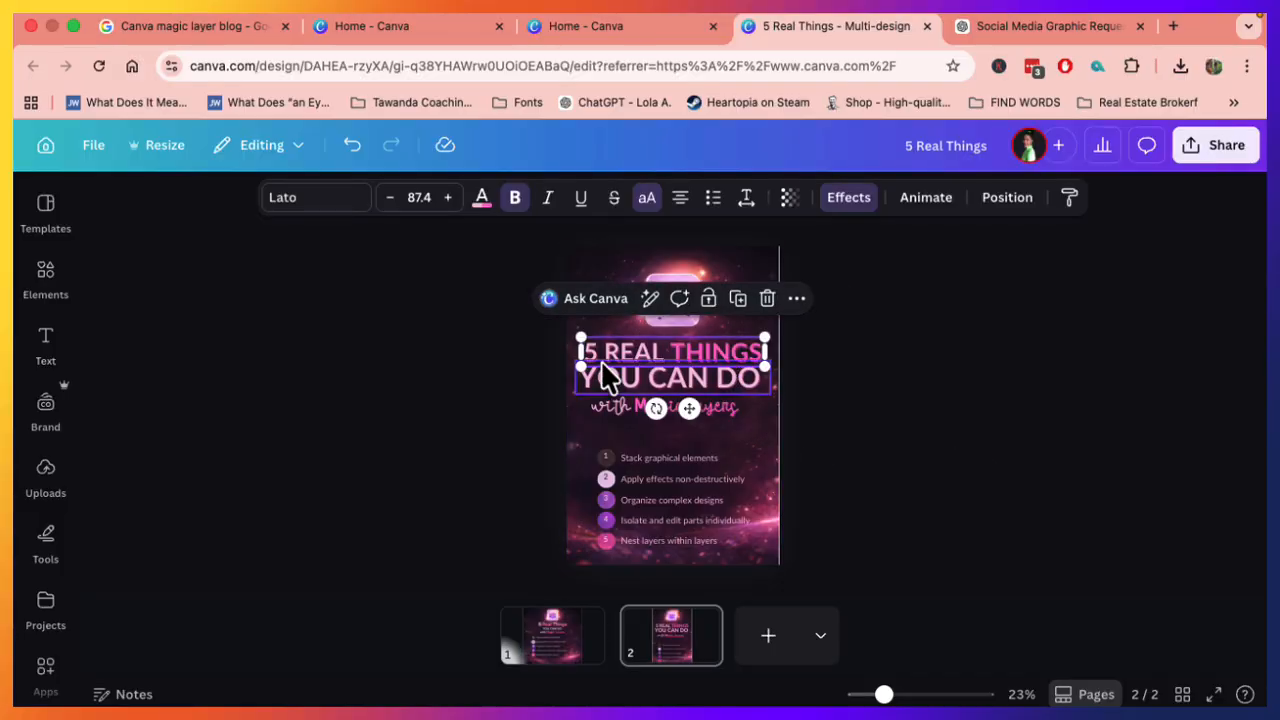
{"action": "mouse_move", "coordinate": [582, 339]}
{"action": "left_mouse_down"}
{"action": "mouse_move", "coordinate": [561, 331]}
{"action": "mouse_move", "coordinate": [578, 336]}
{"action": "left_mouse_up"}
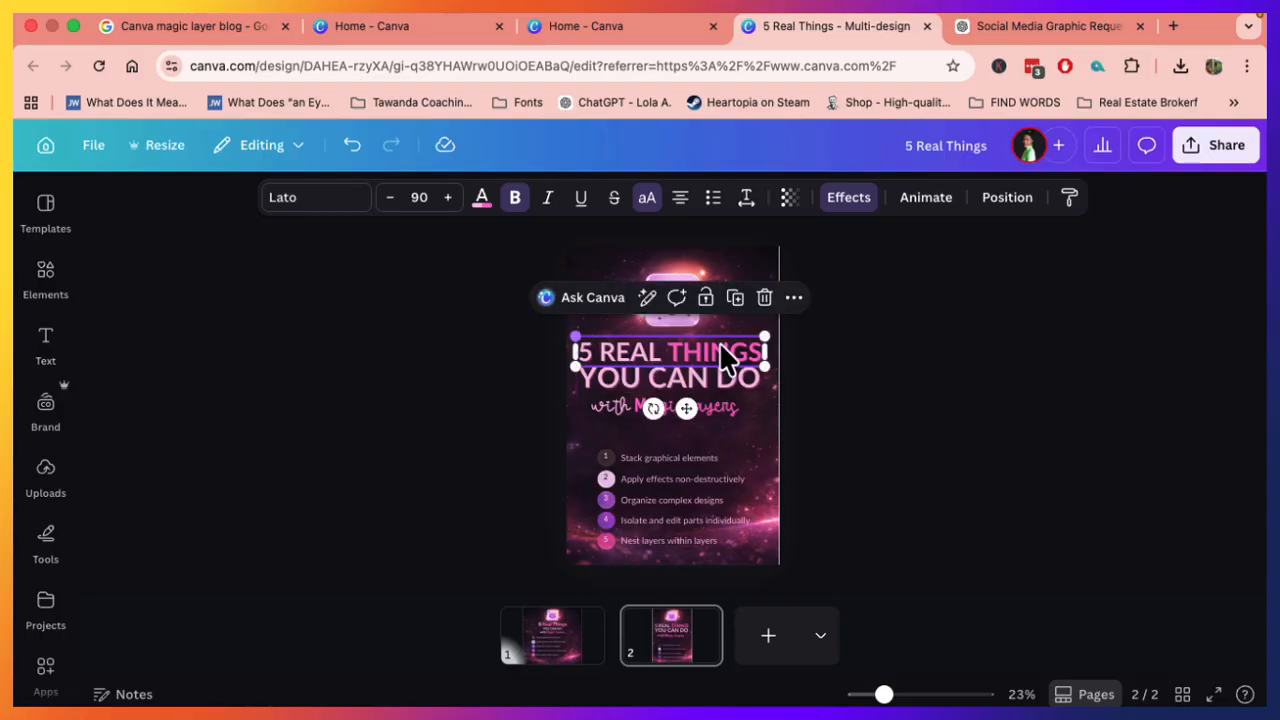
- Download pages 1–2 of the "5 Real Things" design as PNG files
{"action": "left_click", "coordinate": [778, 443]}
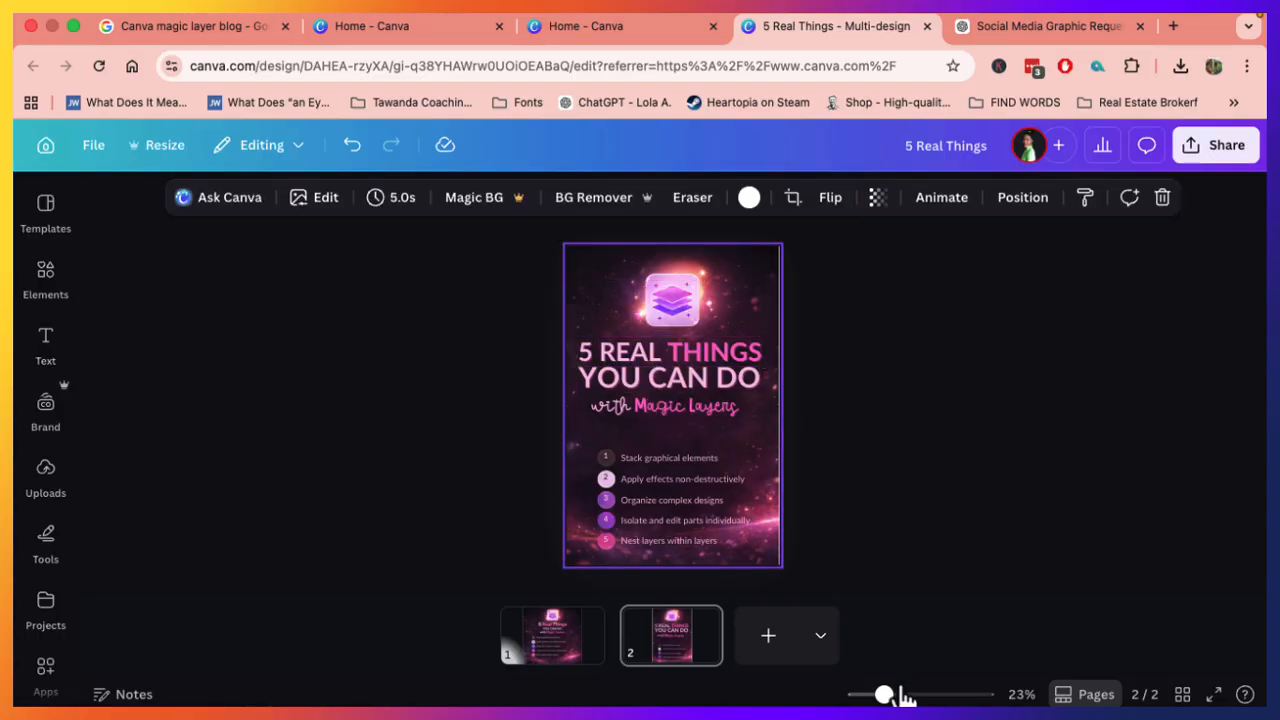
{"action": "left_click", "coordinate": [1228, 152]}
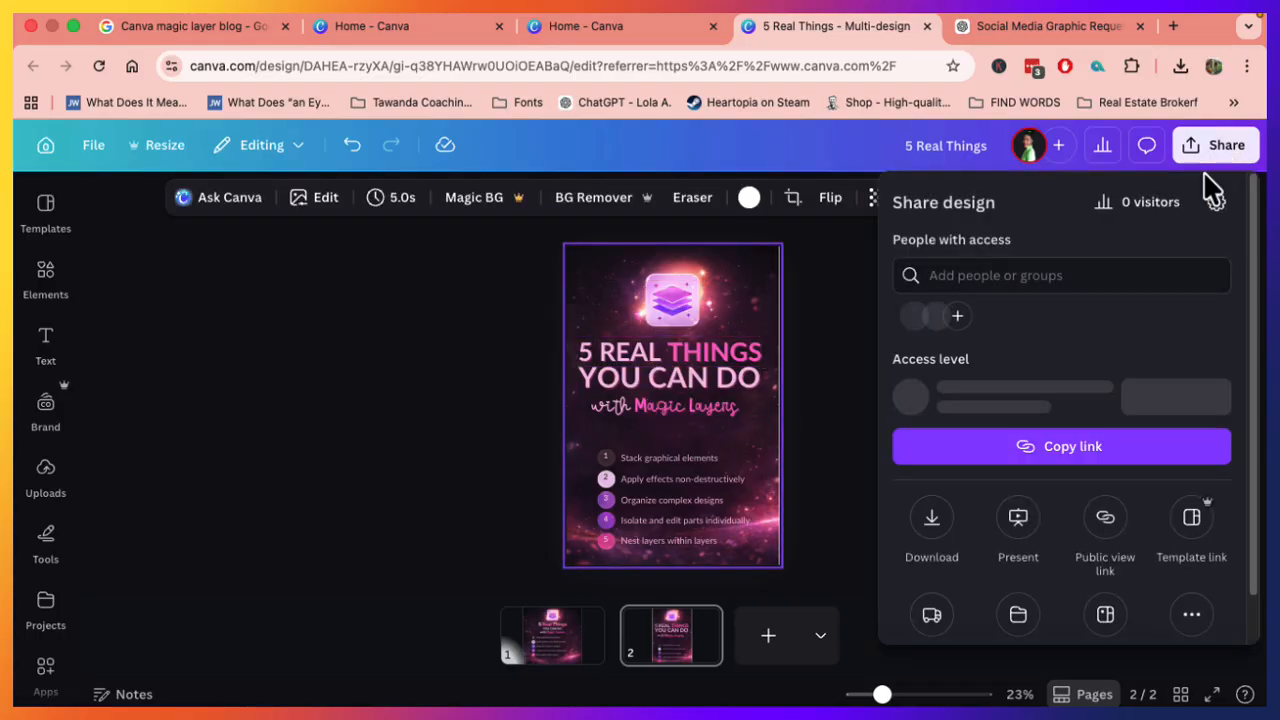
{"action": "left_click", "coordinate": [916, 566]}
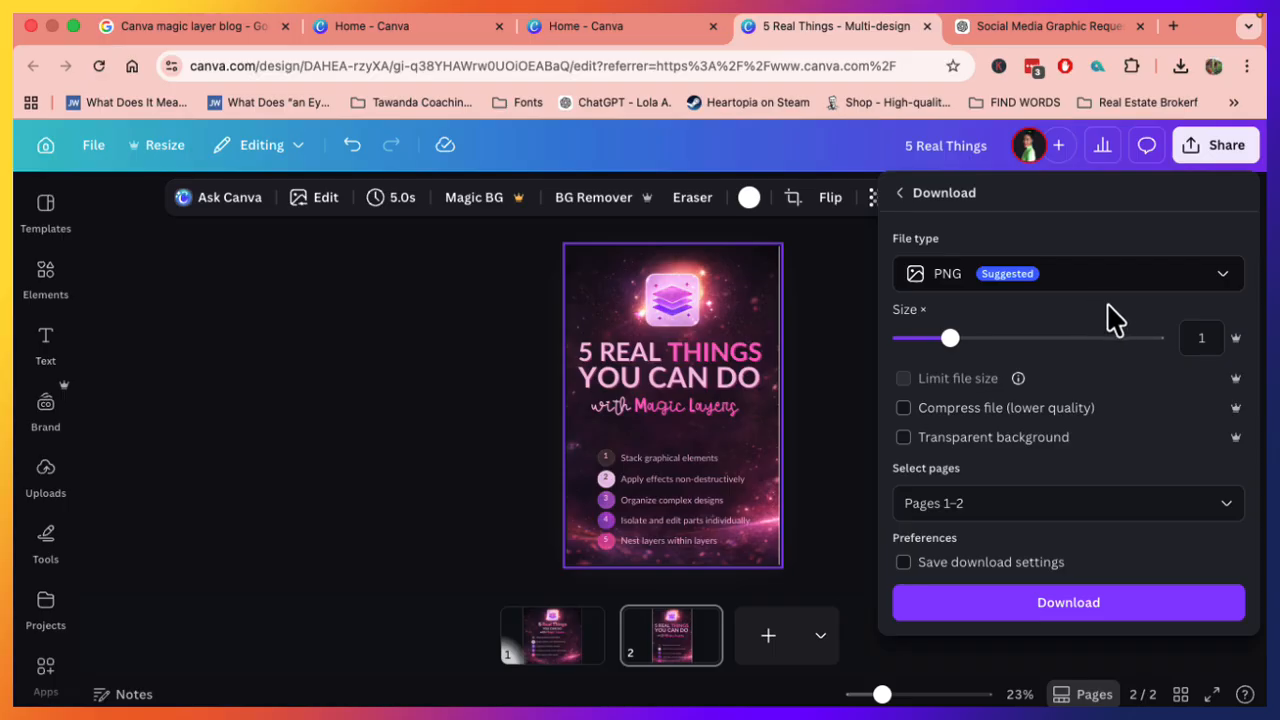
{"action": "left_click", "coordinate": [1068, 602]}
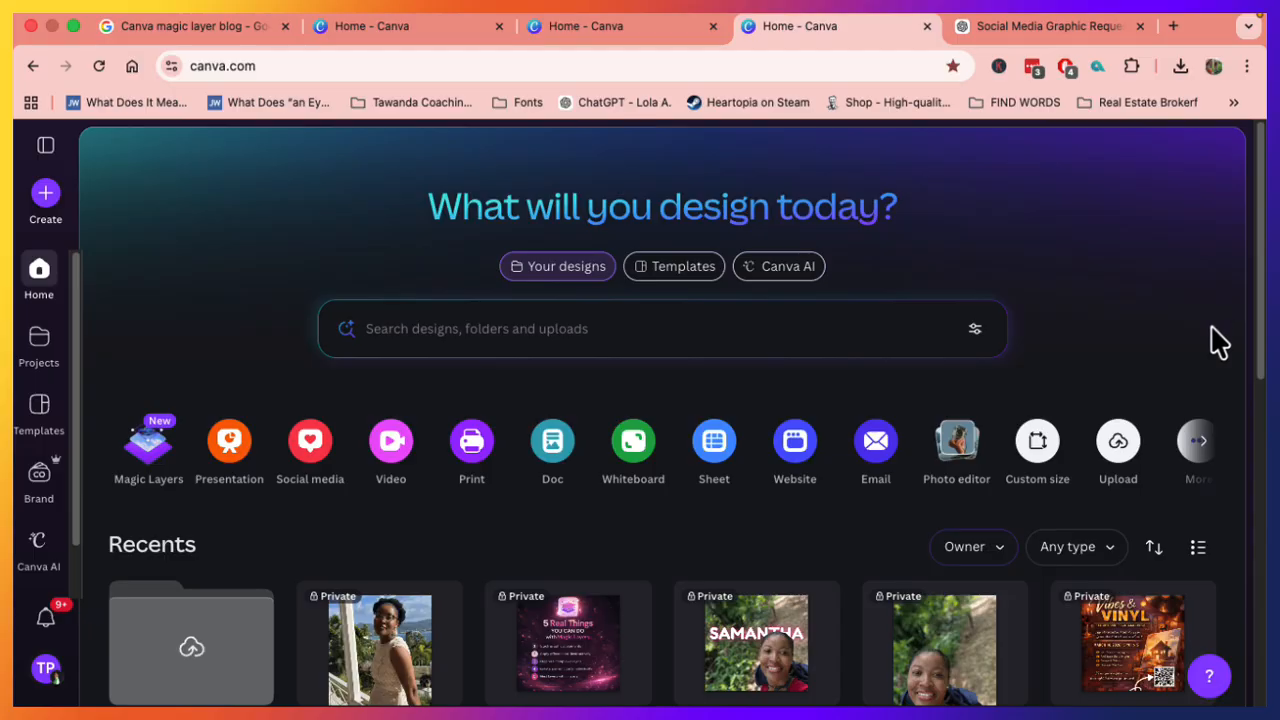
- Run Magic Layers on the photo of the two-storey house, close the extra Home tab, and check that the palm tree is separately selectable
{"action": "left_click", "coordinate": [121, 446]}
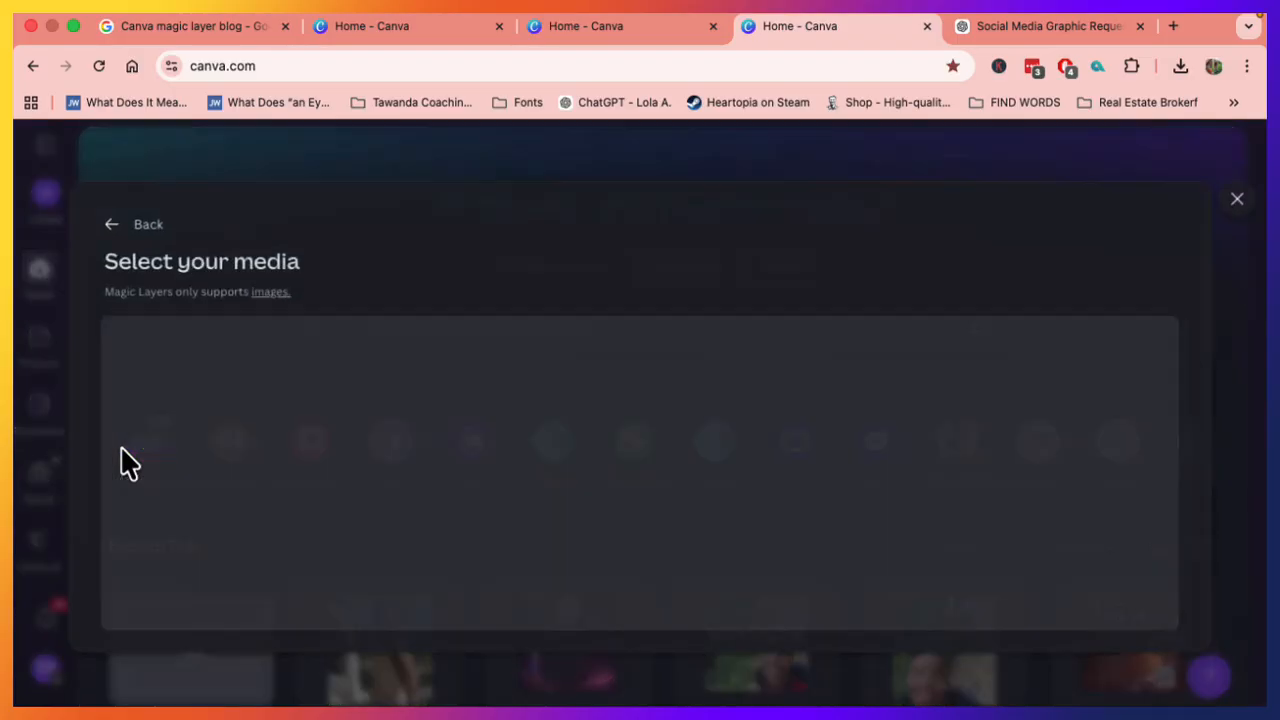
{"action": "left_click", "coordinate": [290, 400]}
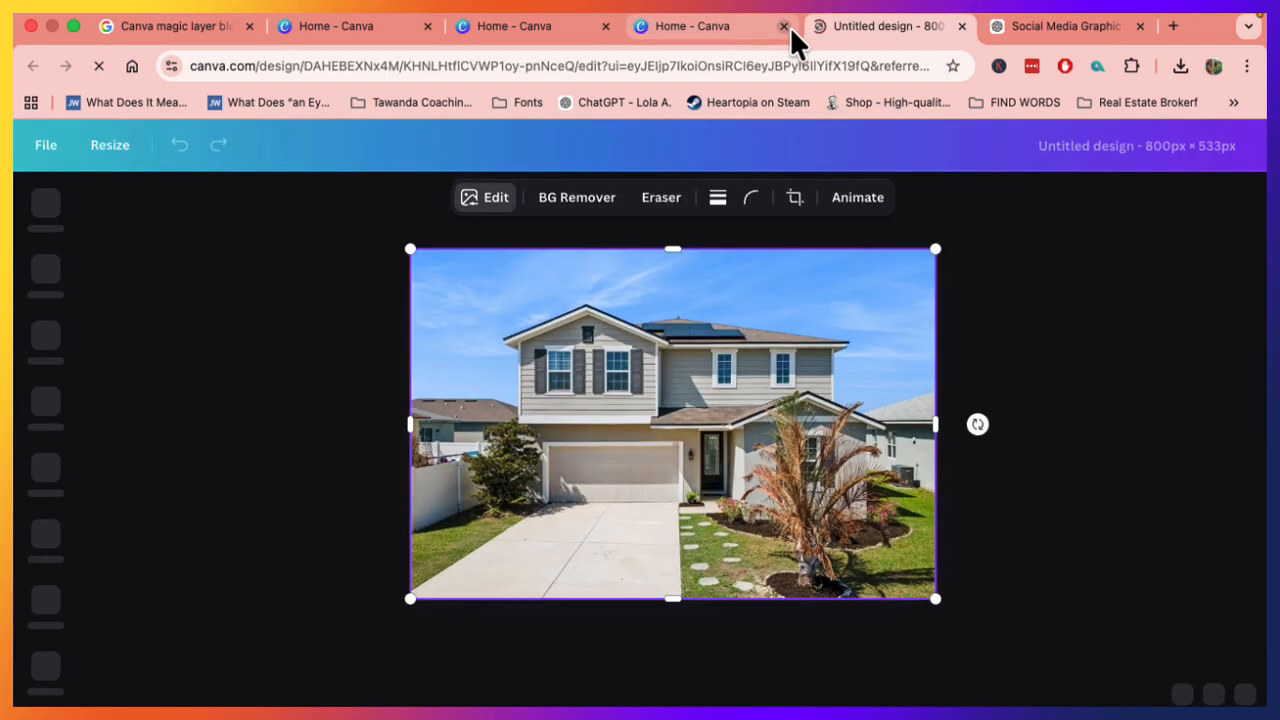
{"action": "left_click", "coordinate": [784, 26]}
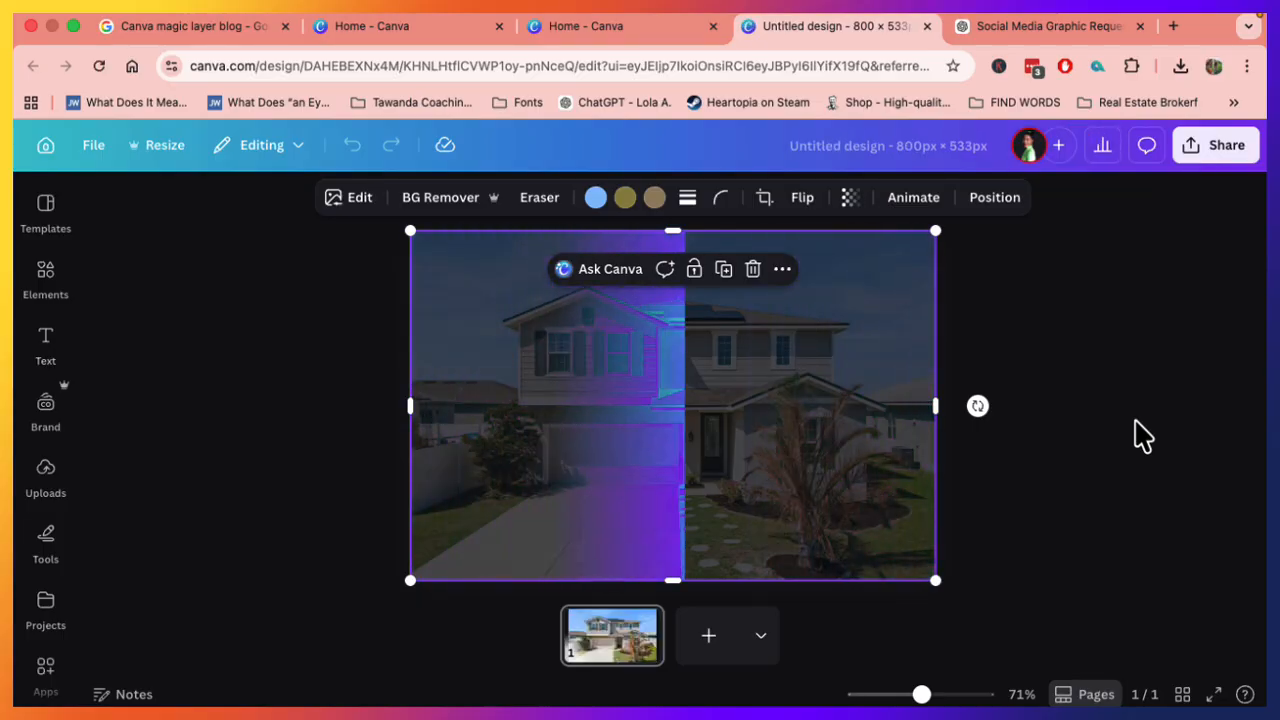
{"action": "left_click", "coordinate": [770, 425]}
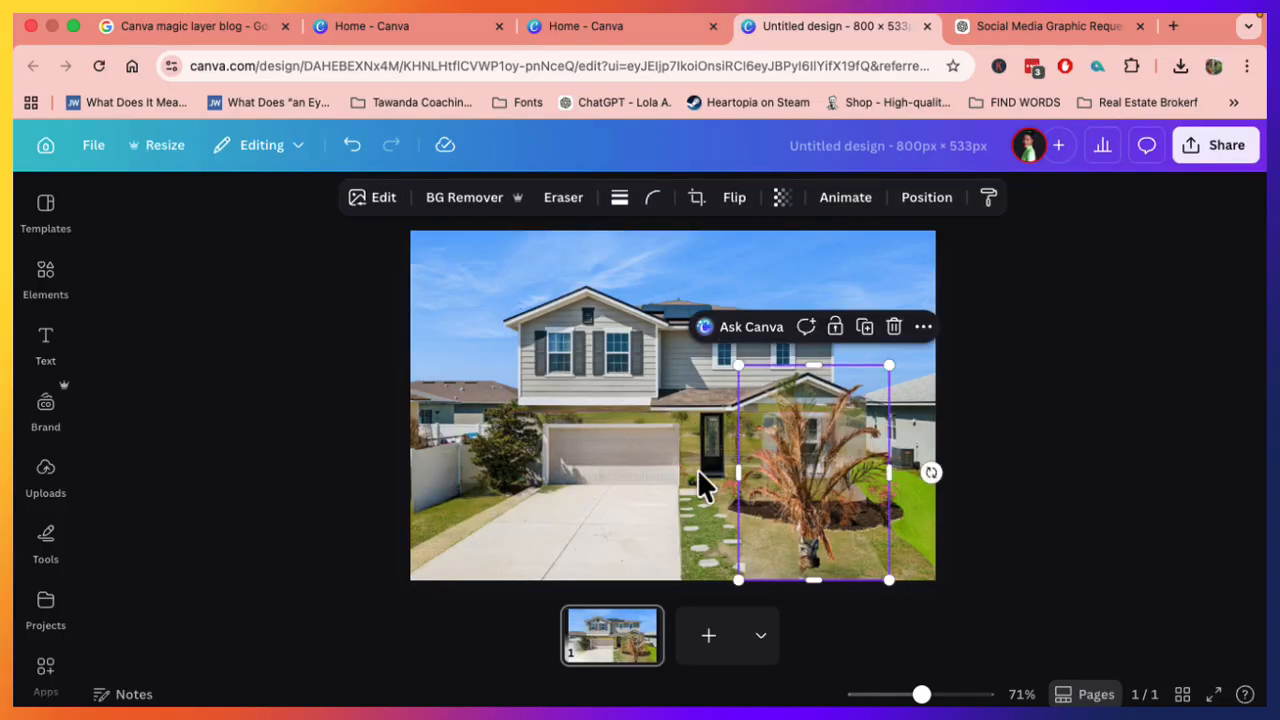
{"action": "left_click", "coordinate": [1040, 443]}
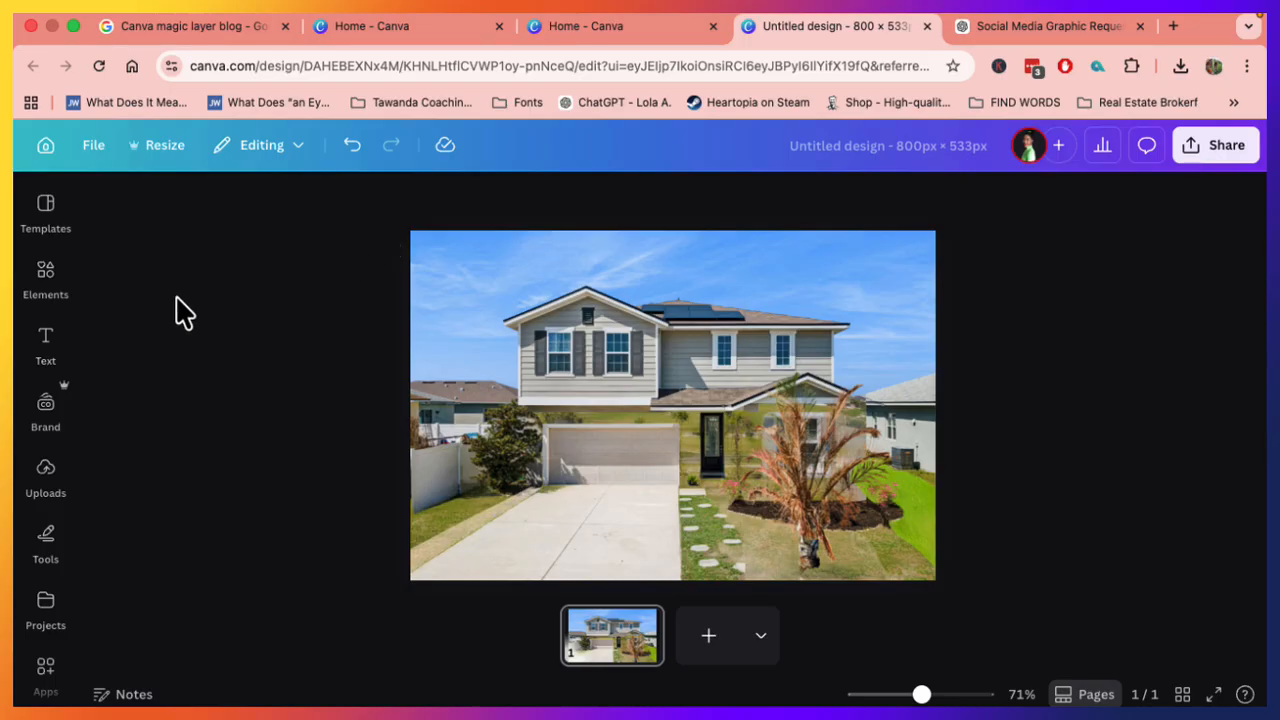
- Add a "JUST LISTED" text box, enlarge it to about size 91.3, and place it across the middle of the house photo
{"action": "left_click", "coordinate": [62, 355]}
{"action": "left_click", "coordinate": [208, 283]}
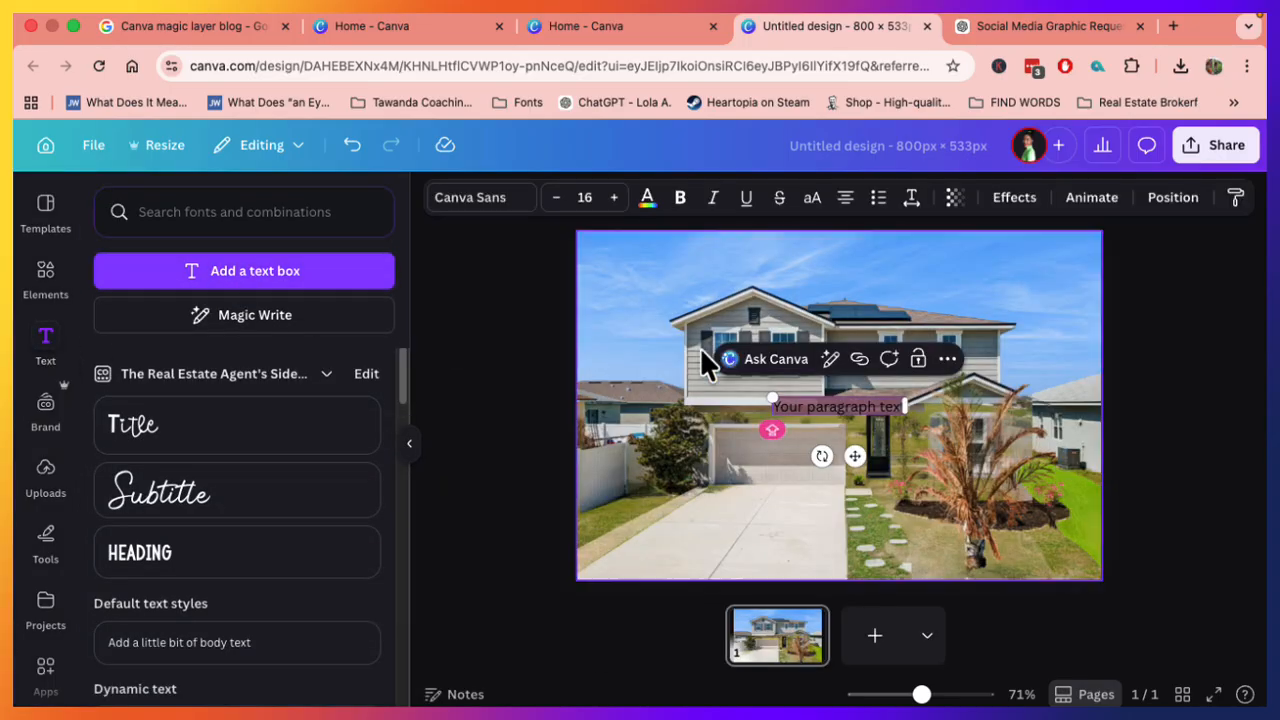
{"action": "type", "text": "JUST LISTED"}
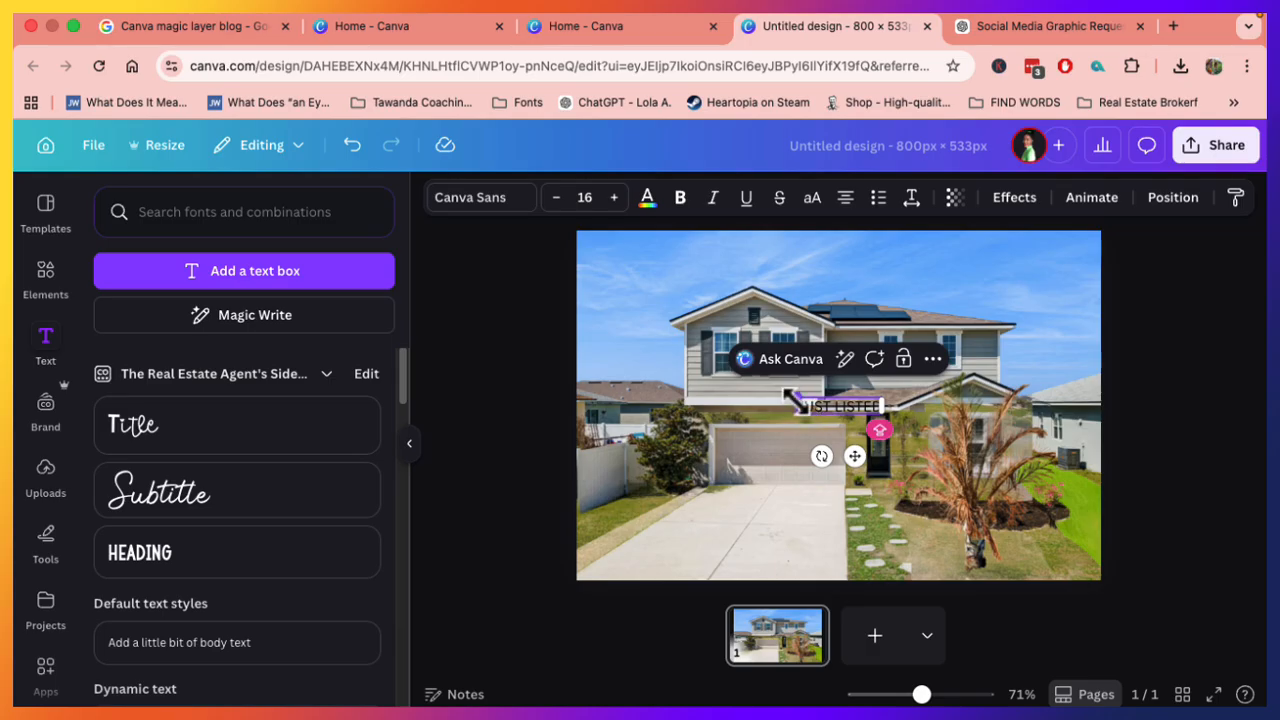
{"action": "left_click_drag", "start_coordinate": [798, 404], "coordinate": [466, 309]}
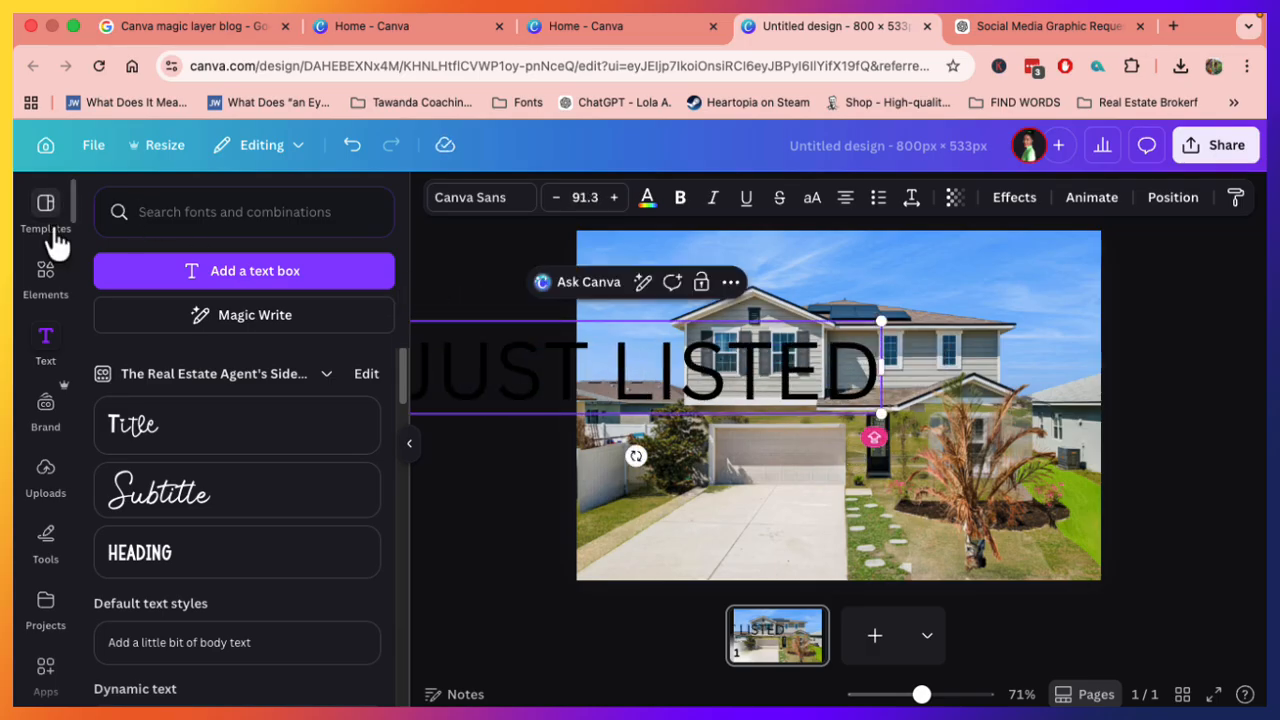
{"action": "left_click_drag", "start_coordinate": [690, 370], "coordinate": [871, 414]}
- Try Fredoka on the "JUST LISTED" text, but settle on the Etna Sans Serif font
{"action": "left_click", "coordinate": [500, 197]}
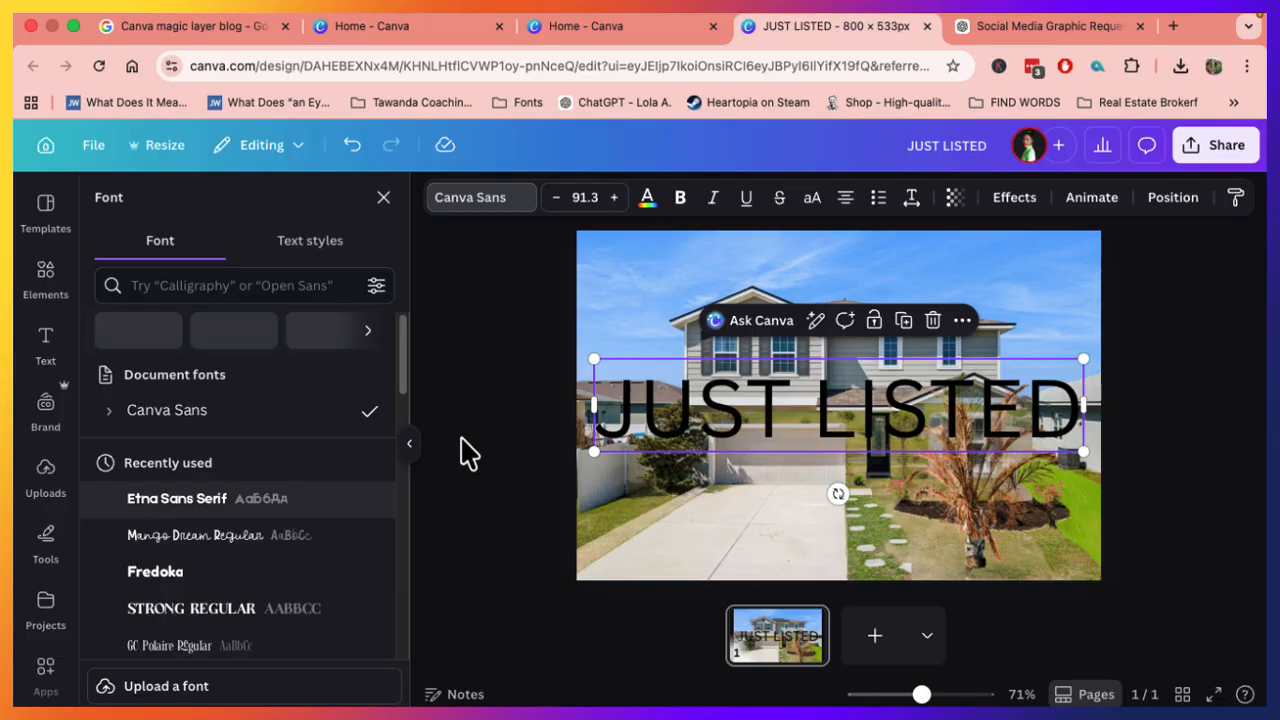
{"action": "left_click_drag", "start_coordinate": [403, 380], "coordinate": [413, 432]}
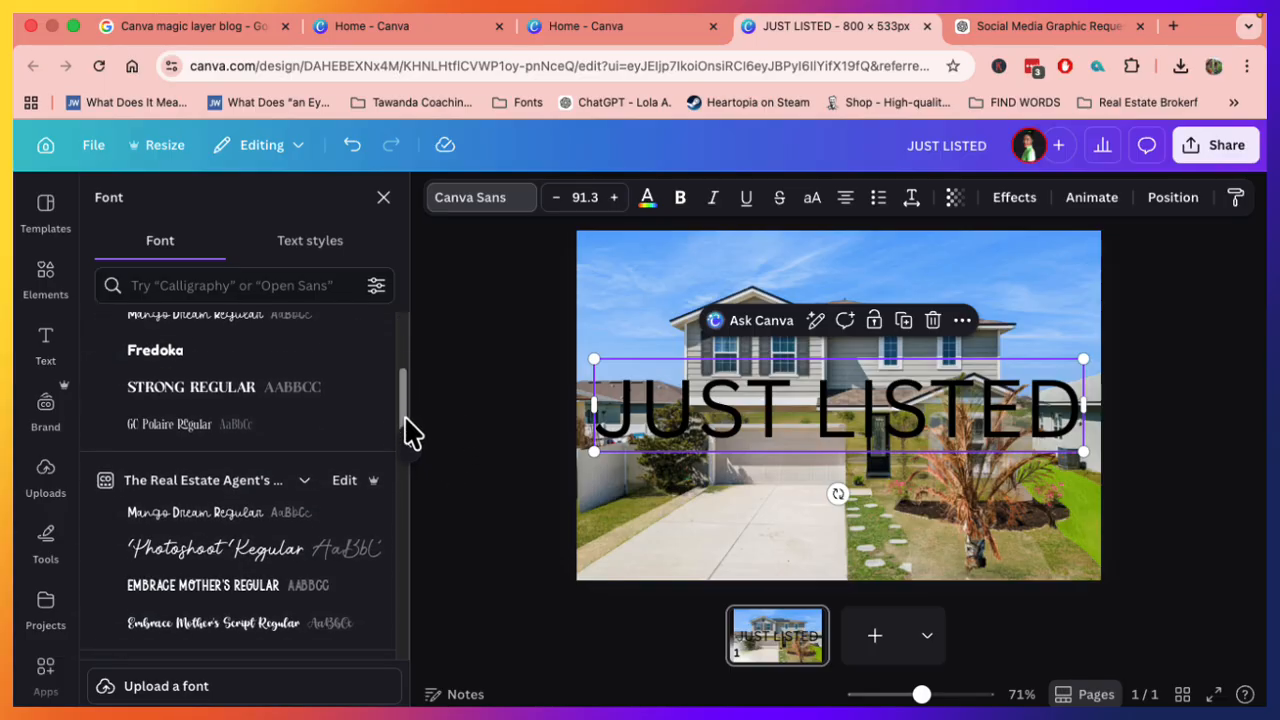
{"action": "left_click", "coordinate": [136, 352]}
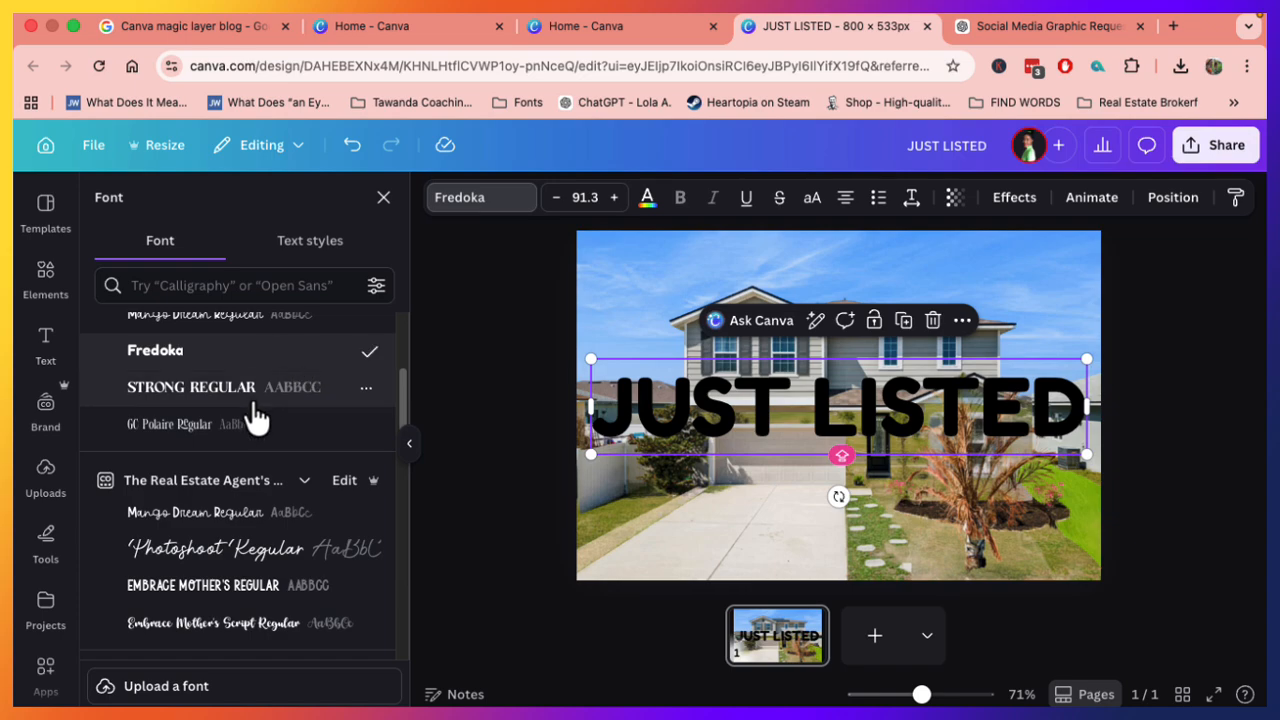
{"action": "left_click_drag", "start_coordinate": [405, 408], "coordinate": [405, 386]}
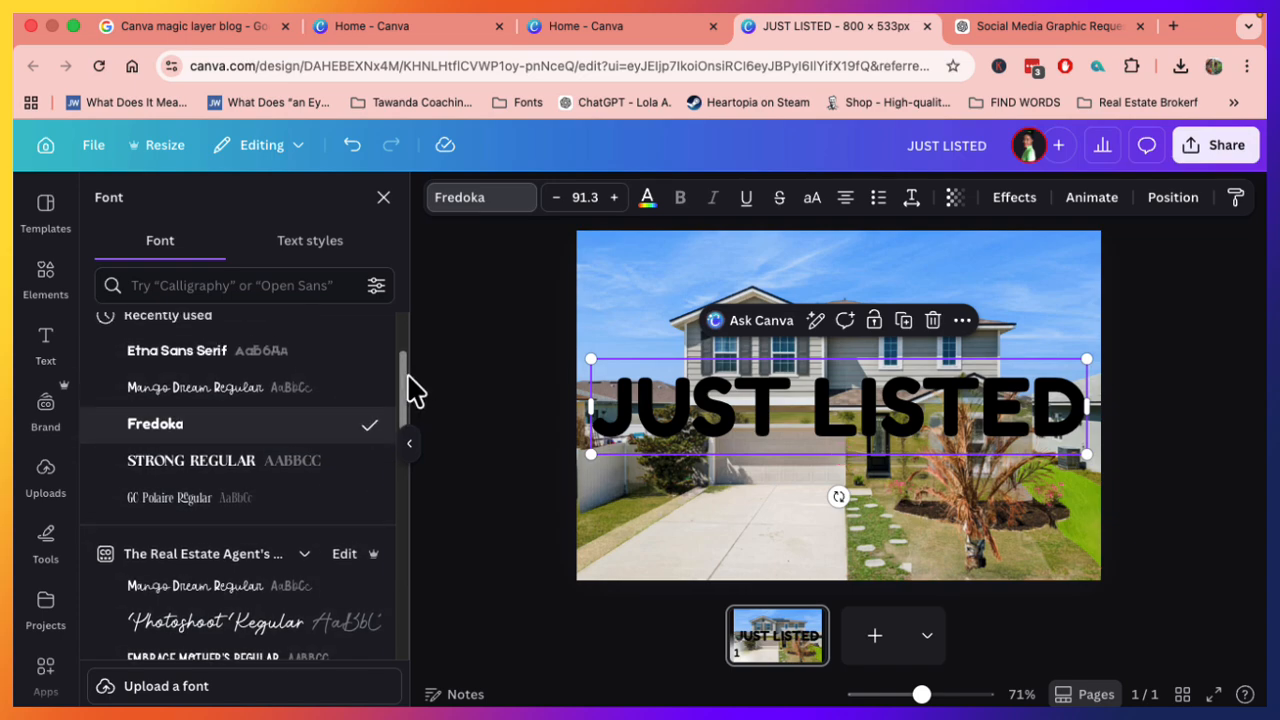
{"action": "left_click", "coordinate": [200, 355]}
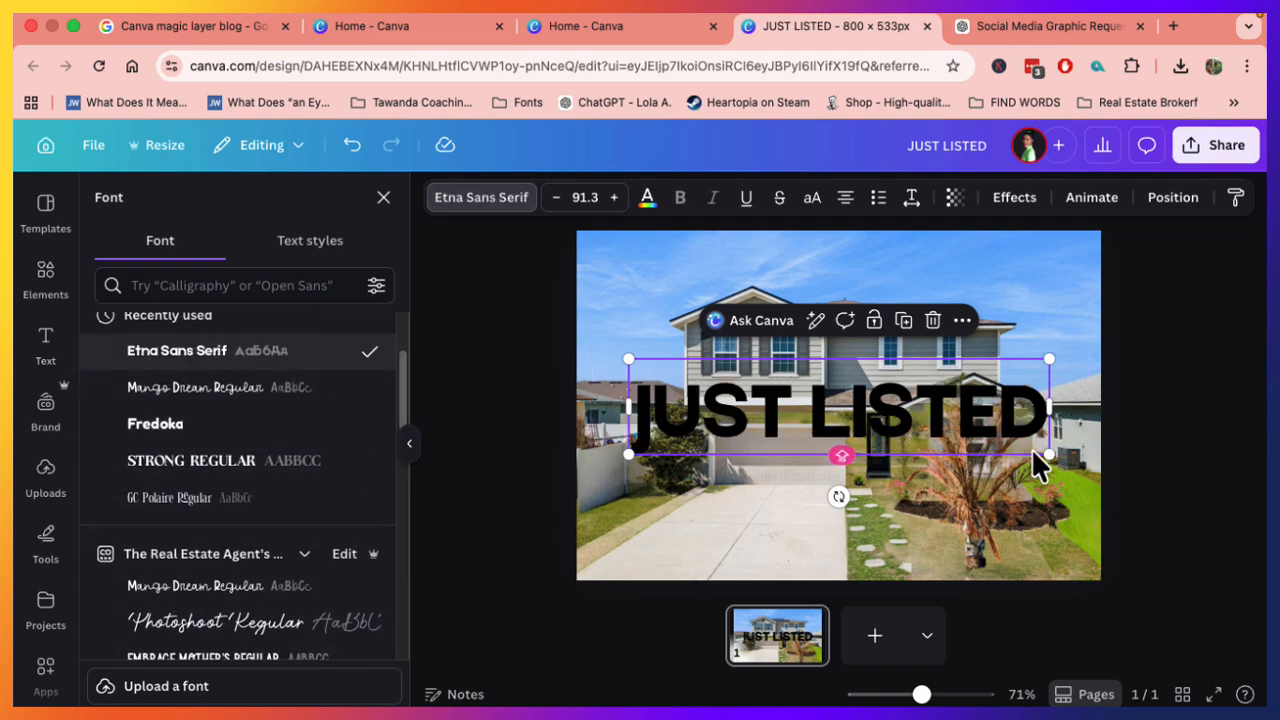
- Enlarge "JUST LISTED" to size 112 and position it so that it spans the width of the photo
{"action": "left_click_drag", "start_coordinate": [1046, 454], "coordinate": [1104, 492]}
{"action": "left_click_drag", "start_coordinate": [1057, 423], "coordinate": [1006, 408]}
{"action": "left_click_drag", "start_coordinate": [1065, 468], "coordinate": [1101, 476]}
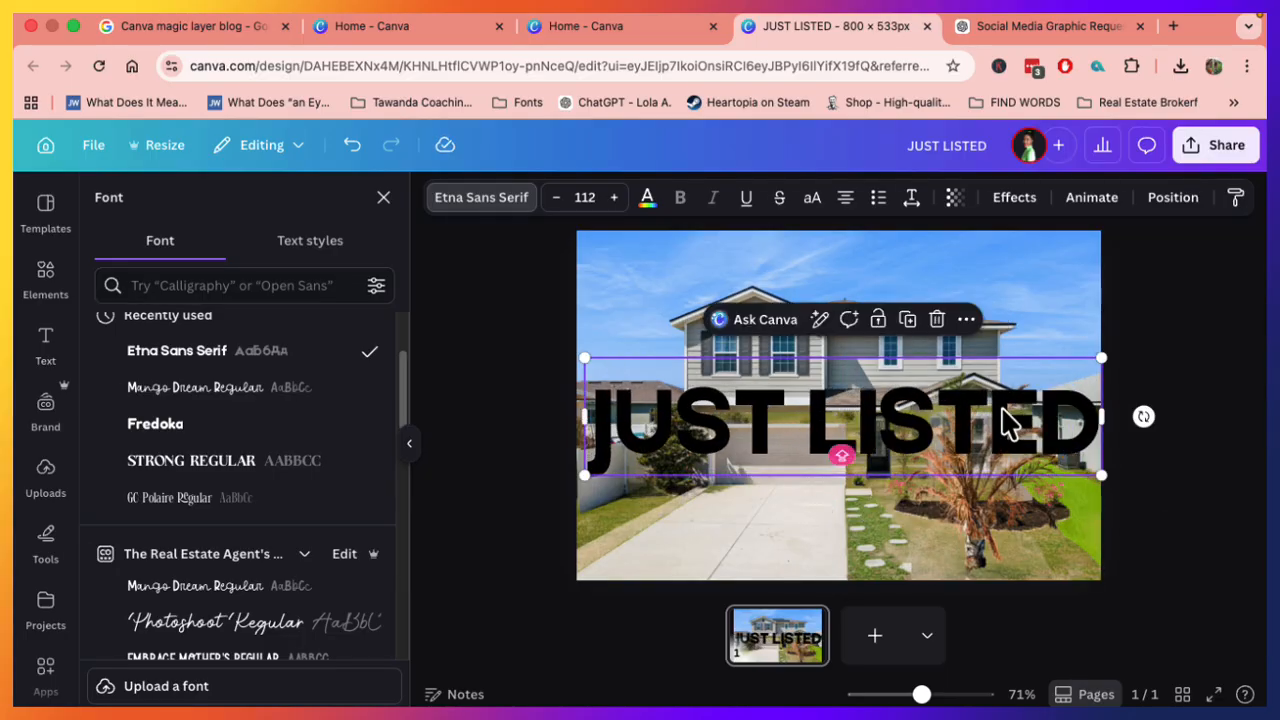
{"action": "left_click_drag", "start_coordinate": [1008, 422], "coordinate": [1000, 410]}
- Apply the Neon effect to "JUST LISTED" and color the text with the dark pink from the main color palette
{"action": "left_click", "coordinate": [1012, 197]}
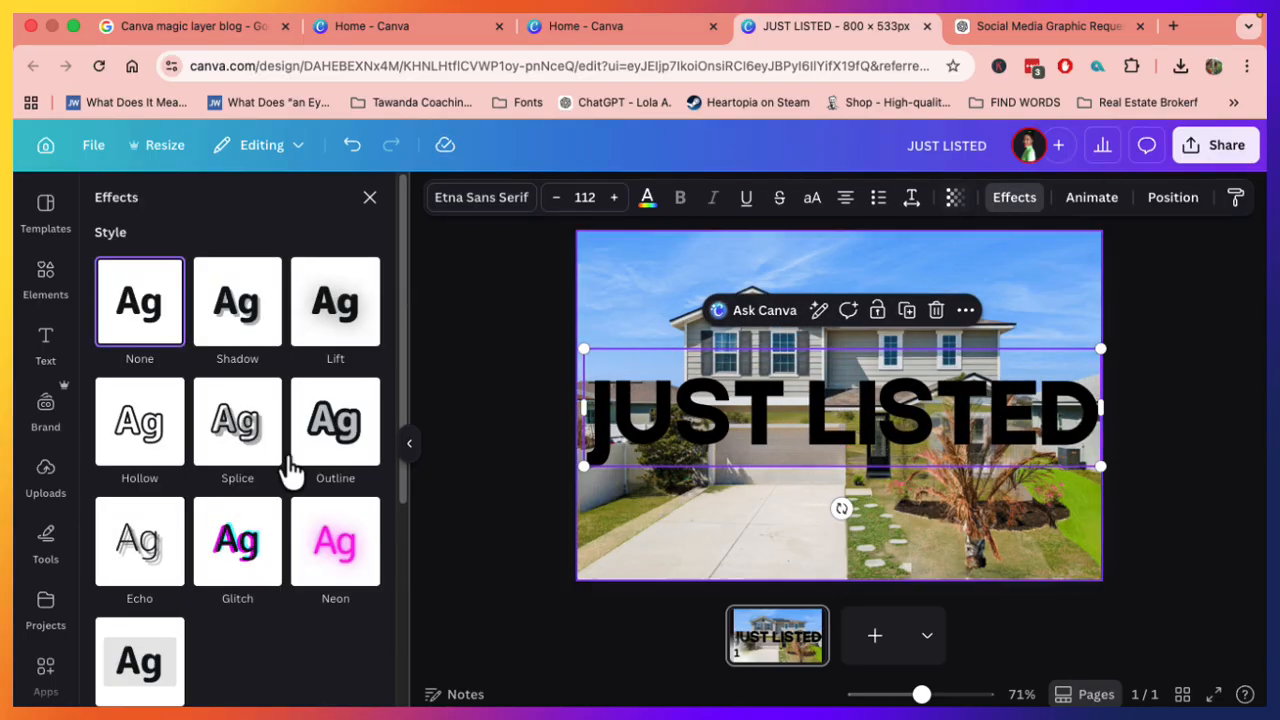
{"action": "left_click", "coordinate": [348, 575]}
{"action": "left_click", "coordinate": [648, 200]}
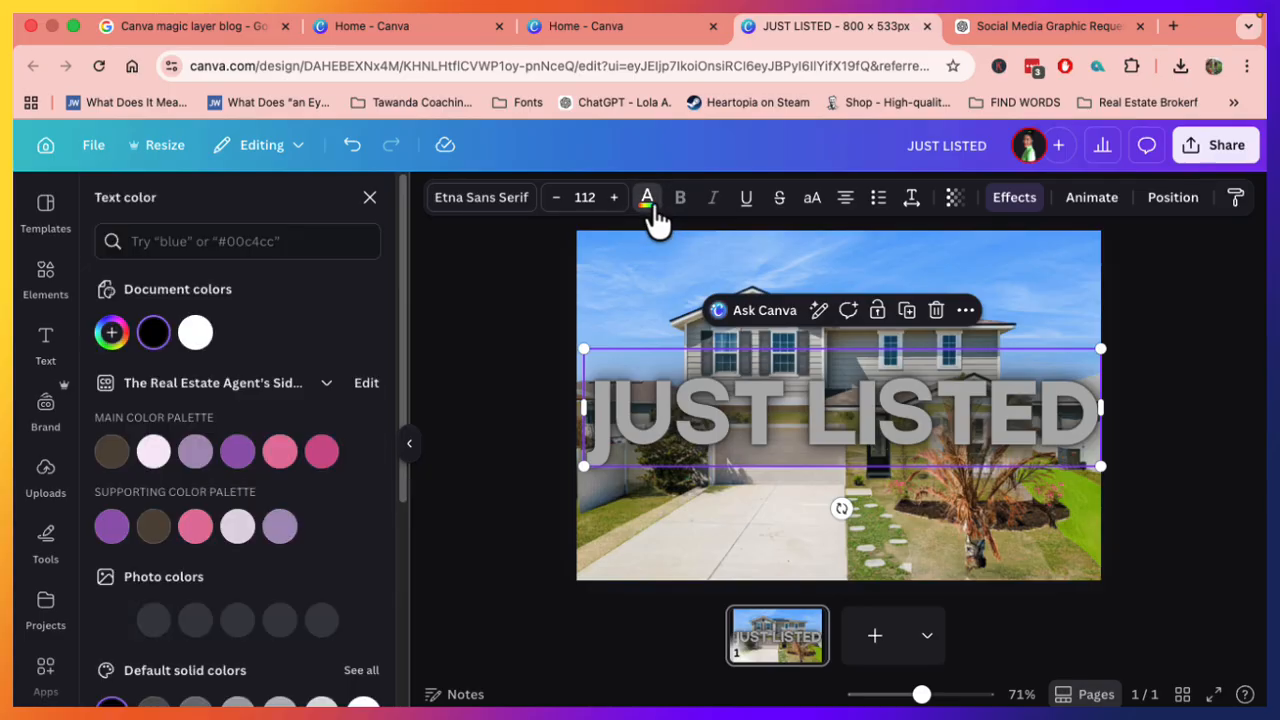
{"action": "left_click", "coordinate": [321, 453]}
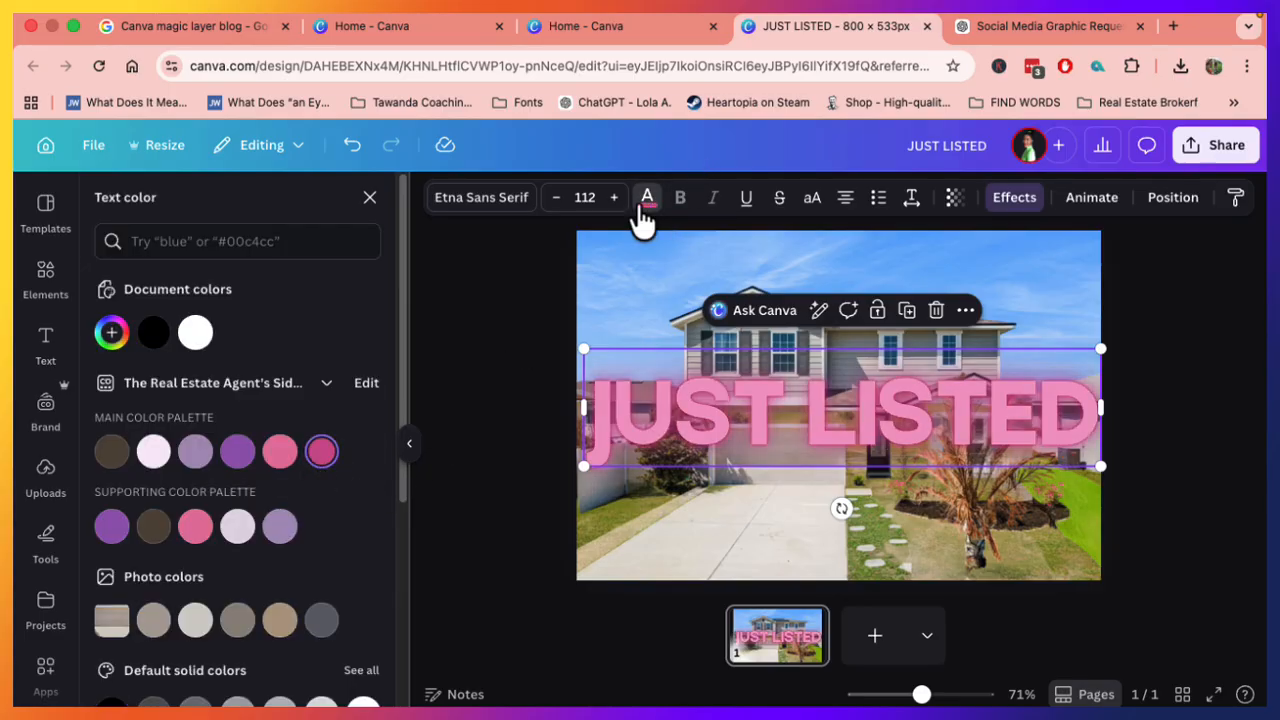
- Raise the intensity of the Neon effect on "JUST LISTED" to 100
{"action": "scroll", "coordinate": [343, 534], "scroll_direction": "down", "scroll_amount": 5}
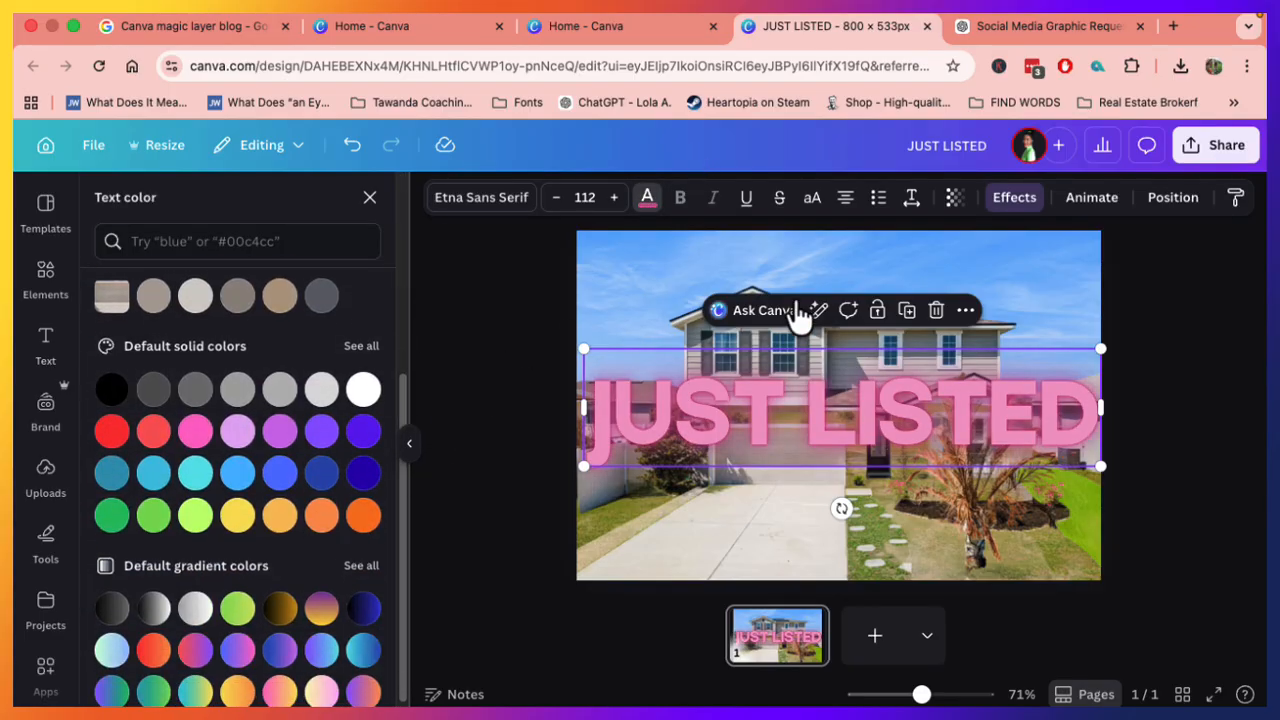
{"action": "left_click", "coordinate": [1000, 223]}
{"action": "left_click", "coordinate": [211, 340]}
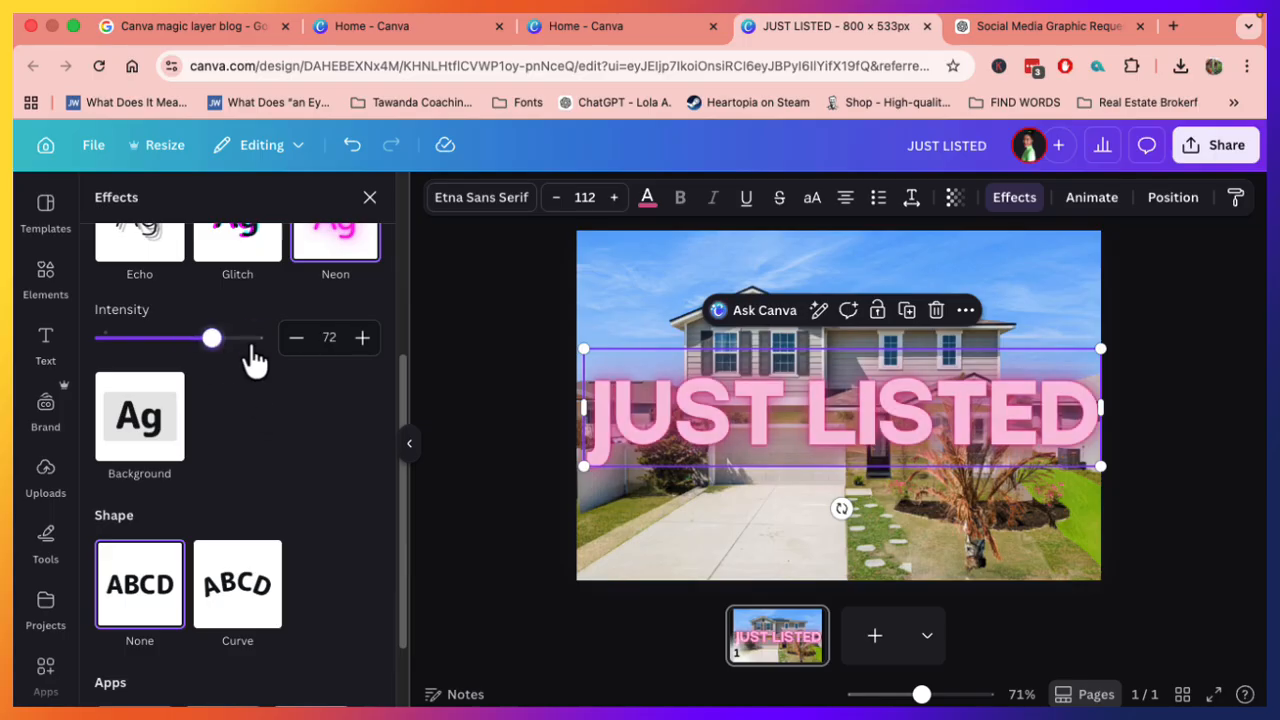
{"action": "left_click", "coordinate": [254, 345]}
- Move "JUST LISTED" slightly up, reduce it to size 111, and shift it slightly left on the photo
{"action": "left_click_drag", "start_coordinate": [943, 429], "coordinate": [942, 410]}
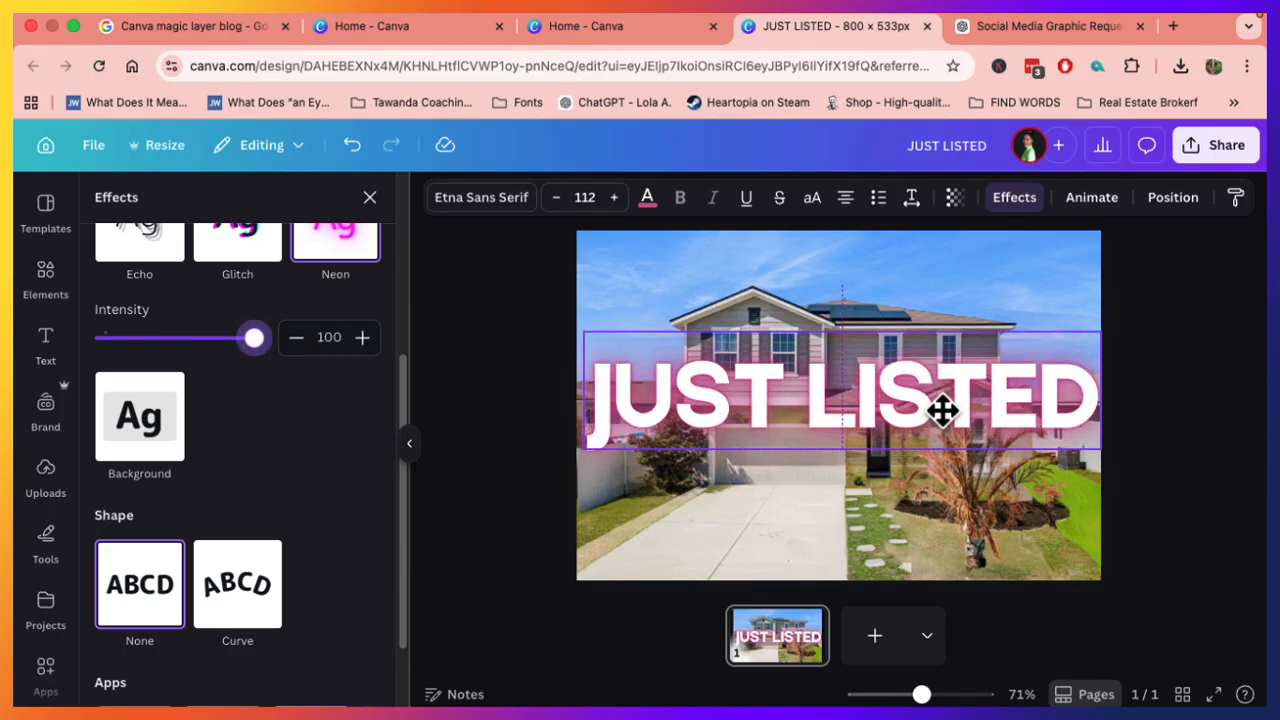
{"action": "left_click_drag", "start_coordinate": [581, 325], "coordinate": [590, 332]}
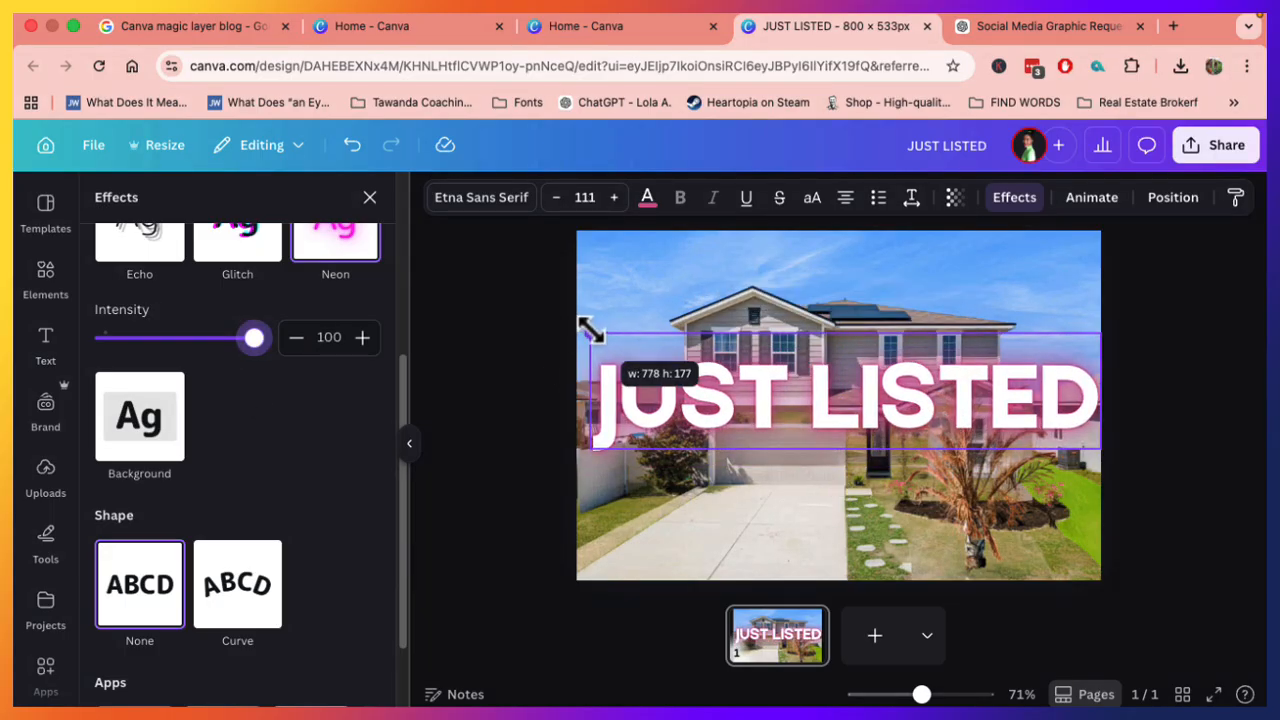
{"action": "left_click_drag", "start_coordinate": [996, 364], "coordinate": [990, 366]}
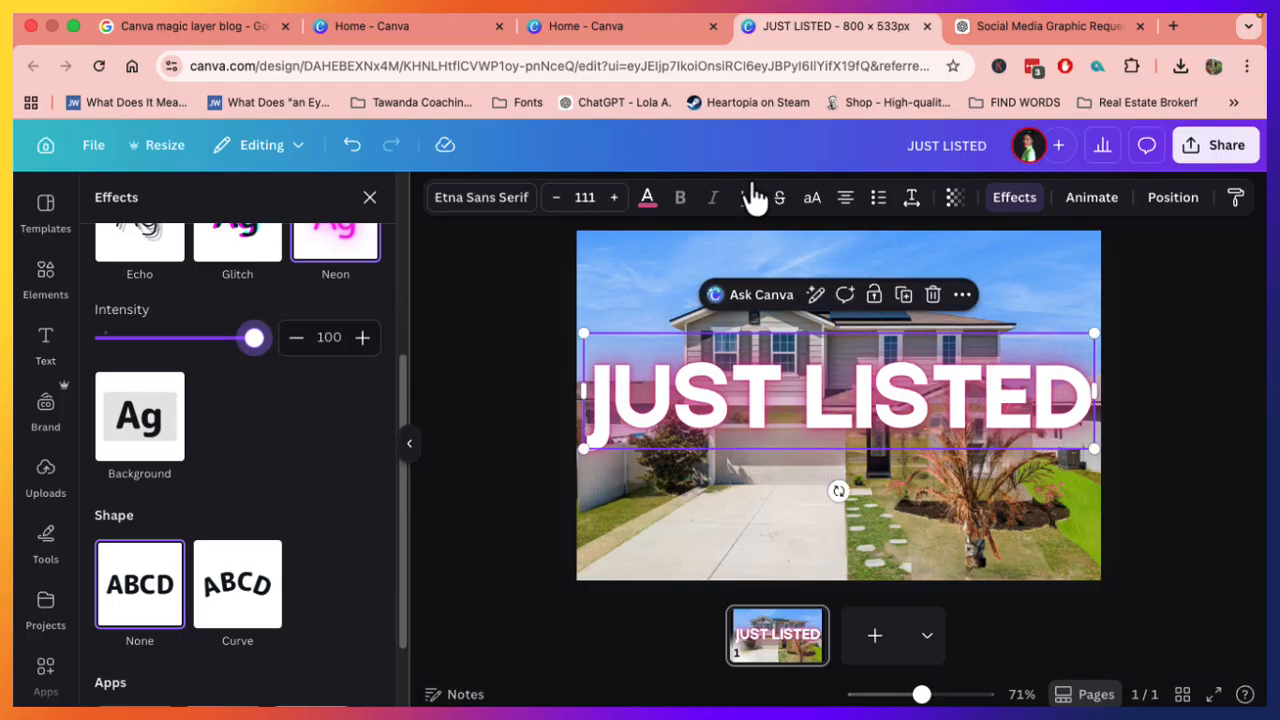
- Move the "JUST LISTED" layer directly below the palm tree layer and nudge the text slightly up on the photo
{"action": "left_click", "coordinate": [1175, 200]}
{"action": "left_click", "coordinate": [300, 240]}
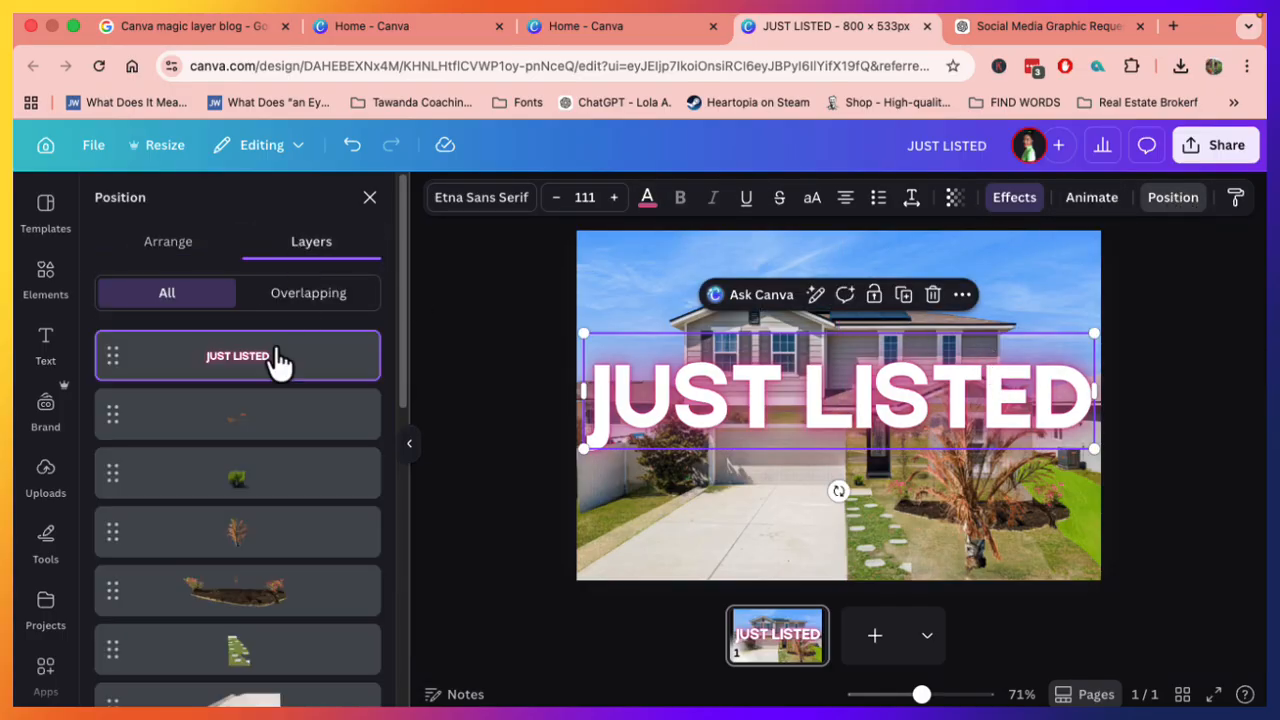
{"action": "left_click_drag", "start_coordinate": [278, 362], "coordinate": [252, 550]}
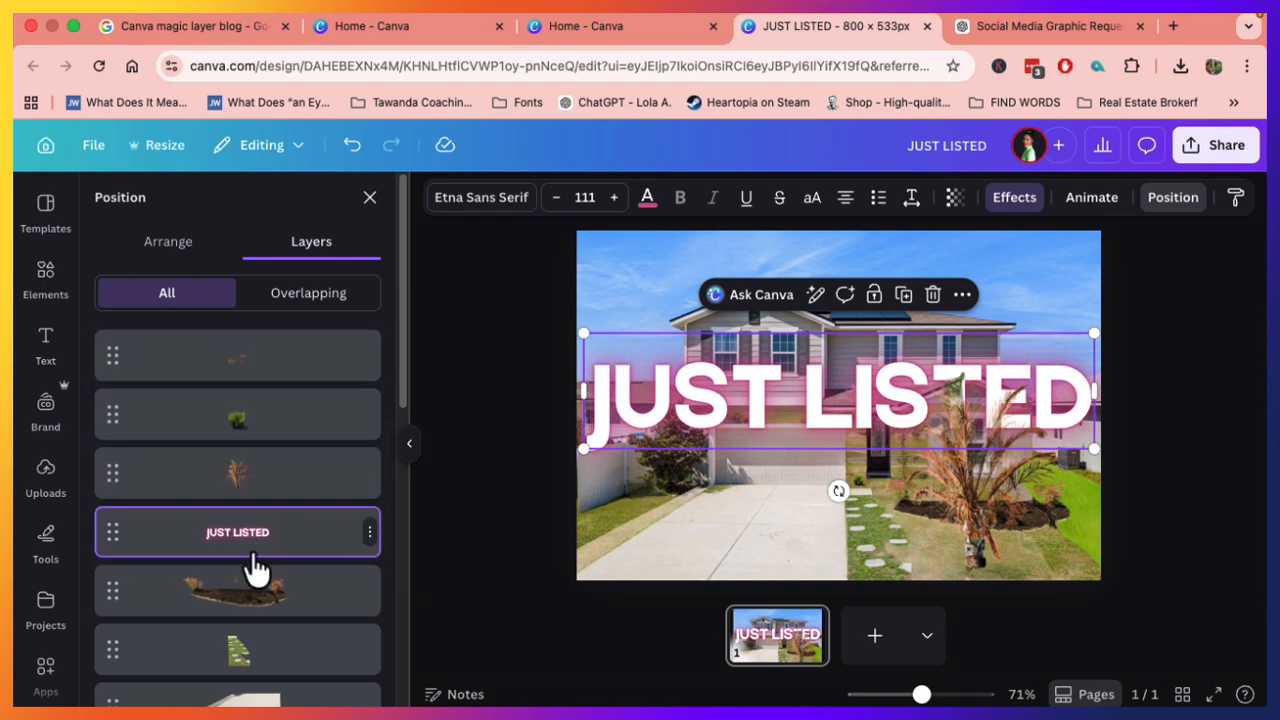
{"action": "left_click_drag", "start_coordinate": [970, 369], "coordinate": [968, 358]}
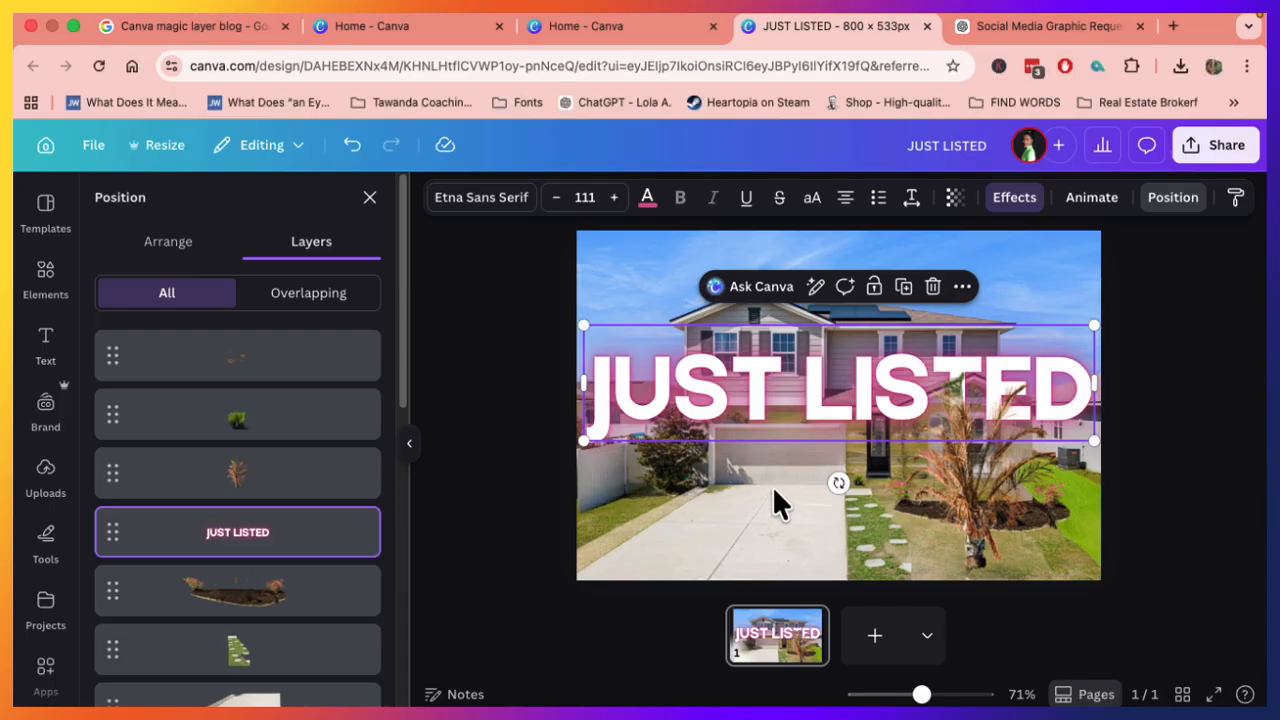
- Paste the property address and bedroom, bath and square-footage lines, shrink them together, and place them just below "JUST LISTED"
{"action": "key", "text": "ctrl+v"}
{"action": "left_click_drag", "start_coordinate": [893, 282], "coordinate": [894, 494]}
{"action": "left_click_drag", "start_coordinate": [1100, 446], "coordinate": [896, 484]}
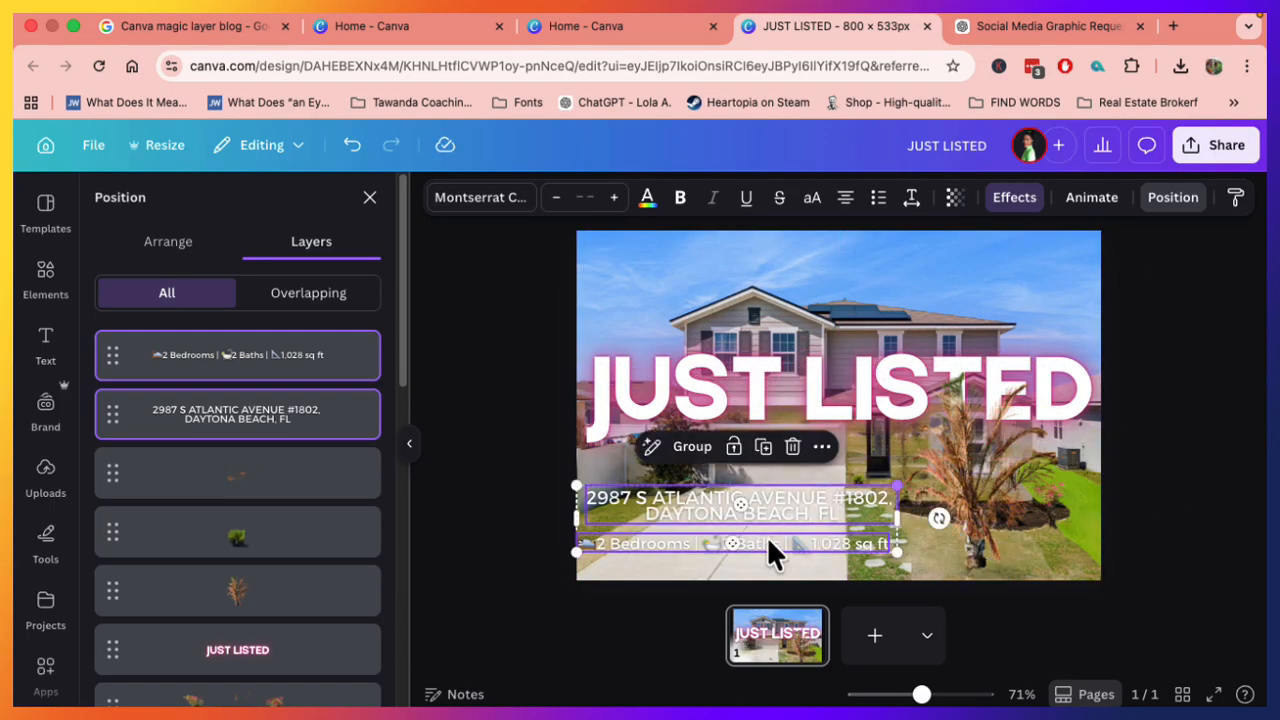
{"action": "left_click_drag", "start_coordinate": [773, 507], "coordinate": [860, 451]}
{"action": "left_click_drag", "start_coordinate": [680, 433], "coordinate": [642, 430]}
{"action": "left_click_drag", "start_coordinate": [884, 460], "coordinate": [882, 463]}
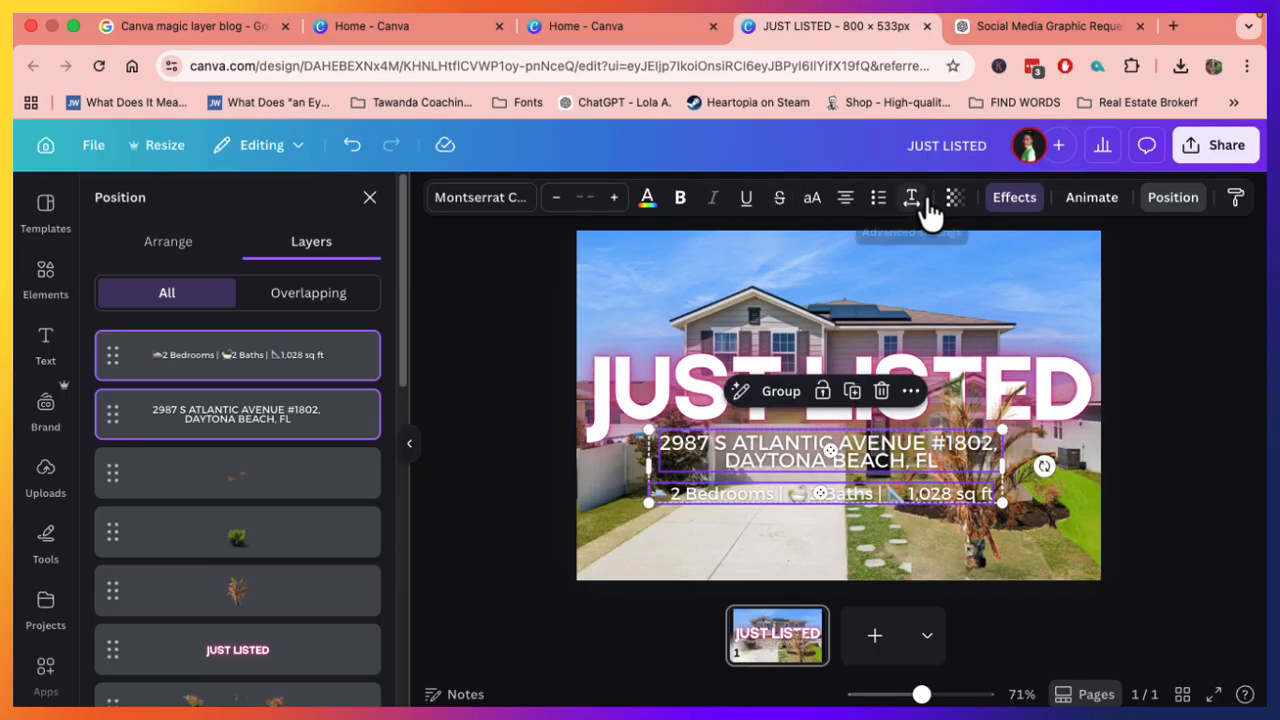
- Replace the effect on the address and property details lines with Outline and change the outline color
{"action": "left_click", "coordinate": [1013, 204]}
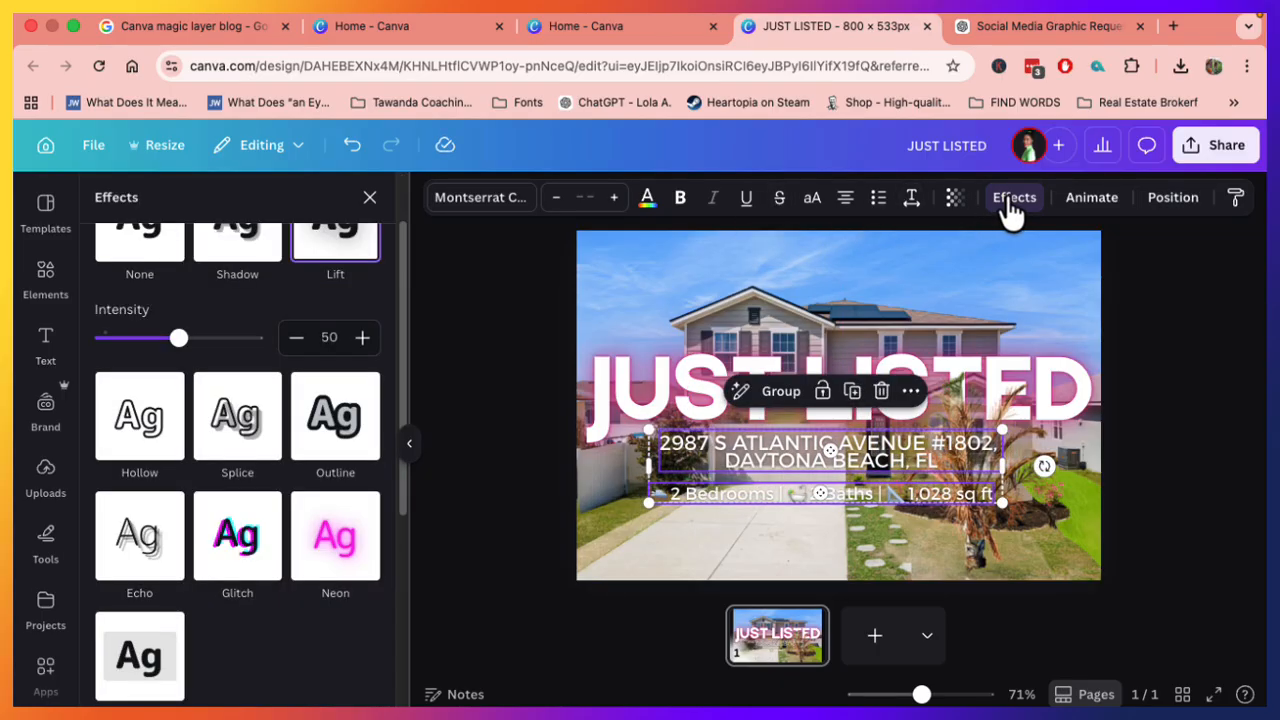
{"action": "left_click", "coordinate": [372, 452]}
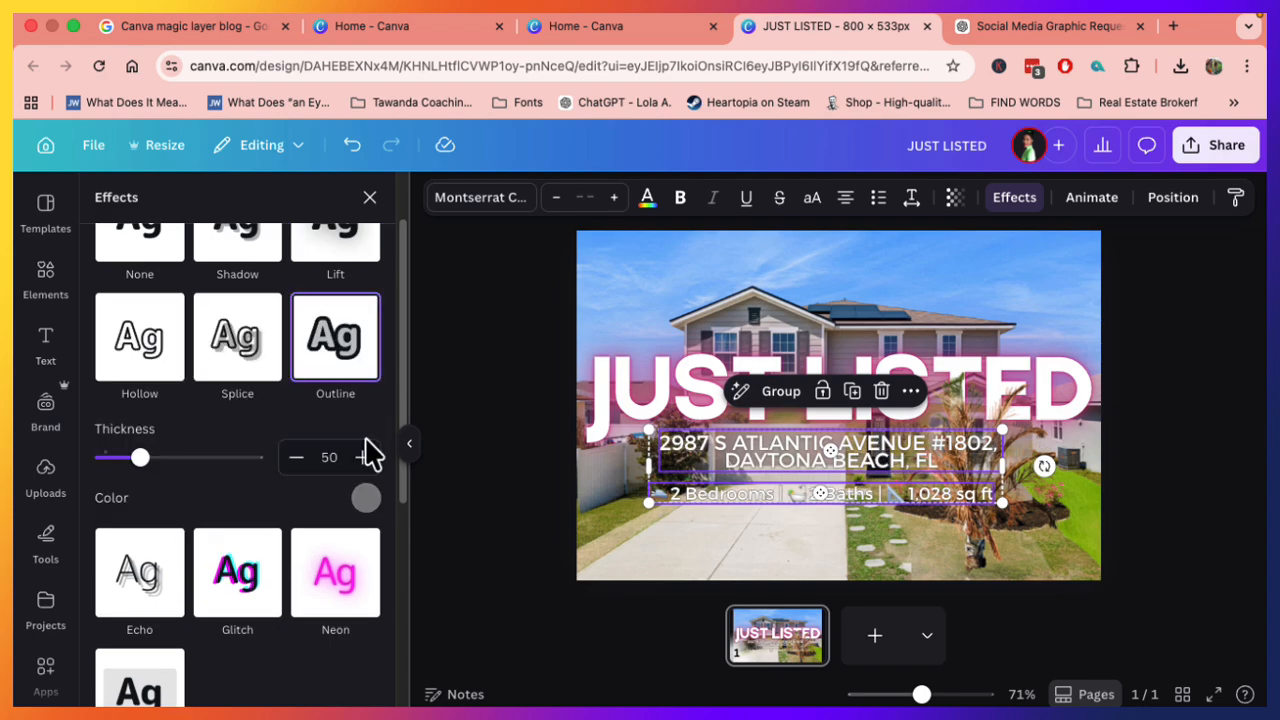
{"action": "left_click", "coordinate": [366, 497]}
{"action": "left_click", "coordinate": [112, 305]}
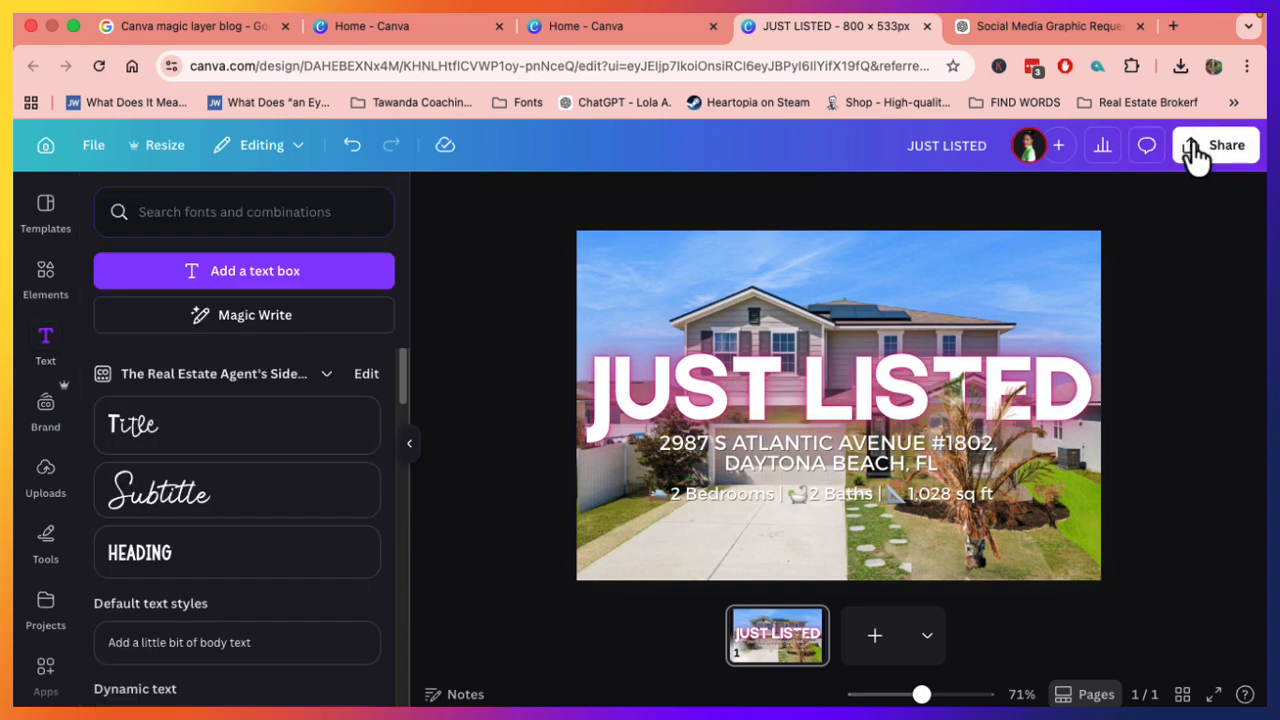
- Download the design as a PNG and save it in the Downloads folder as JUST LISTED
{"action": "left_click", "coordinate": [1195, 150]}
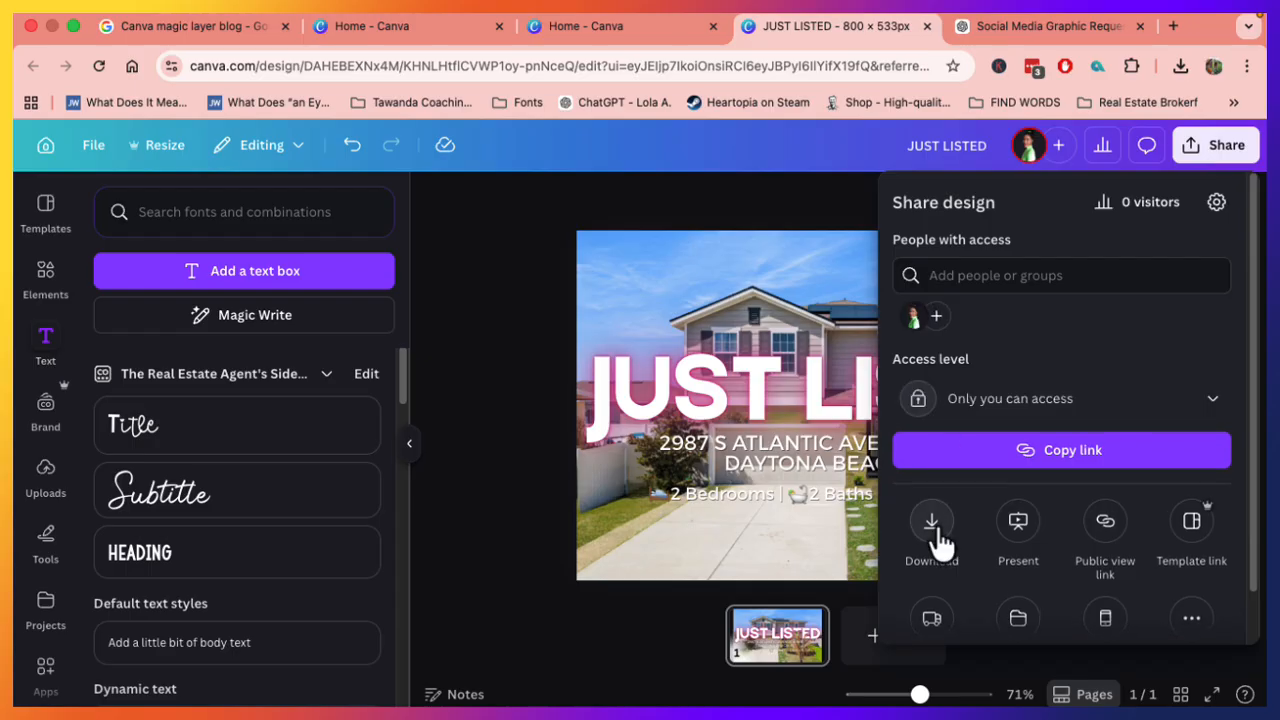
{"action": "scroll", "coordinate": [1150, 520], "scroll_direction": "down", "scroll_amount": 1}
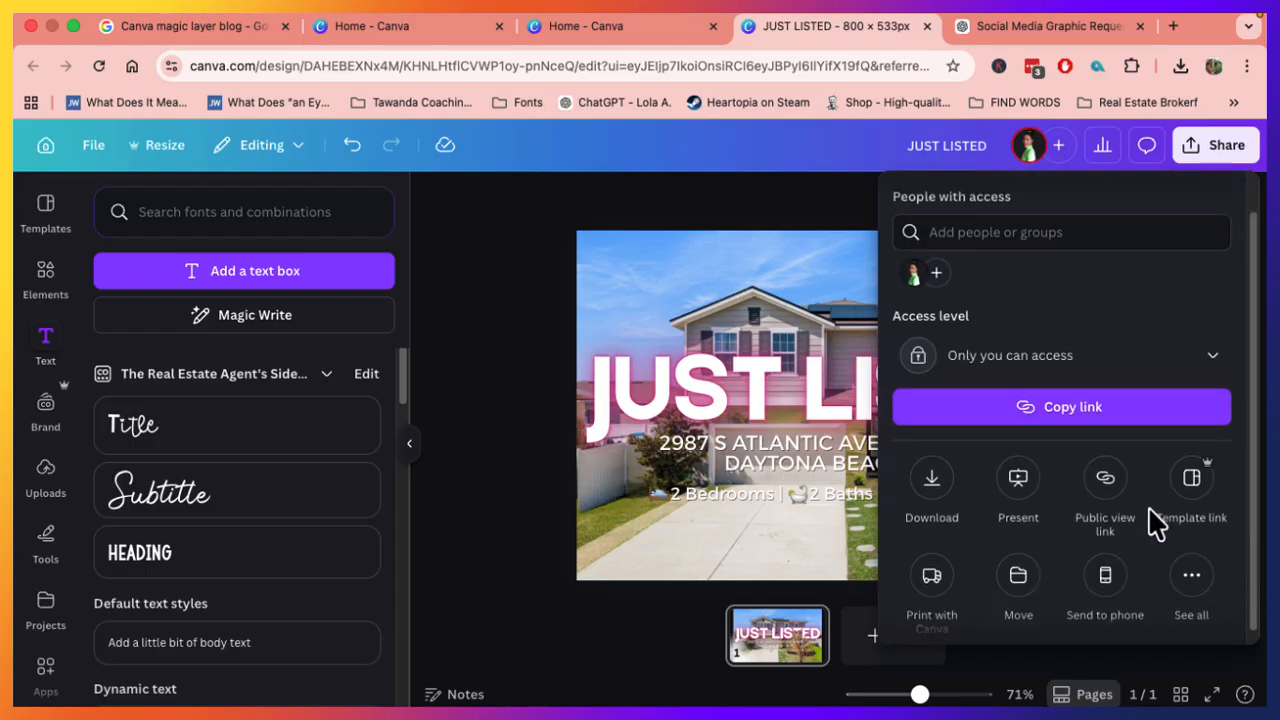
{"action": "left_click", "coordinate": [934, 478]}
{"action": "left_click", "coordinate": [1060, 549]}
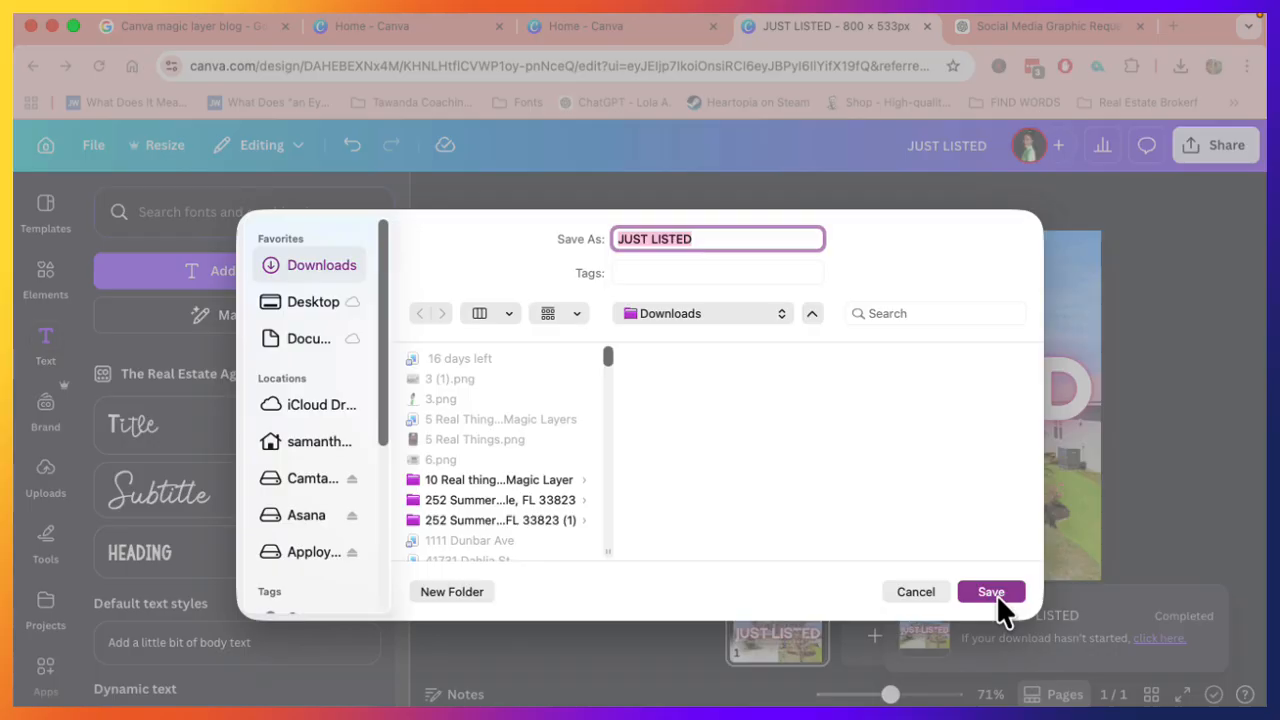
{"action": "left_click", "coordinate": [991, 592]}
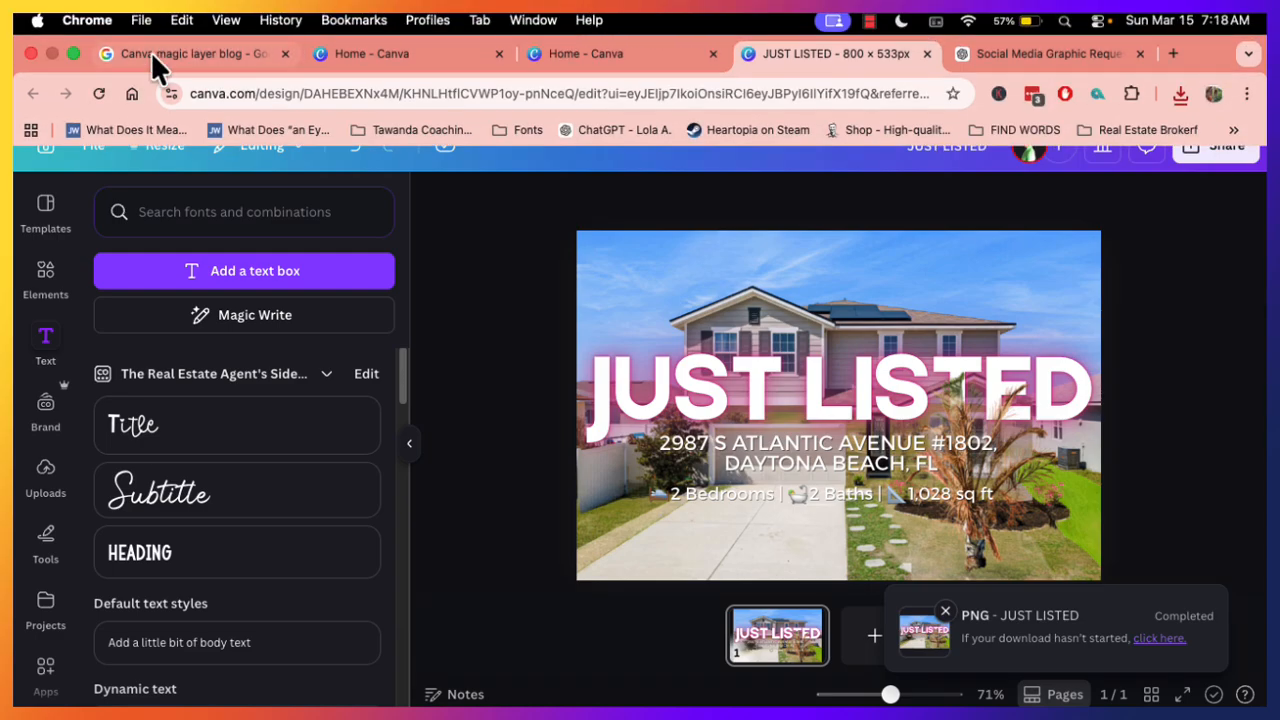
- Switch to the exported JUST LISTED.png in Preview and view it full screen
{"action": "left_click", "coordinate": [75, 53]}
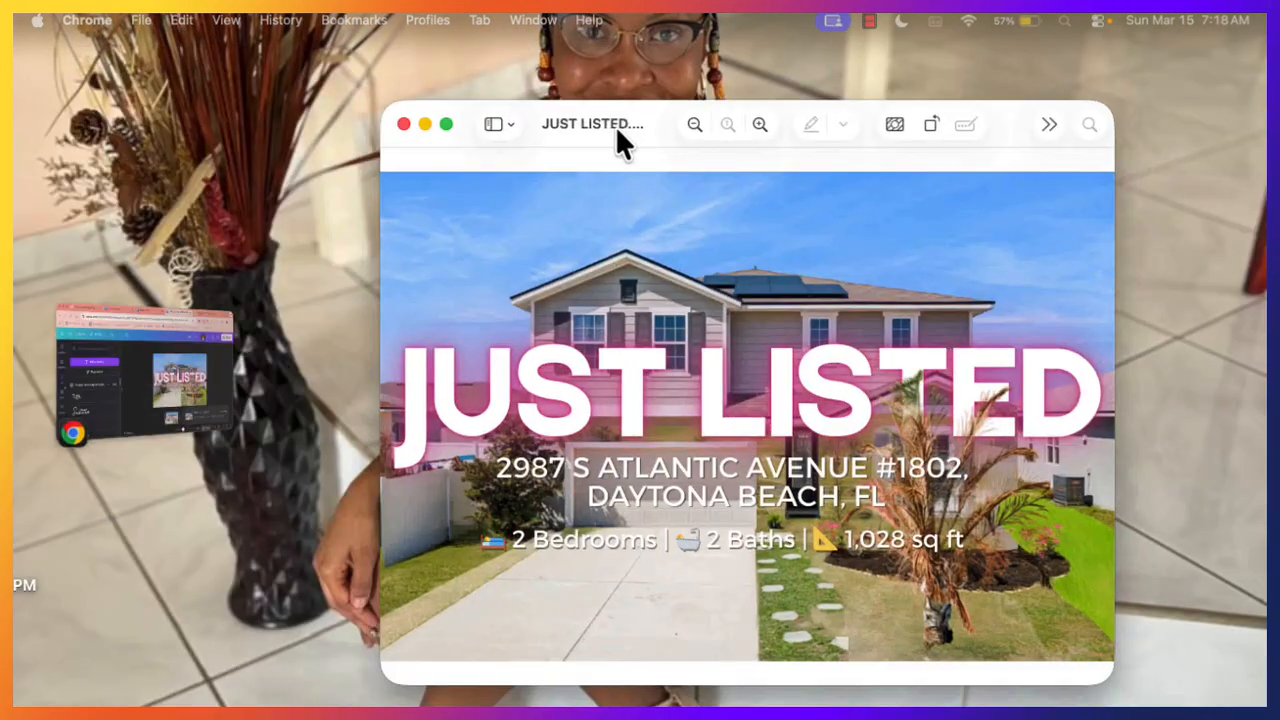
{"action": "left_click_drag", "start_coordinate": [615, 125], "coordinate": [645, 79]}
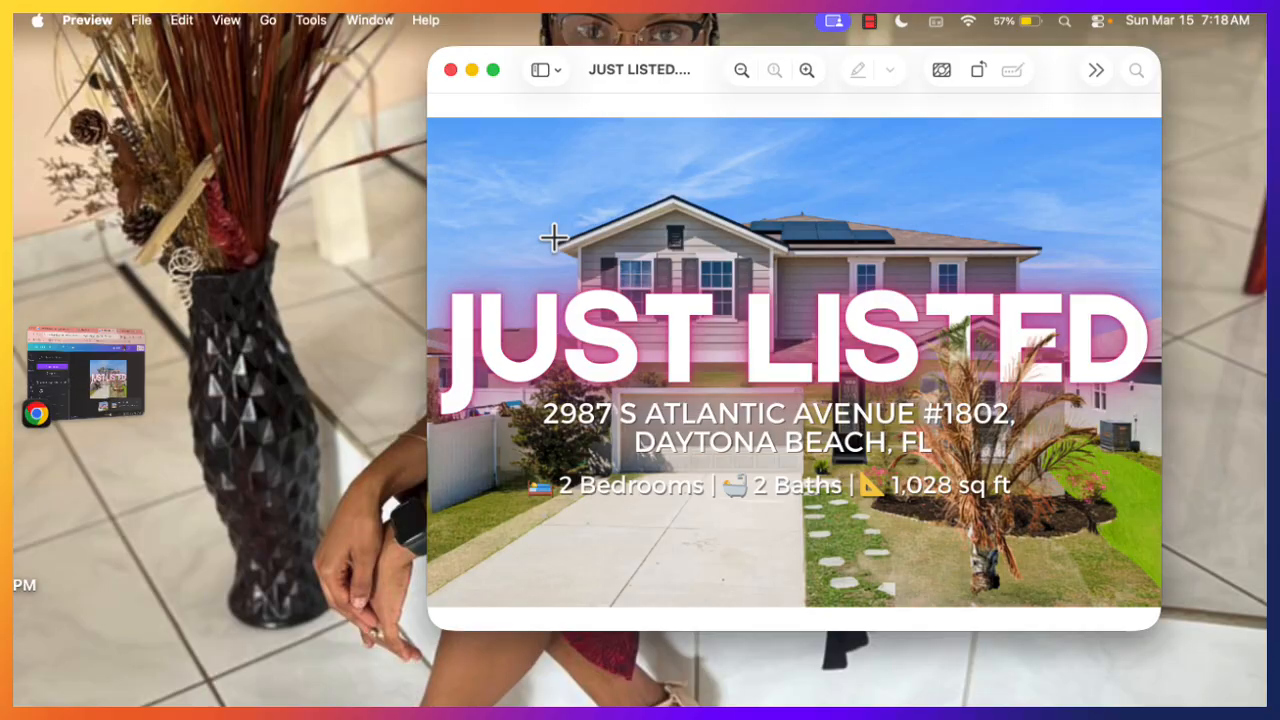
{"action": "left_click", "coordinate": [491, 71]}
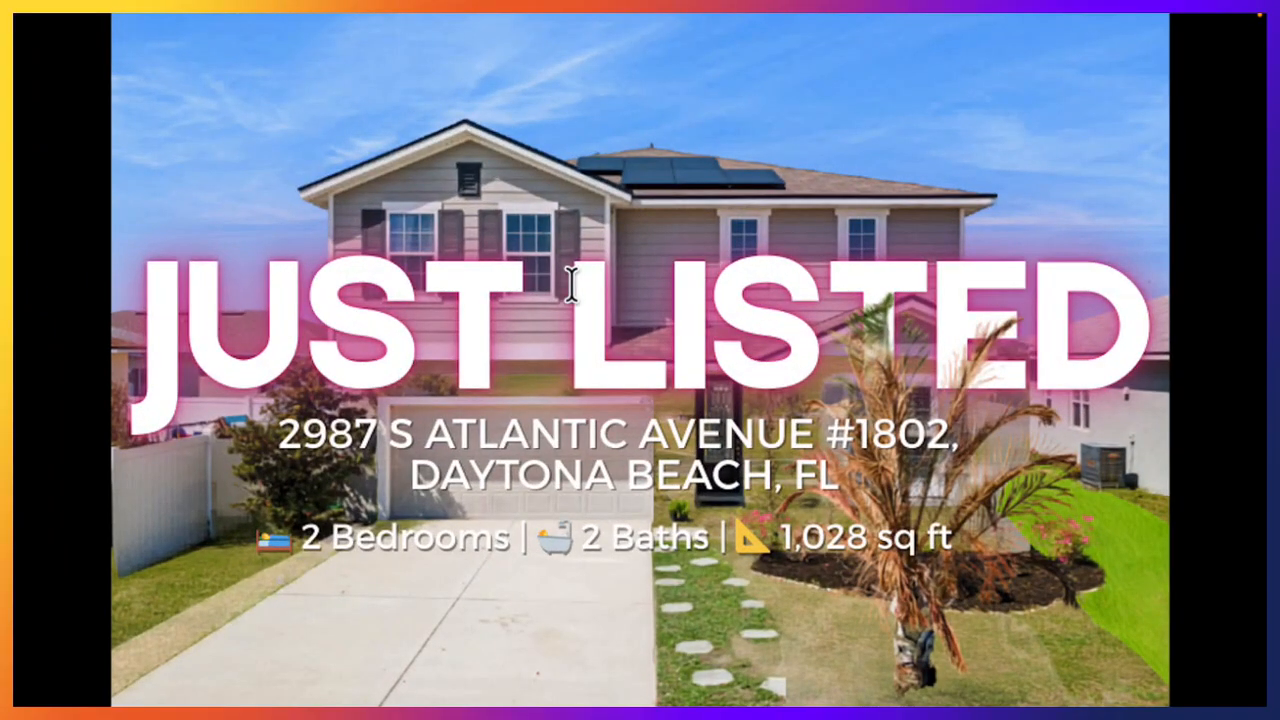
- Examine the headline and palm tree layering in the exported image, then leave full screen and return to the design in Canva
{"action": "left_click_drag", "start_coordinate": [149, 277], "coordinate": [945, 300]}
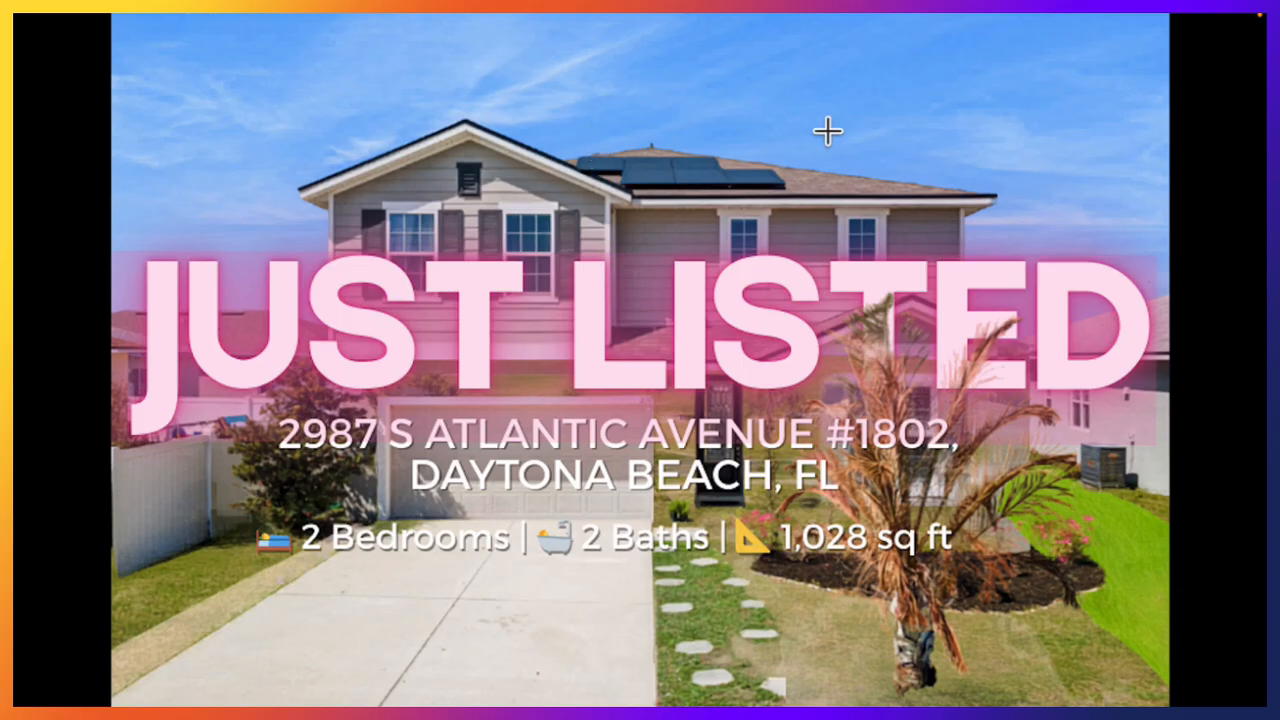
{"action": "left_click_drag", "start_coordinate": [975, 188], "coordinate": [157, 60]}
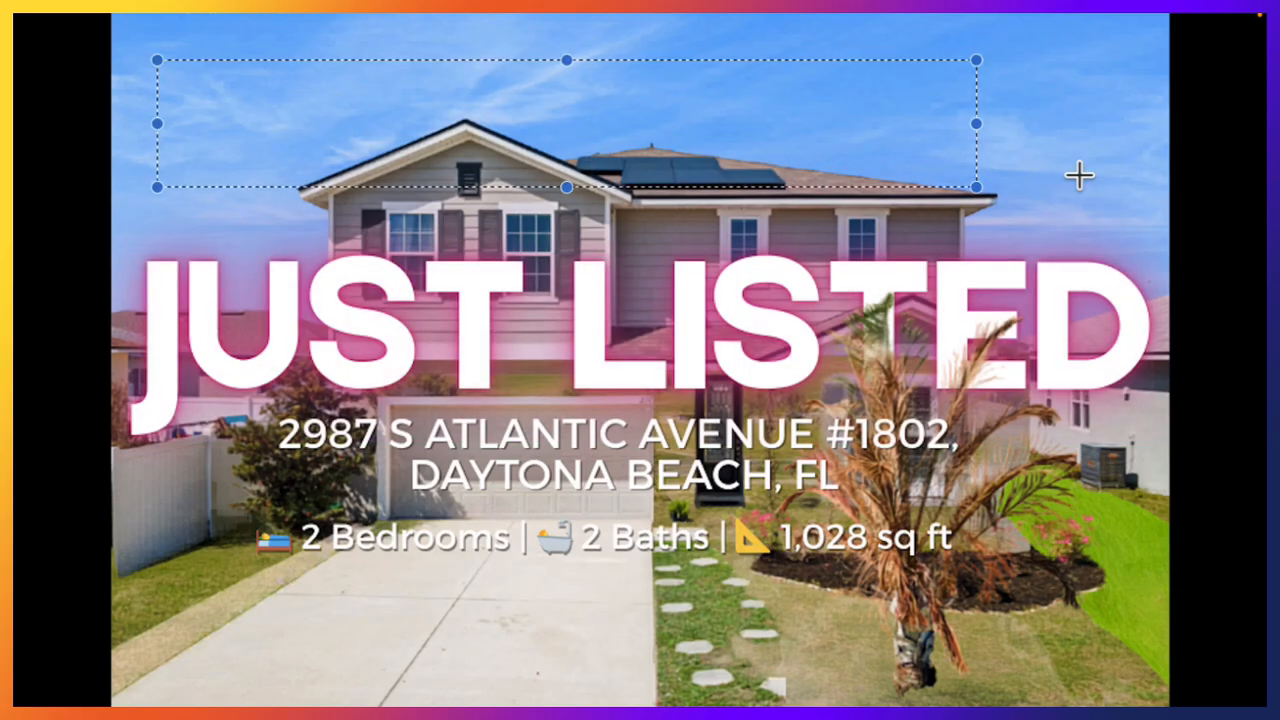
{"action": "left_click", "coordinate": [506, 177]}
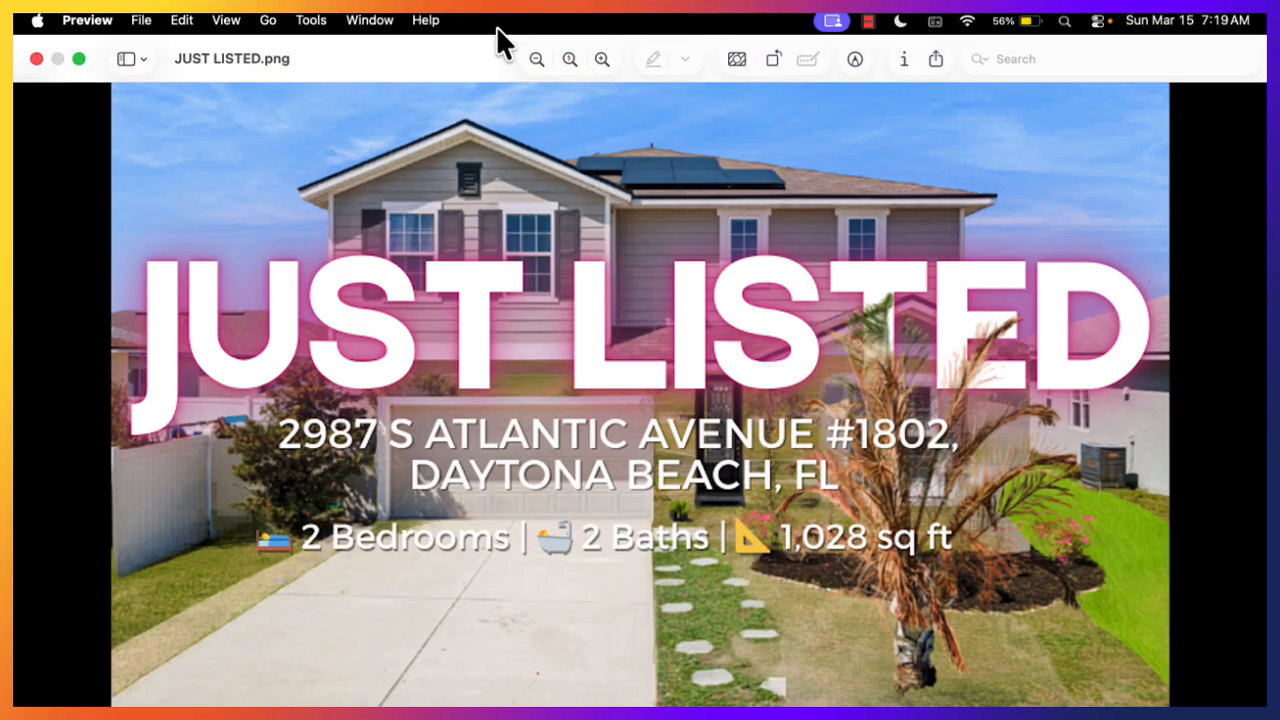
{"action": "left_click", "coordinate": [78, 58]}
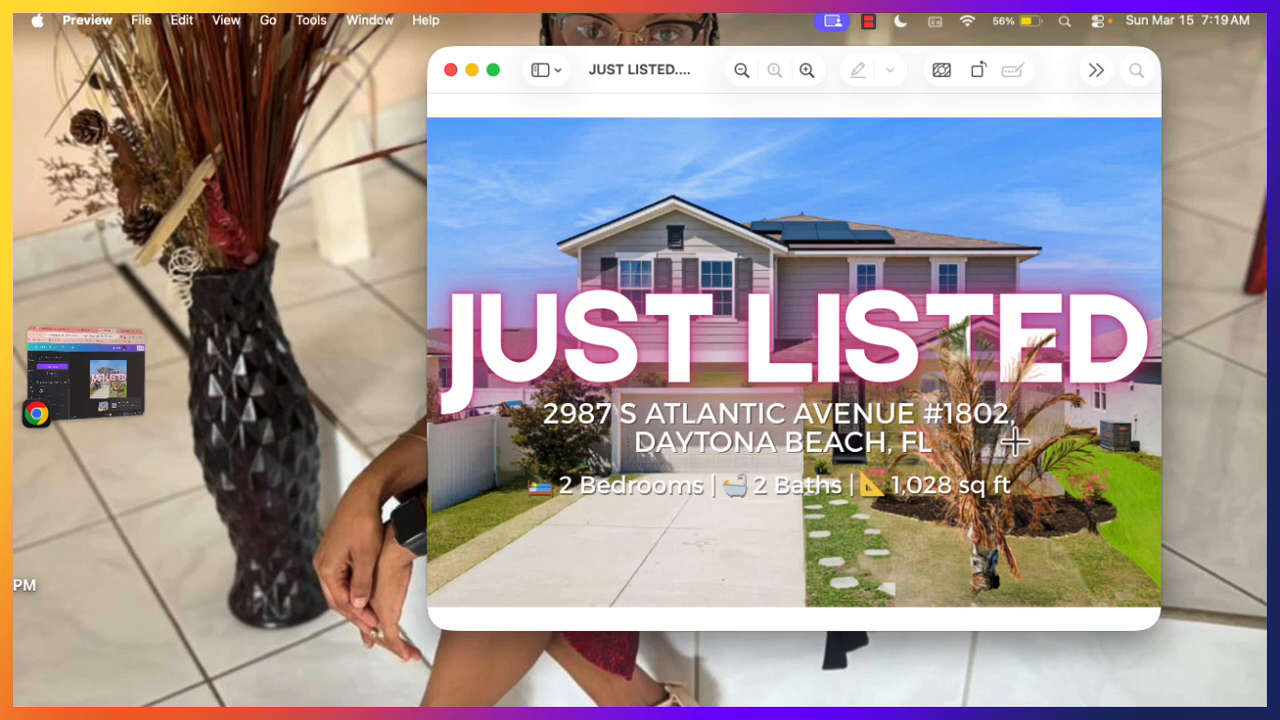
{"action": "left_click", "coordinate": [470, 69]}
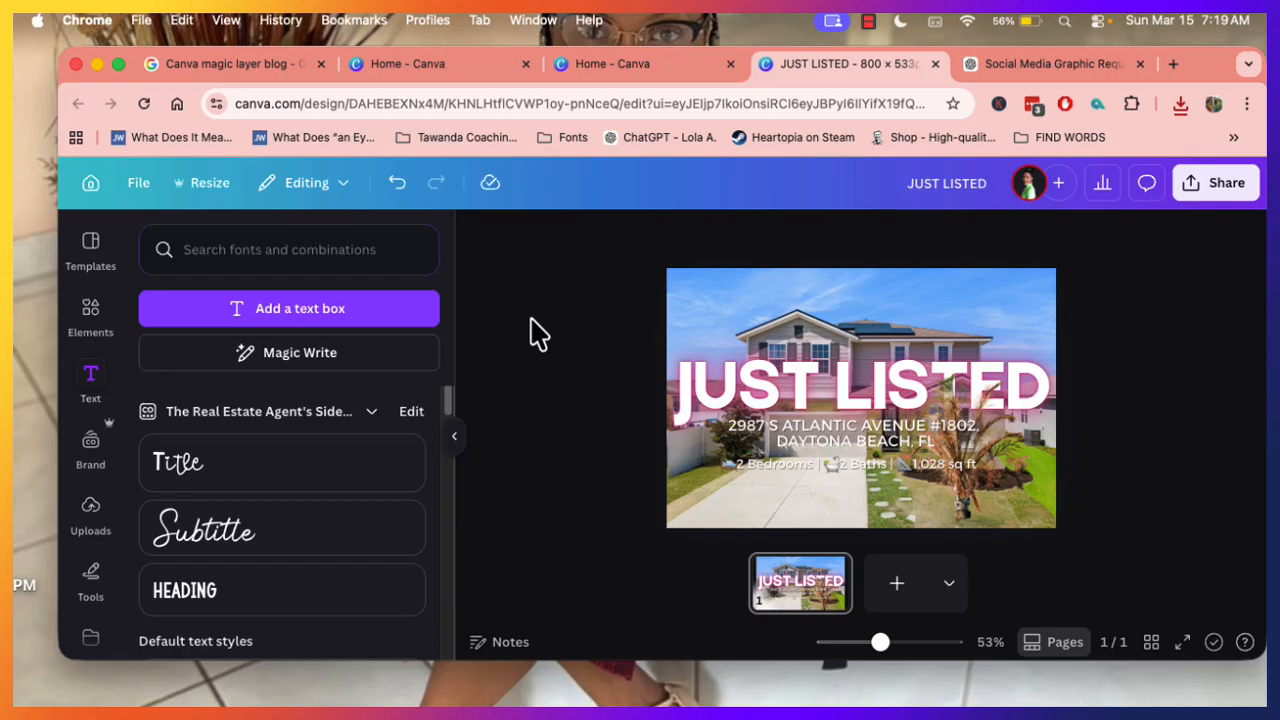